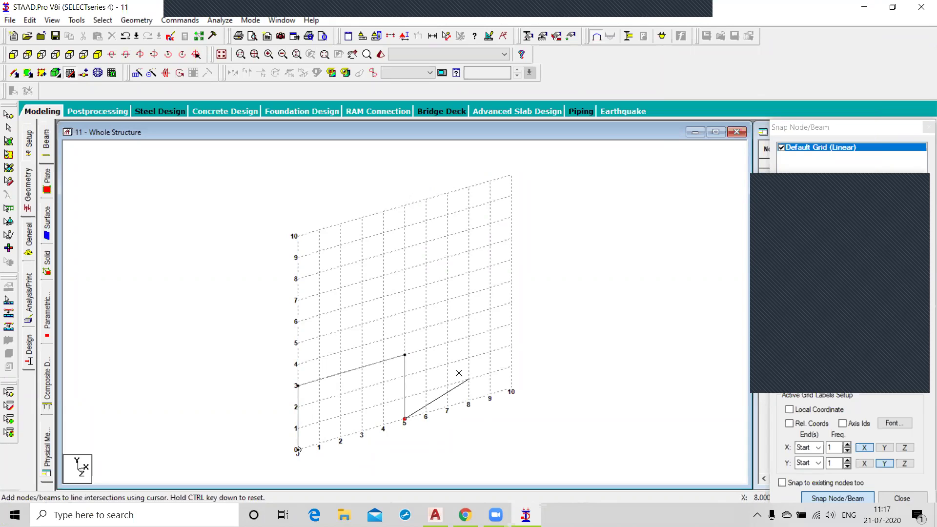
- Cancel the unfinished beam and open the Str4 structure file without saving the changes to the current model
{"action": "key", "text": "Escape"}
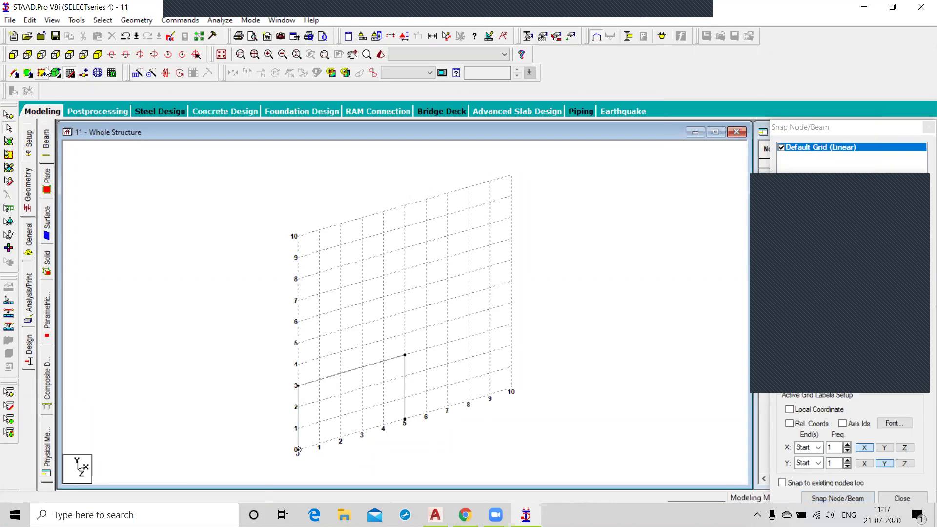
{"action": "left_click", "coordinate": [14, 35]}
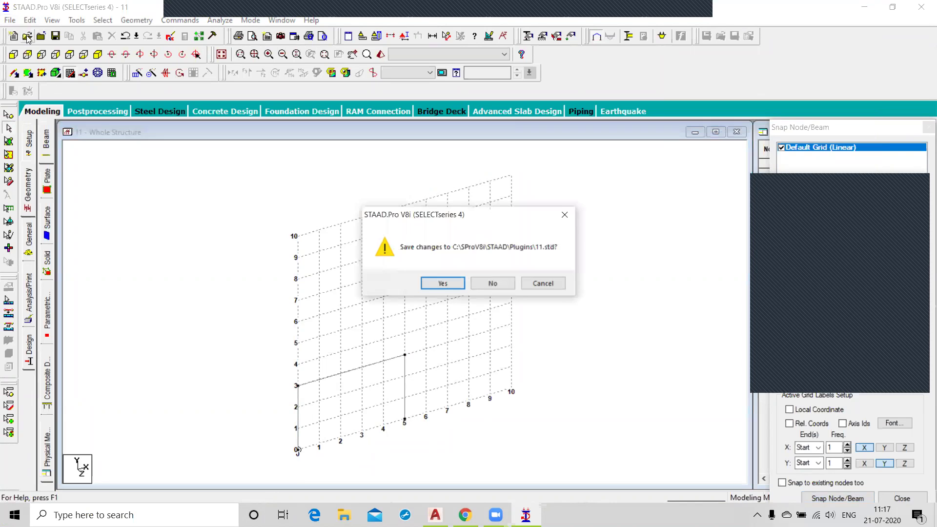
{"action": "left_click", "coordinate": [492, 284]}
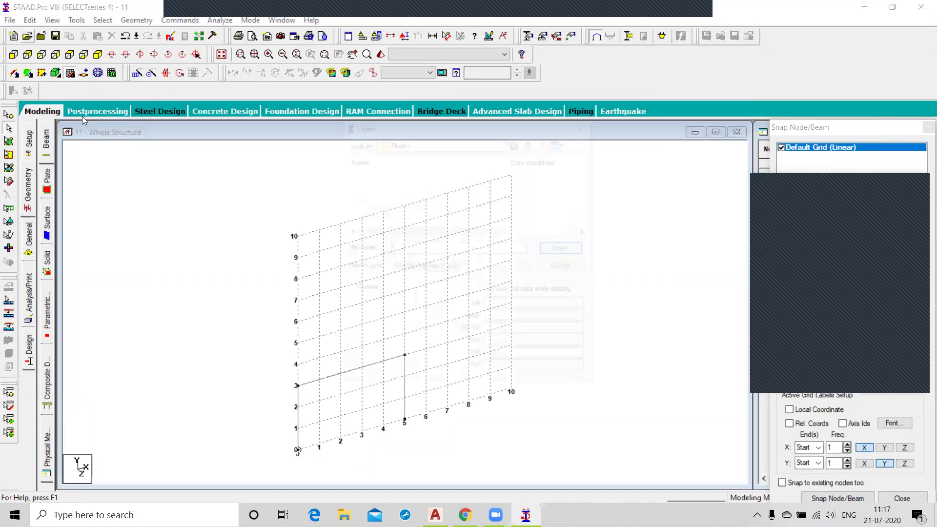
{"action": "scroll", "coordinate": [376, 192], "scroll_direction": "down", "scroll_amount": 5}
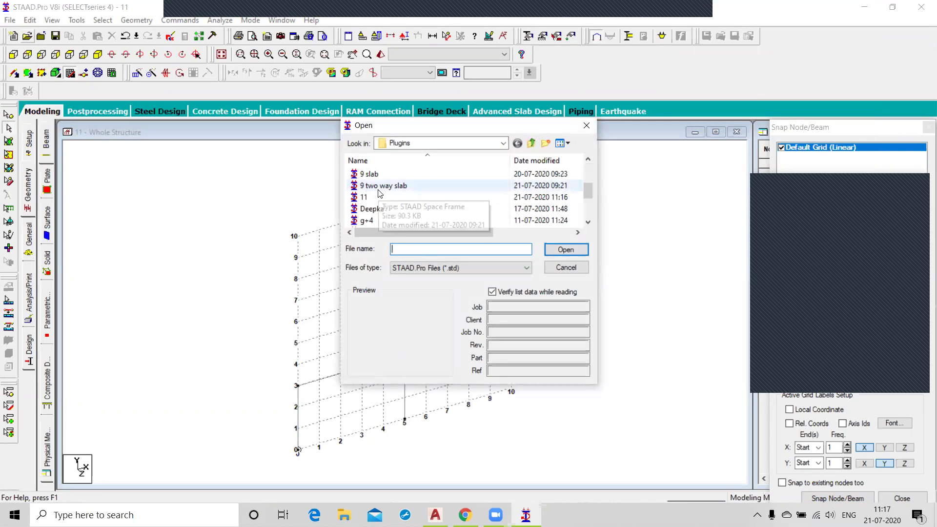
{"action": "left_click", "coordinate": [367, 174]}
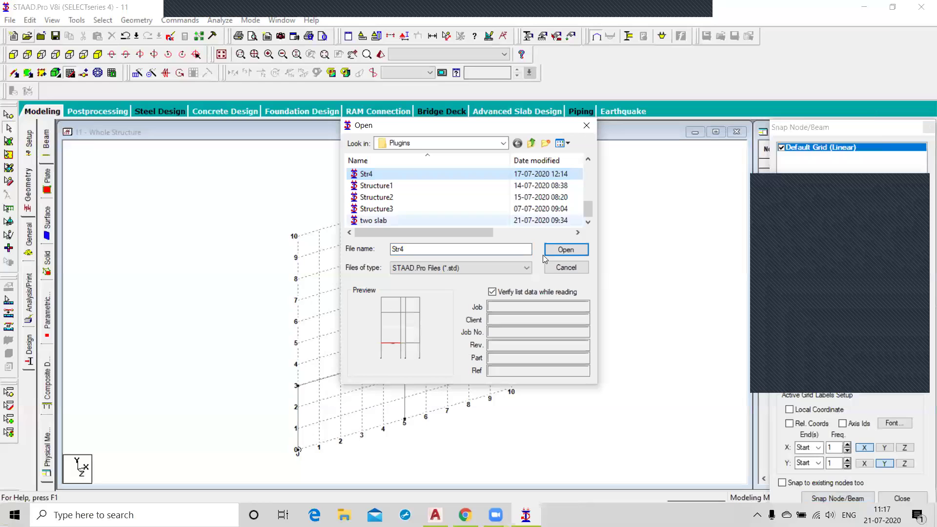
{"action": "left_click", "coordinate": [568, 251]}
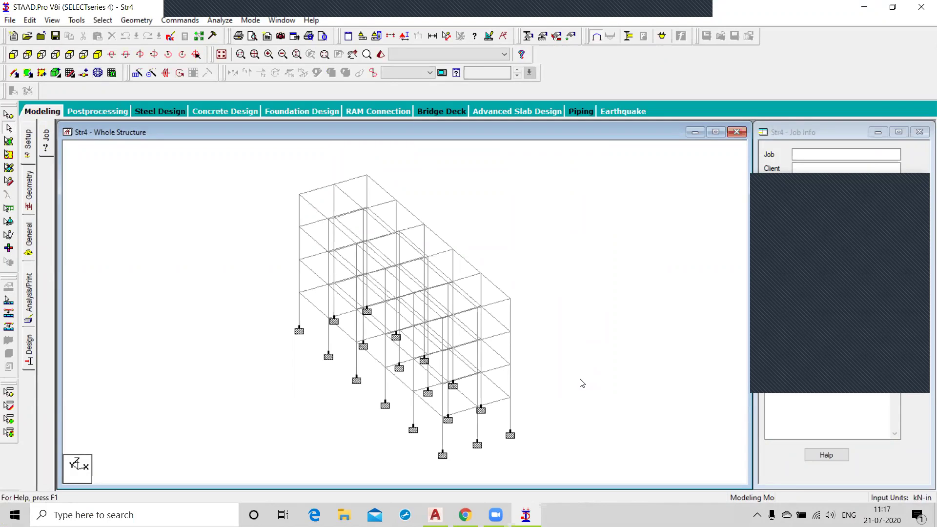
- Select all beams of the lowest floor level in a front view and open them in a new isometric view window
{"action": "middle_click_drag", "start_coordinate": [587, 387], "coordinate": [605, 381]}
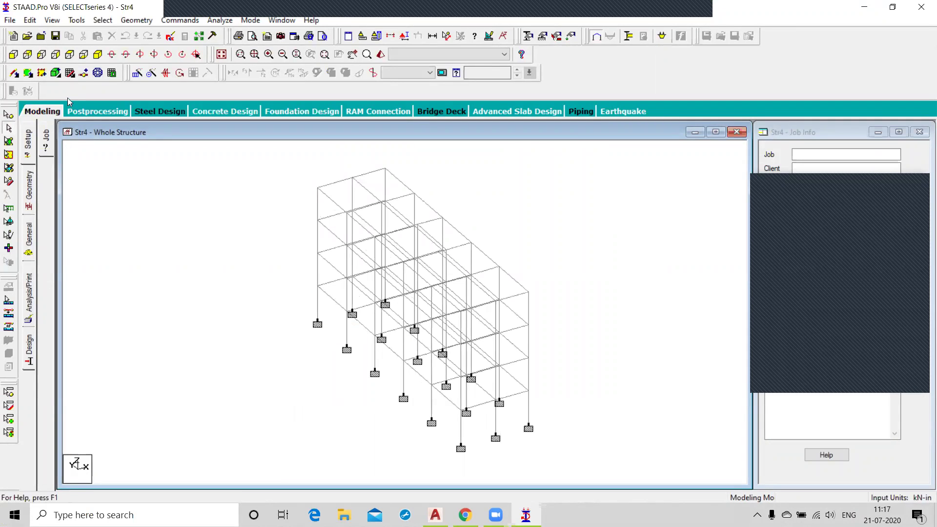
{"action": "left_click", "coordinate": [13, 55]}
{"action": "left_click_drag", "start_coordinate": [313, 362], "coordinate": [525, 389]}
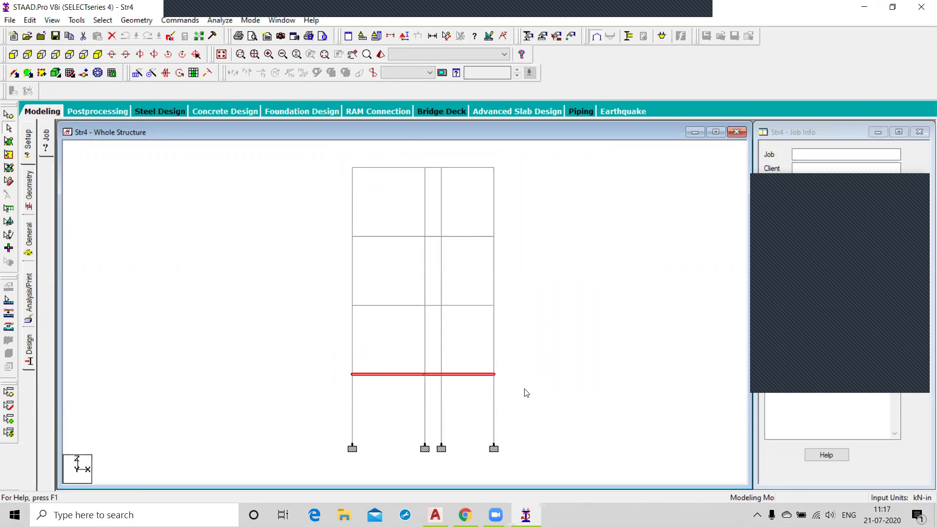
{"action": "left_click", "coordinate": [52, 20]}
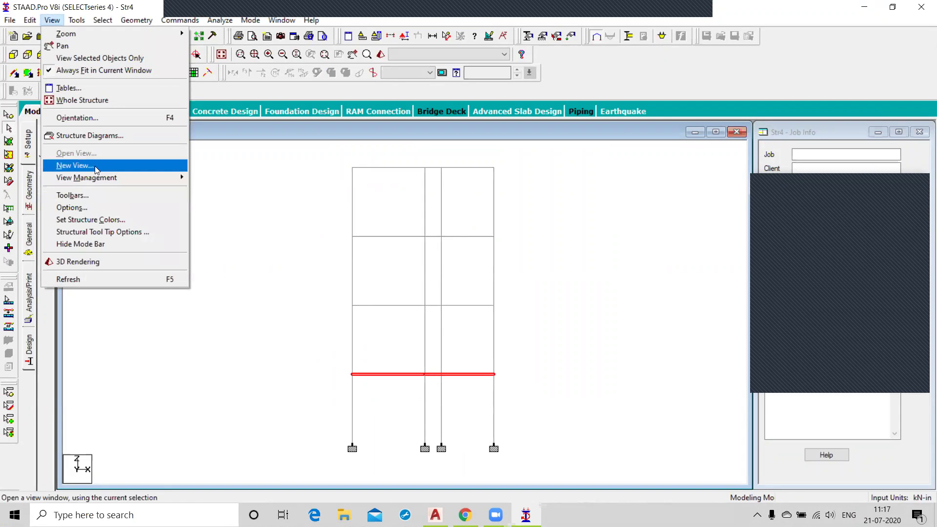
{"action": "left_click", "coordinate": [76, 166]}
{"action": "left_click", "coordinate": [399, 258]}
{"action": "left_click", "coordinate": [546, 243]}
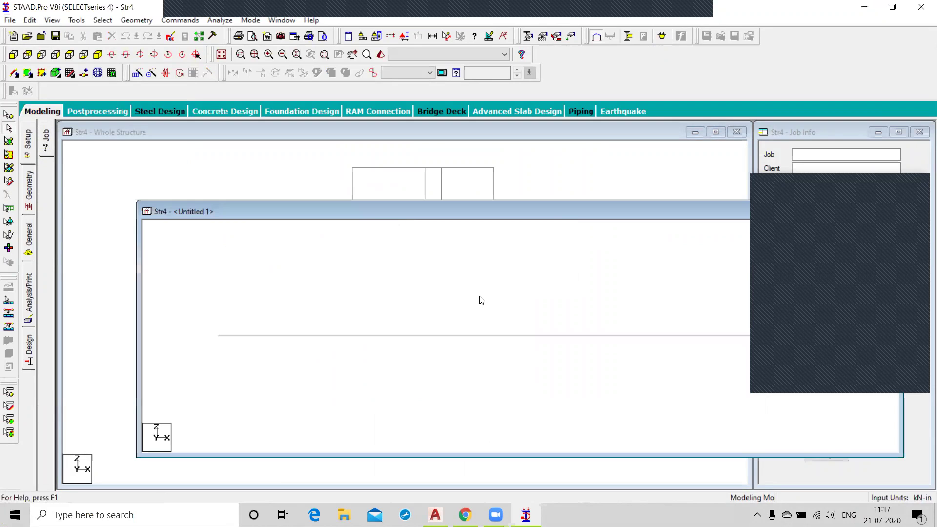
{"action": "left_click_drag", "start_coordinate": [433, 209], "coordinate": [309, 193]}
{"action": "left_click", "coordinate": [97, 54]}
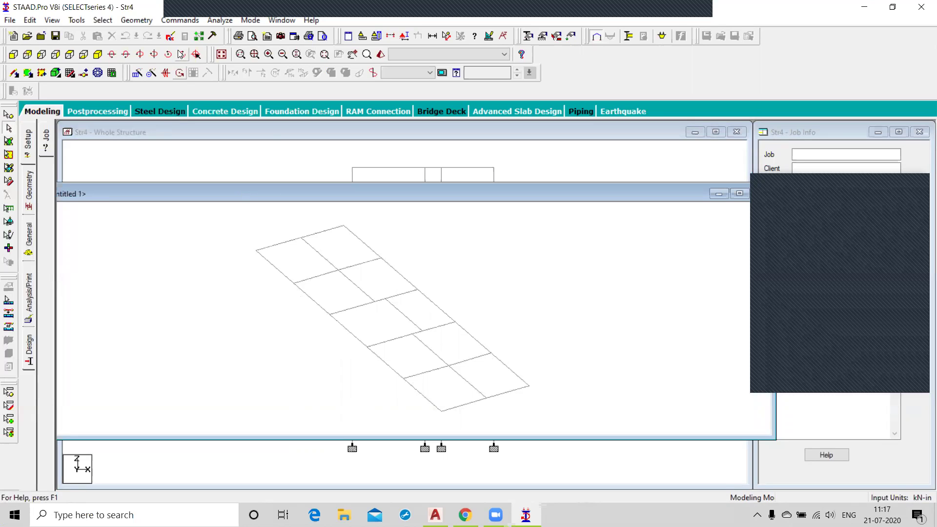
- Add a parametric mesh model and outline its boundary through the four corner nodes of the rear corner bay
{"action": "left_click", "coordinate": [132, 21]}
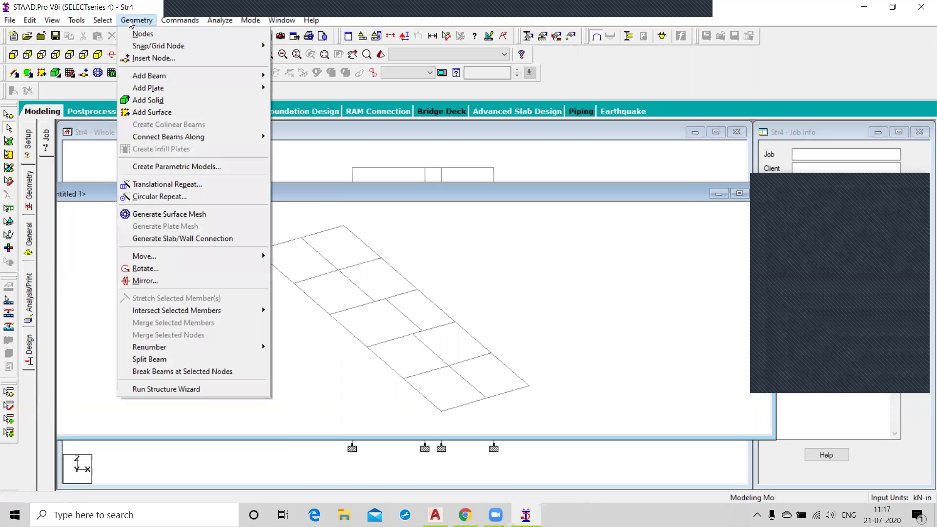
{"action": "left_click", "coordinate": [176, 168]}
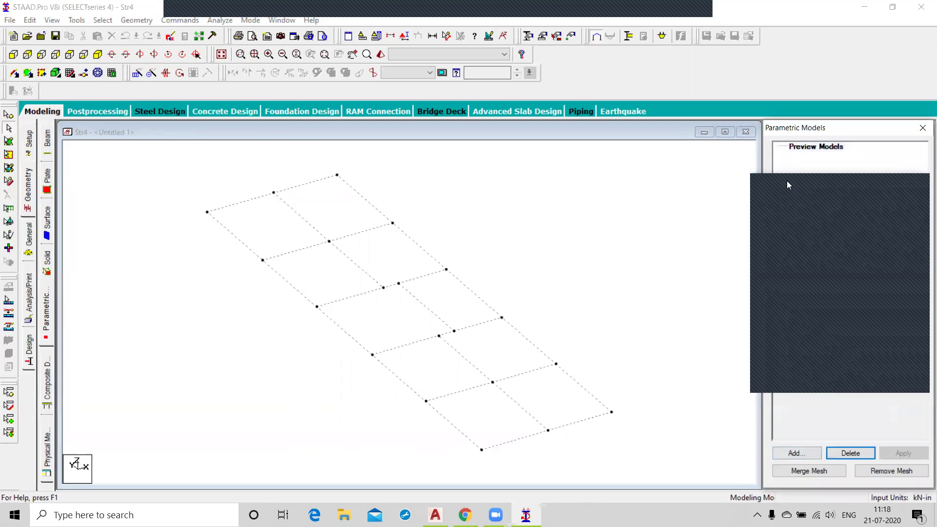
{"action": "left_click", "coordinate": [807, 200]}
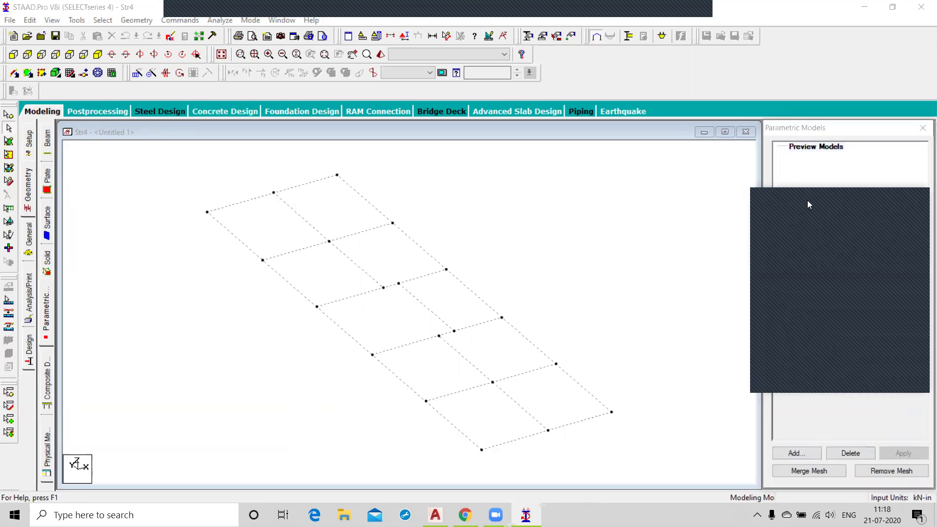
{"action": "left_click", "coordinate": [792, 452]}
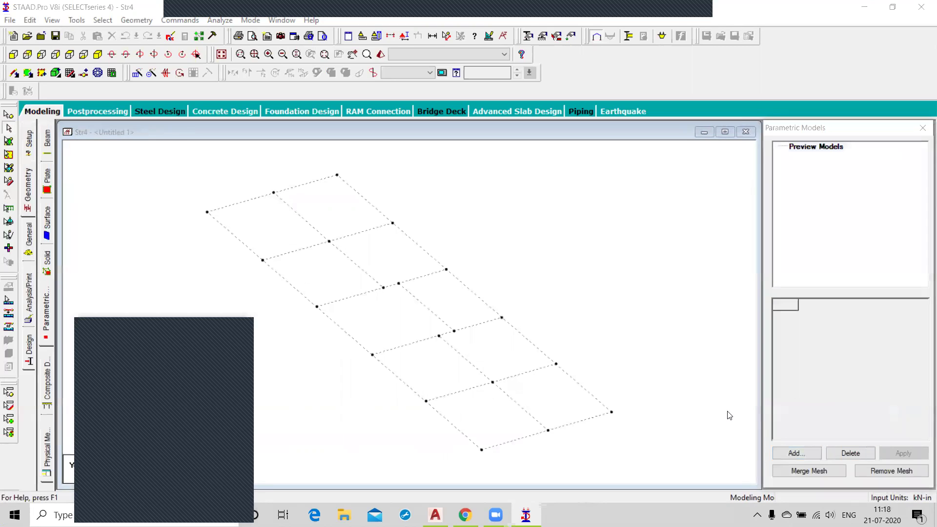
{"action": "left_click", "coordinate": [438, 291]}
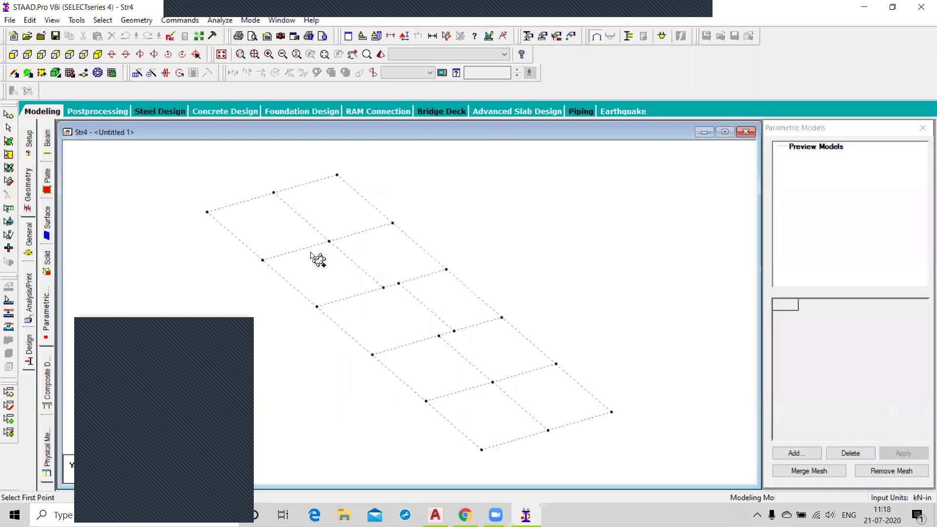
{"action": "left_click", "coordinate": [208, 213]}
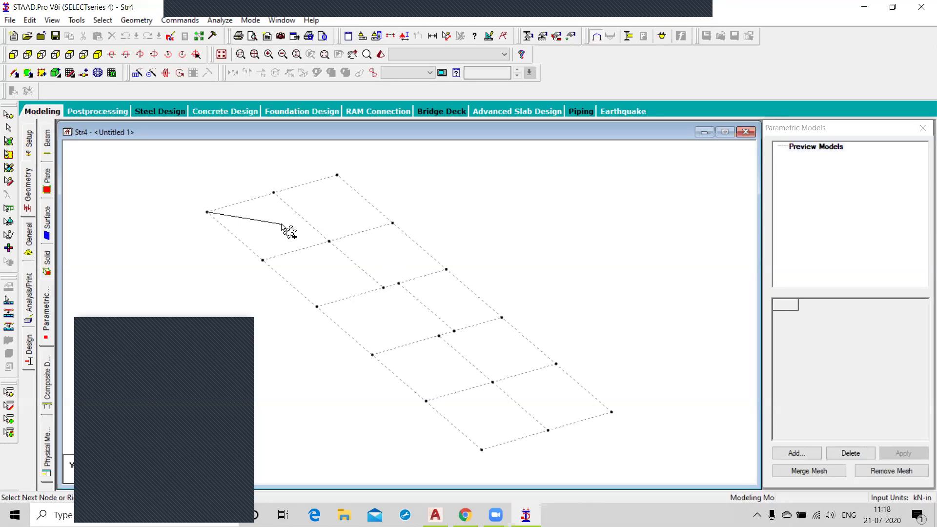
{"action": "left_click", "coordinate": [274, 193]}
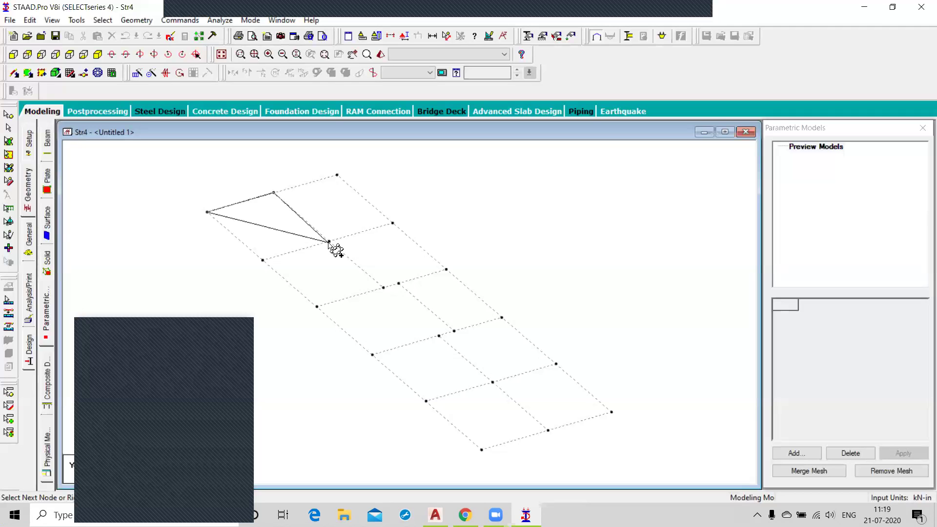
{"action": "left_click", "coordinate": [329, 242]}
{"action": "left_click", "coordinate": [264, 260]}
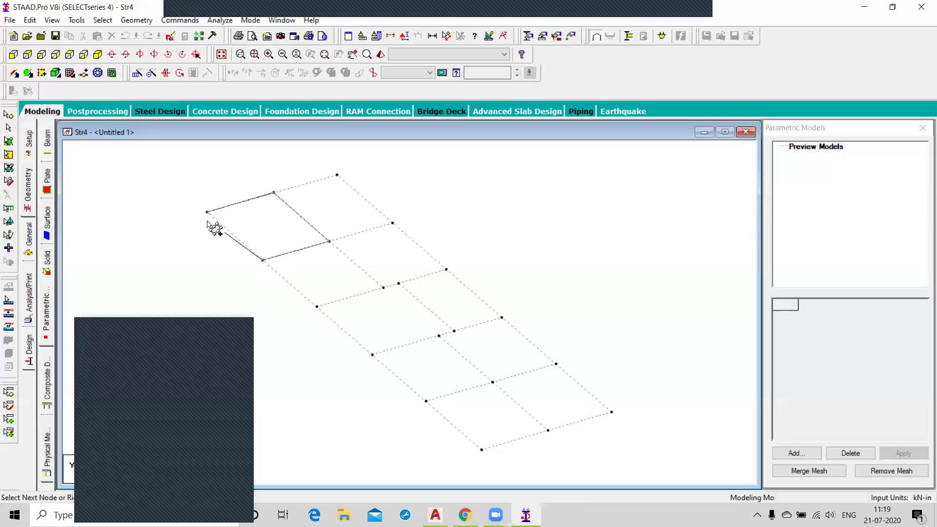
{"action": "left_click", "coordinate": [207, 212]}
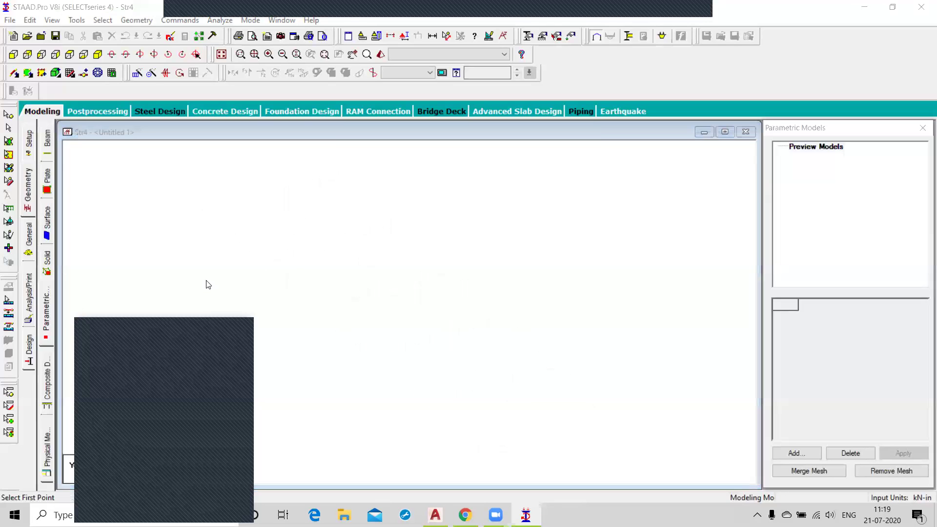
- Generate the bay's mesh with Quad elements, a target element size of 0.150 m and 10 default boundary edge divisions
{"action": "left_click", "coordinate": [527, 166]}
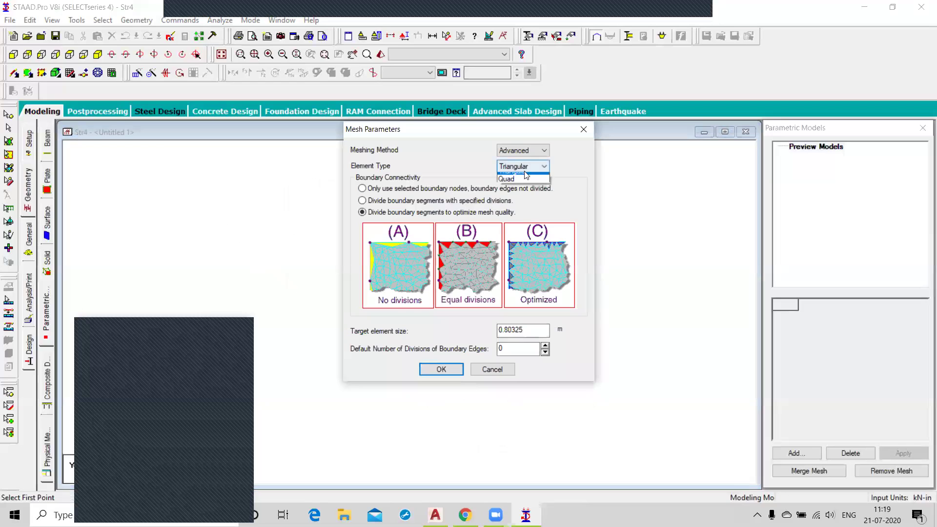
{"action": "left_click", "coordinate": [519, 186]}
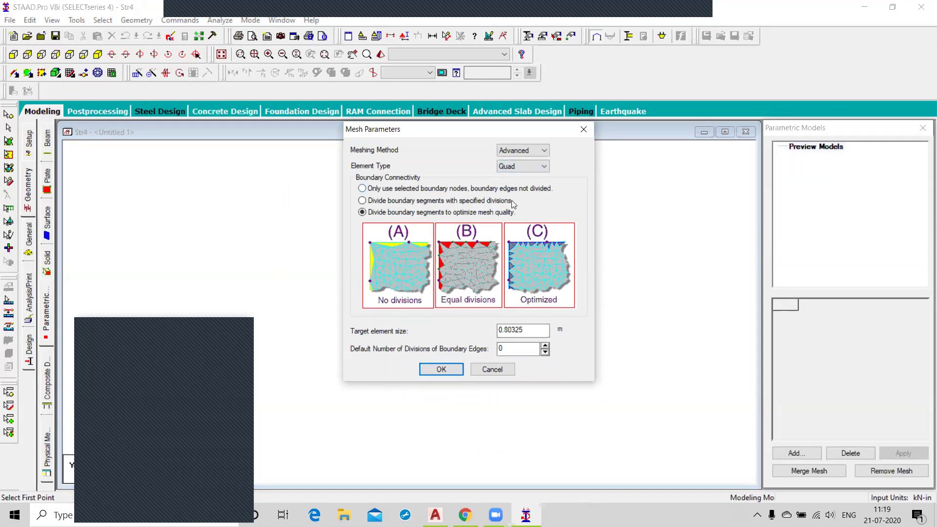
{"action": "left_click_drag", "start_coordinate": [525, 330], "coordinate": [473, 333]}
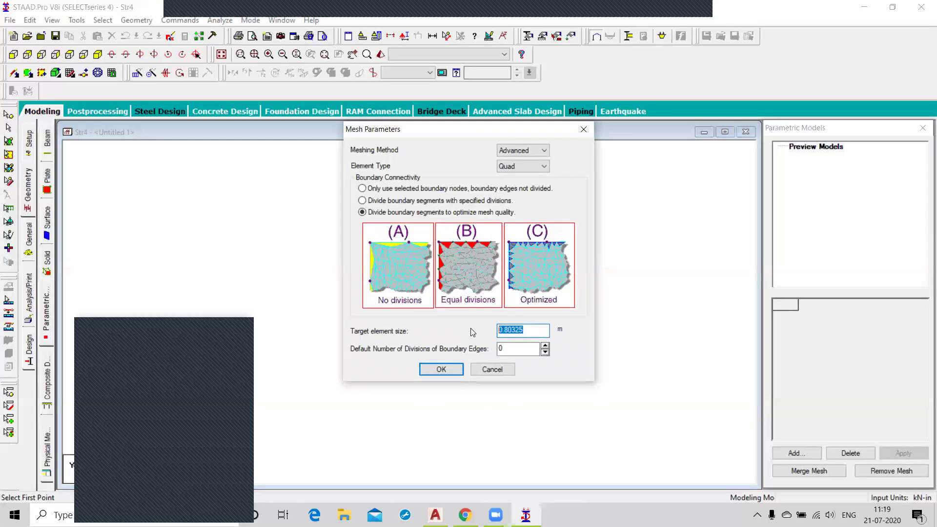
{"action": "type", "text": "15"}
{"action": "key", "text": "BackSpace"}
{"action": "key", "text": "BackSpace"}
{"action": "type", "text": "0.150"}
{"action": "double_click", "coordinate": [527, 350]}
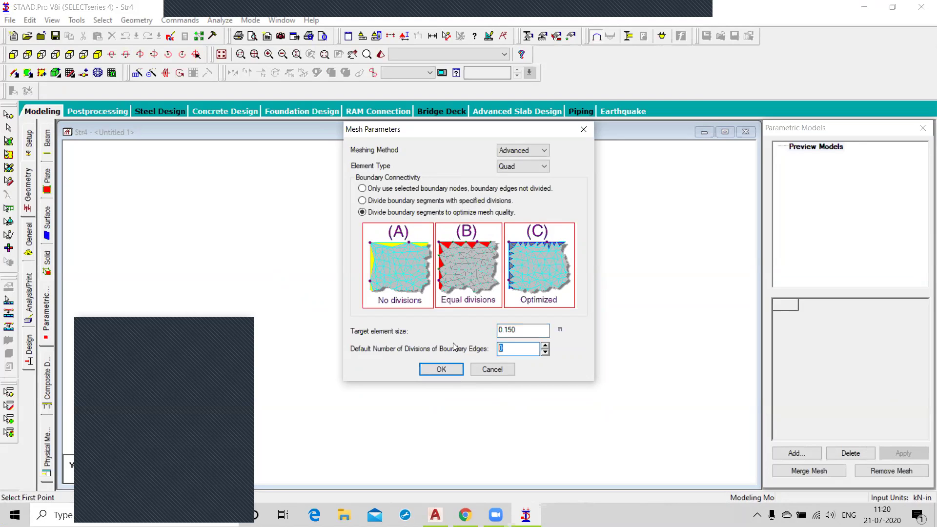
{"action": "type", "text": "10"}
{"action": "left_click", "coordinate": [450, 369]}
{"action": "left_click", "coordinate": [525, 285]}
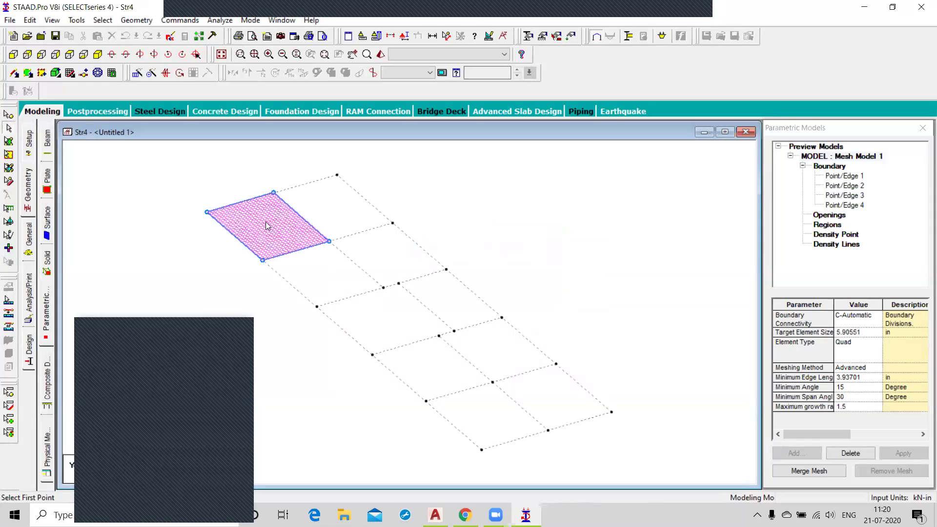
- Merge the bay's mesh into the structure and check the mesh model's entries in the model tree
{"action": "left_click", "coordinate": [805, 471]}
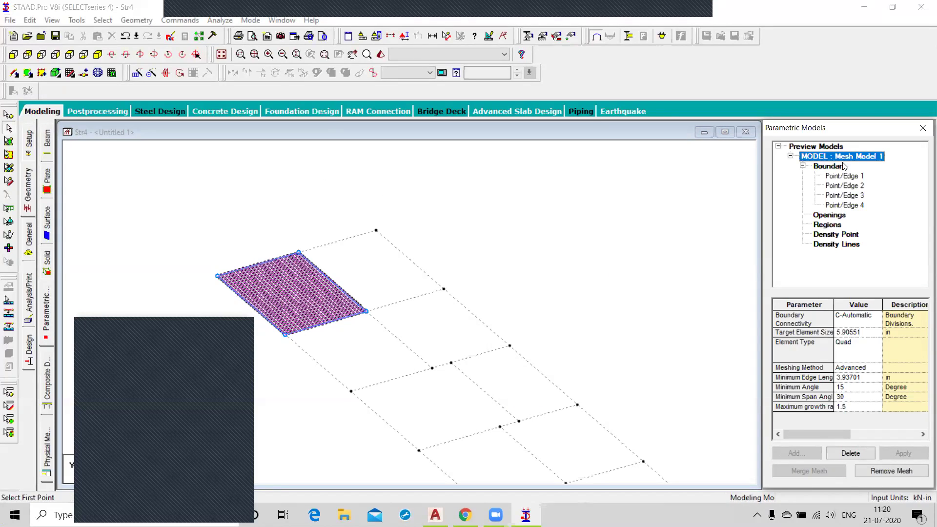
{"action": "left_click", "coordinate": [827, 166]}
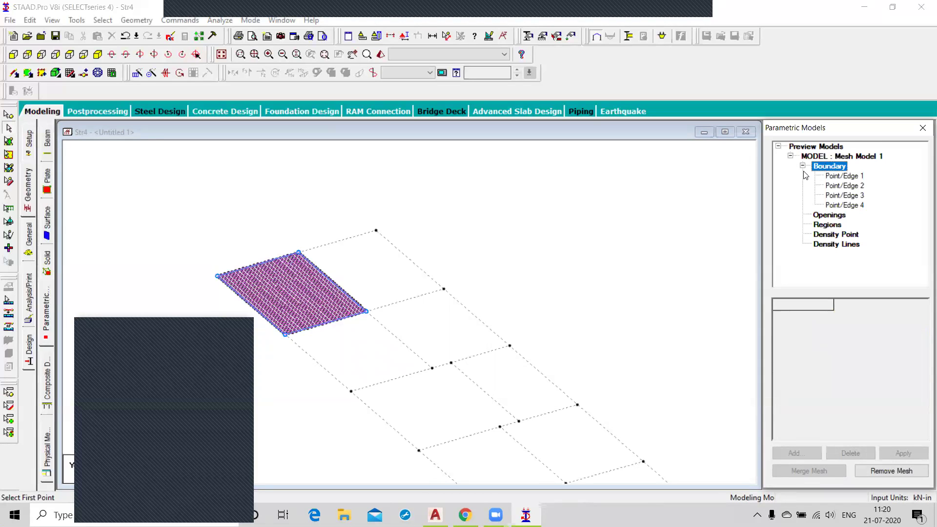
{"action": "left_click", "coordinate": [797, 147]}
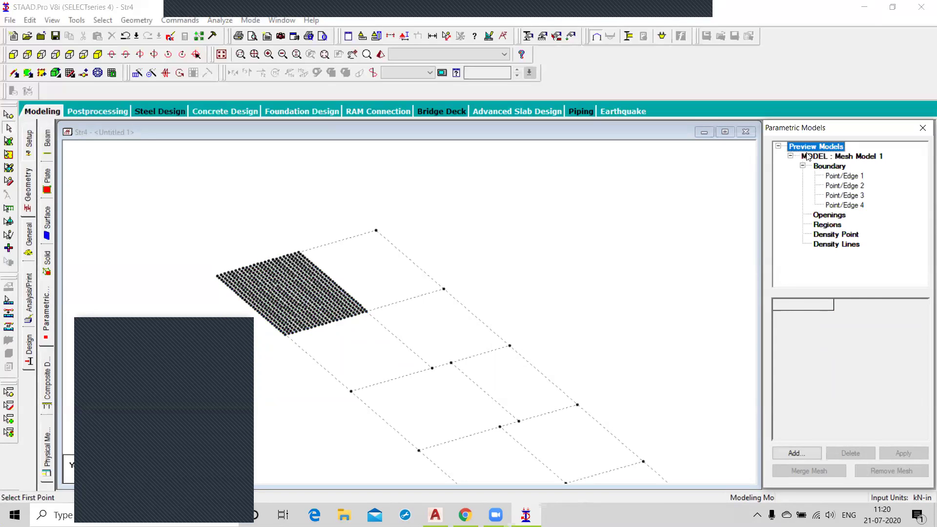
{"action": "left_click", "coordinate": [811, 156]}
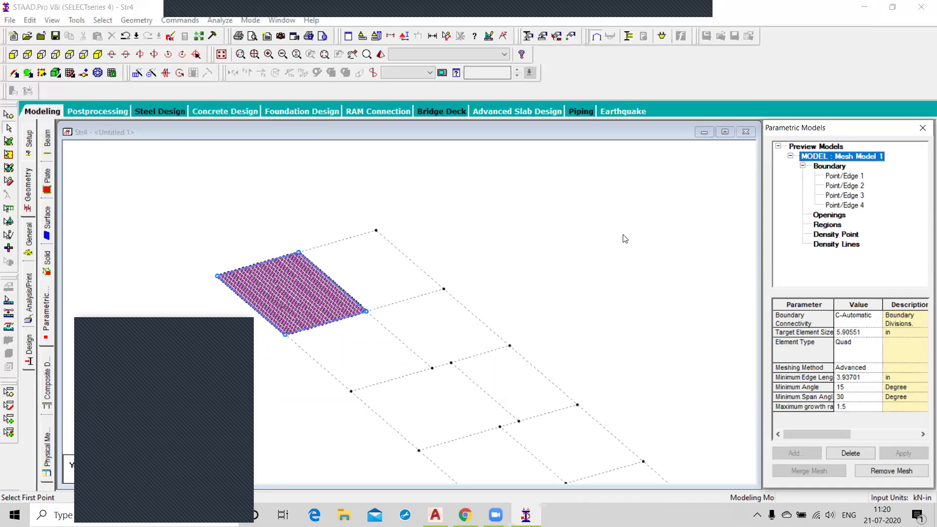
- Reopen the parametric models, remove the merged mesh from the structure and delete the mesh model
{"action": "key", "text": "Escape"}
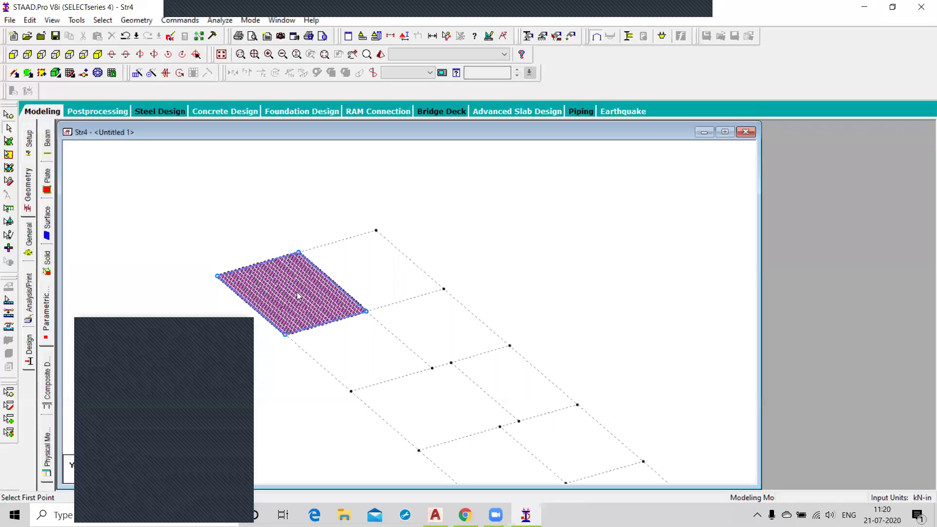
{"action": "left_click", "coordinate": [136, 20]}
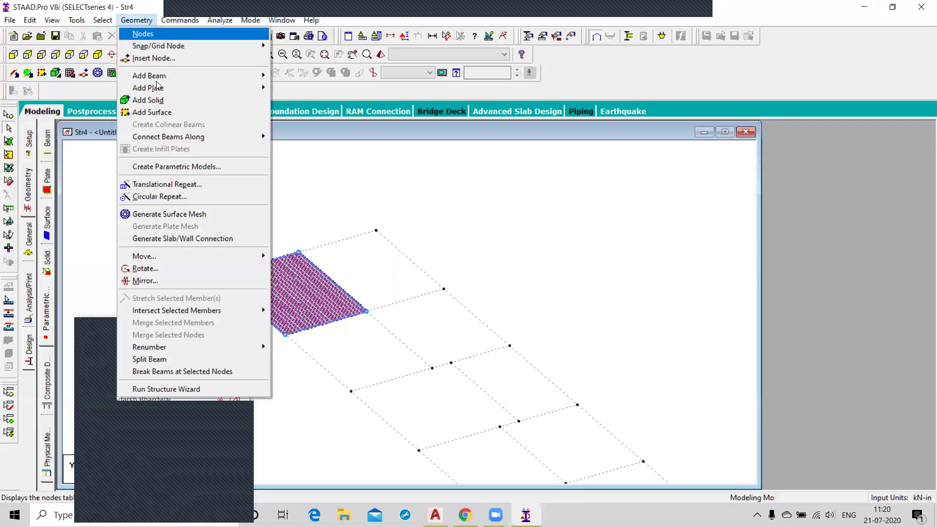
{"action": "left_click", "coordinate": [181, 166]}
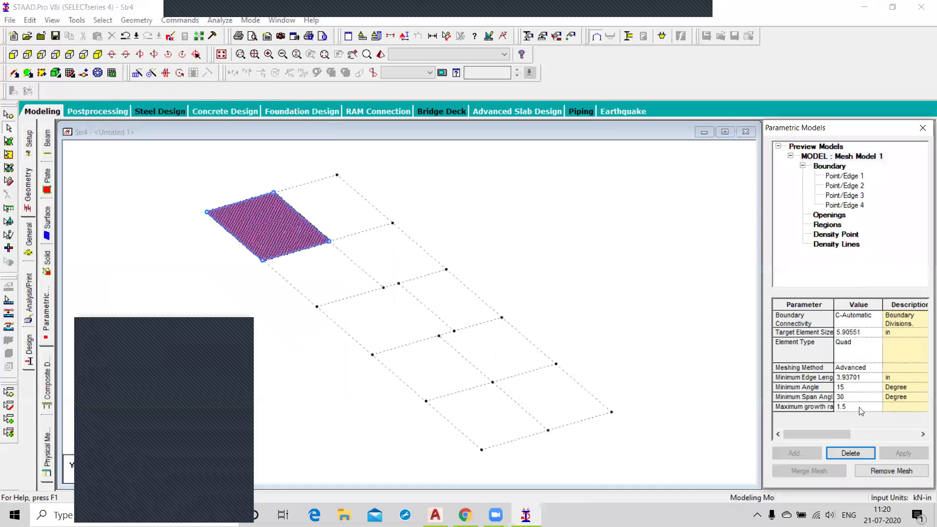
{"action": "left_click", "coordinate": [881, 472]}
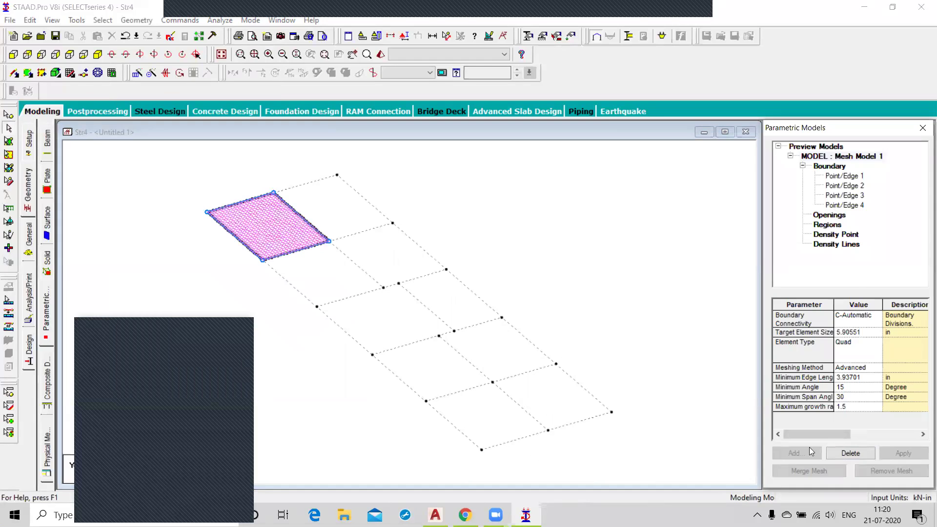
{"action": "left_click", "coordinate": [851, 454]}
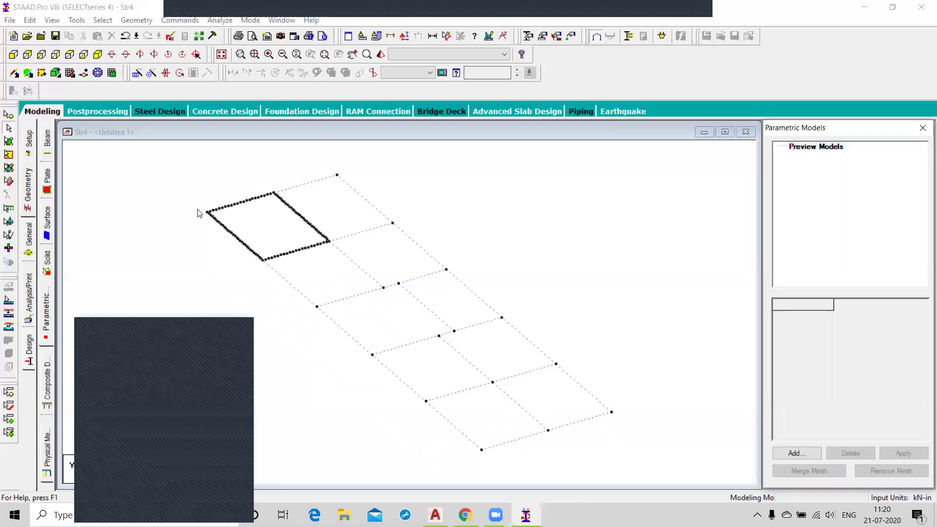
- Select the subdivided beams around the rear corner bay and merge each edge's segments into a single beam
{"action": "left_click_drag", "start_coordinate": [180, 181], "coordinate": [267, 266]}
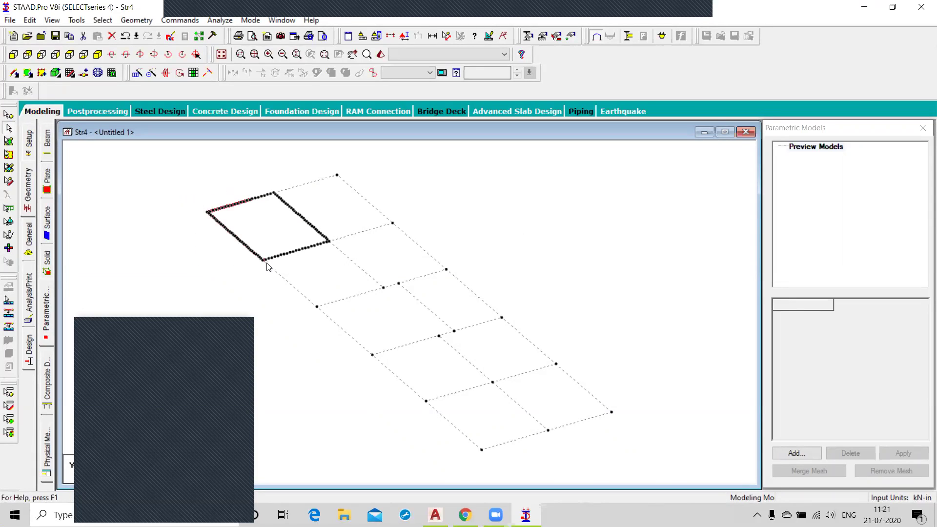
{"action": "scroll", "coordinate": [229, 200], "scroll_direction": "up", "scroll_amount": 4}
{"action": "middle_click_drag", "start_coordinate": [239, 215], "coordinate": [321, 273]}
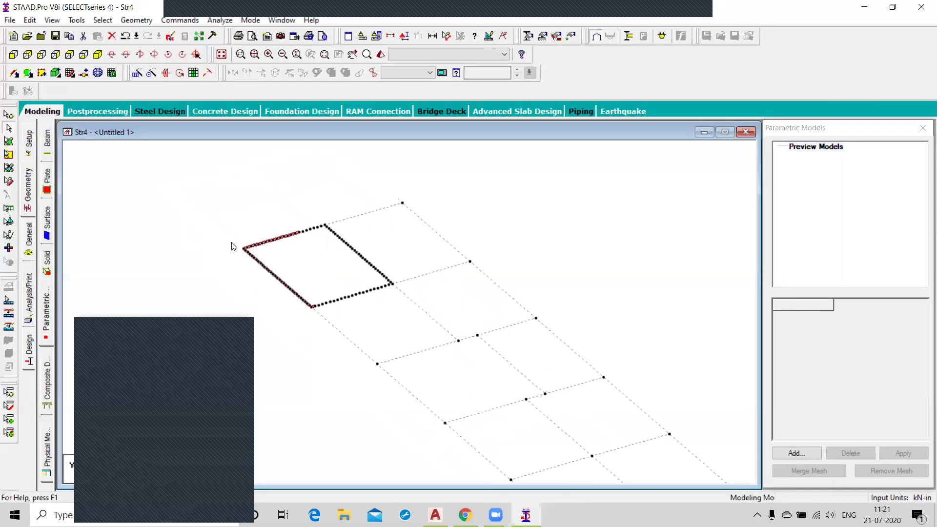
{"action": "left_click_drag", "start_coordinate": [211, 221], "coordinate": [408, 328]}
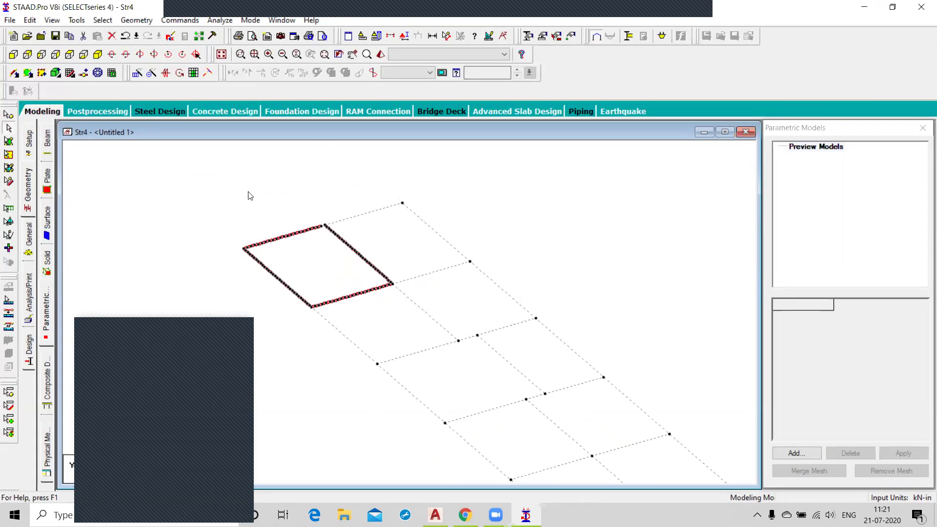
{"action": "left_click", "coordinate": [137, 20]}
{"action": "left_click", "coordinate": [187, 324]}
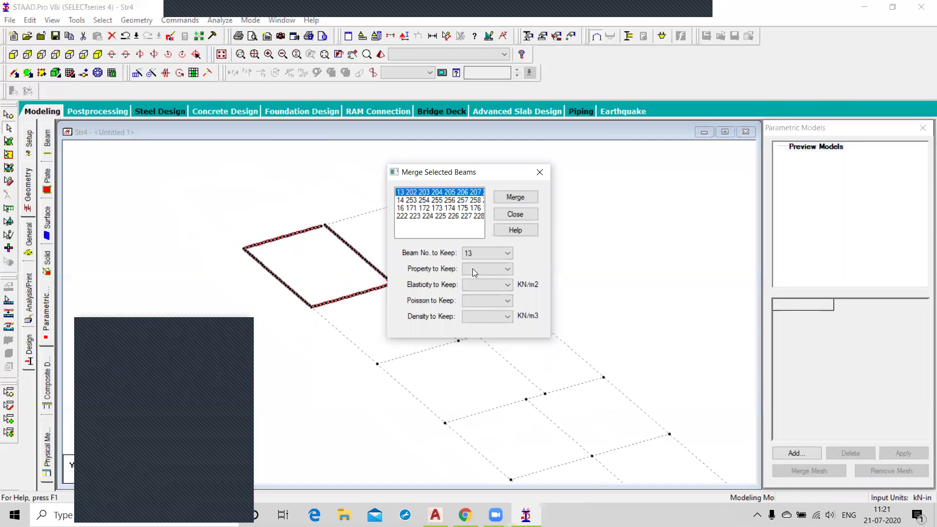
{"action": "left_click", "coordinate": [514, 198]}
{"action": "left_click", "coordinate": [515, 198]}
{"action": "left_click", "coordinate": [515, 198]}
{"action": "left_click", "coordinate": [517, 200]}
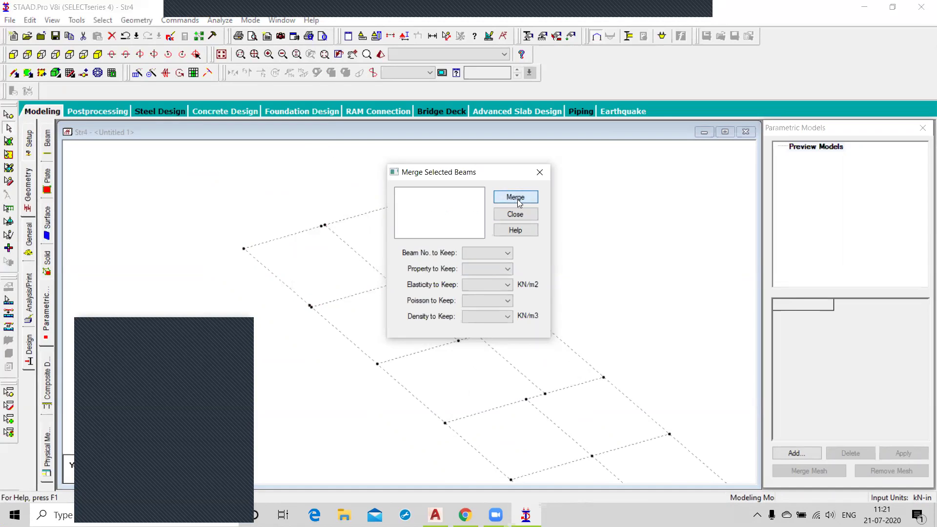
{"action": "left_click", "coordinate": [540, 173]}
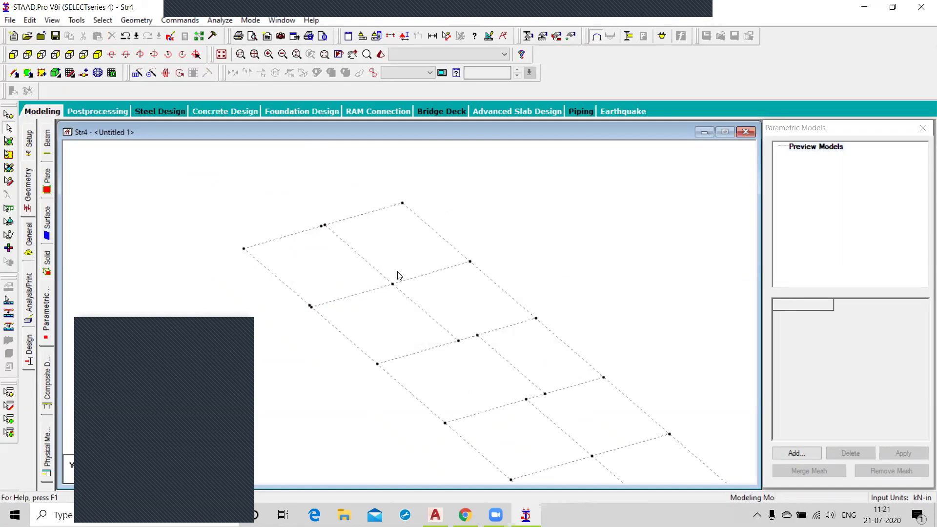
- Try to merge both closely spaced node pairs on the rear corner bay's edges together, keeping node 15
{"action": "scroll", "coordinate": [293, 305], "scroll_direction": "up", "scroll_amount": 3}
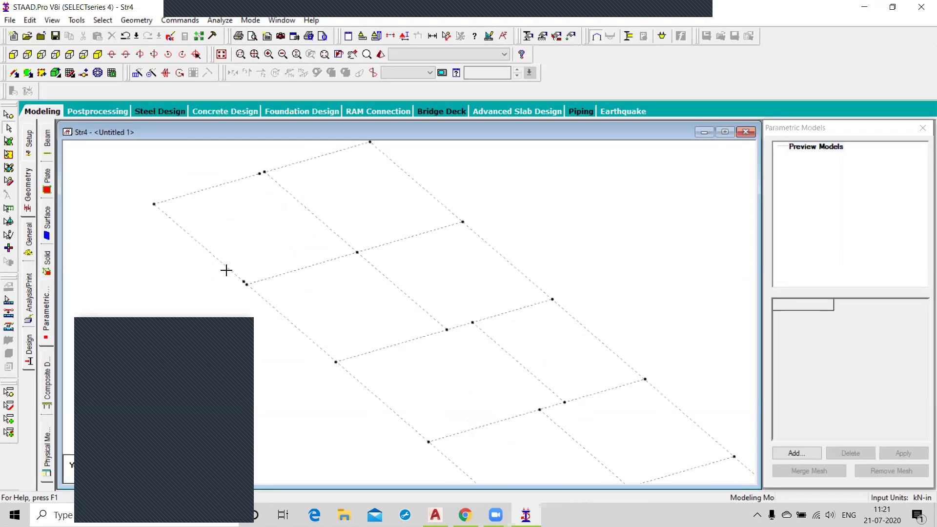
{"action": "left_click_drag", "start_coordinate": [264, 304], "coordinate": [262, 302]}
{"action": "left_click", "coordinate": [8, 114]}
{"action": "left_click_drag", "start_coordinate": [230, 266], "coordinate": [270, 311]}
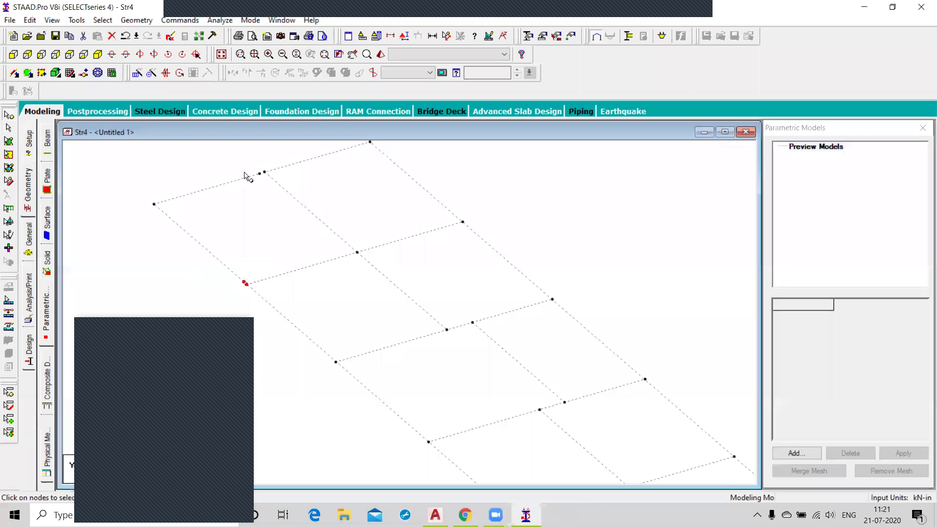
{"action": "left_click_drag", "start_coordinate": [288, 197], "coordinate": [241, 155], "text": "ctrl"}
{"action": "left_click", "coordinate": [136, 20]}
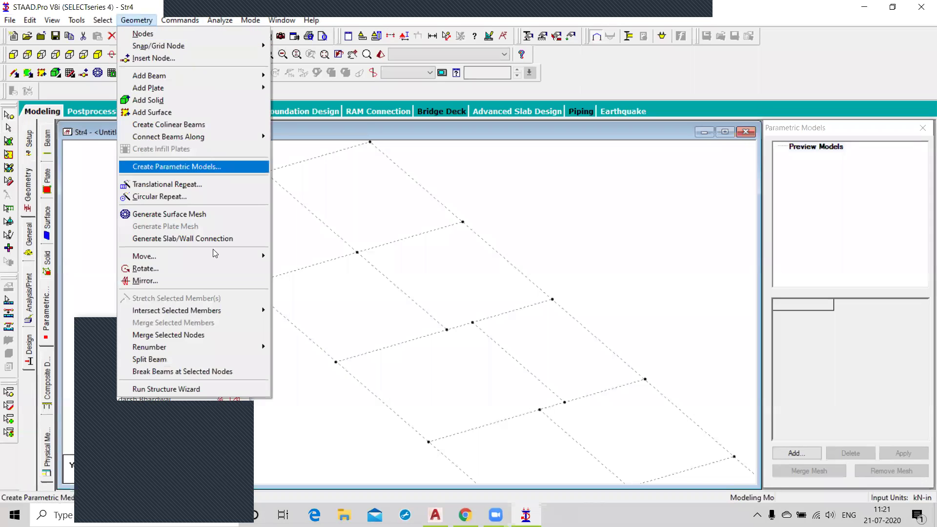
{"action": "left_click", "coordinate": [220, 335]}
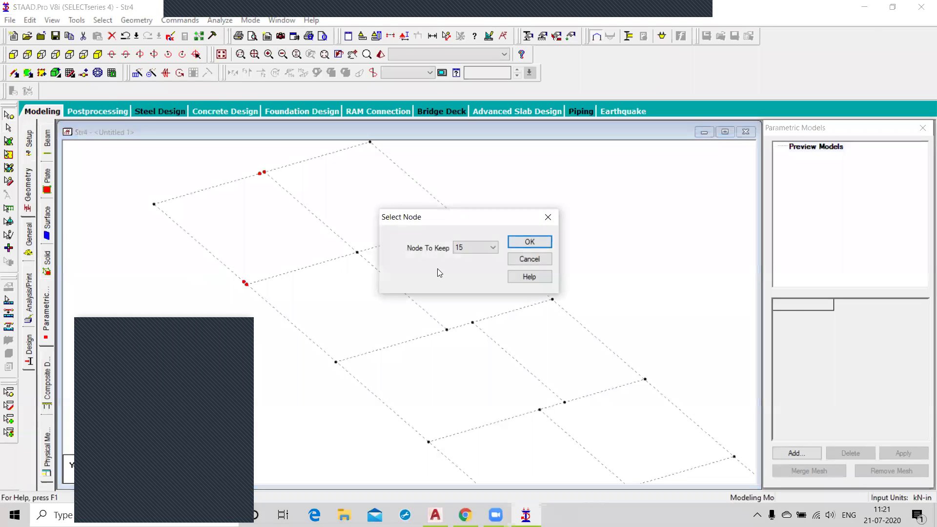
{"action": "left_click", "coordinate": [493, 247]}
{"action": "left_click", "coordinate": [470, 253]}
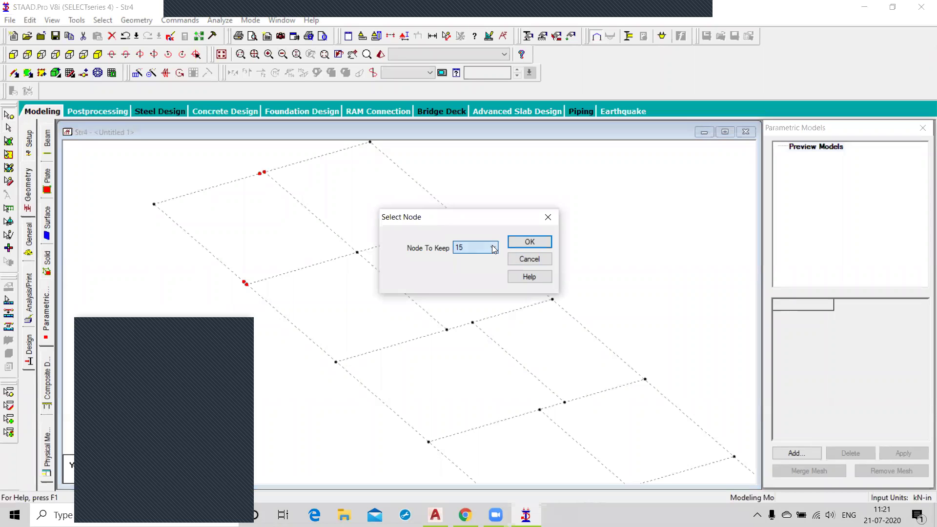
{"action": "left_click", "coordinate": [530, 242]}
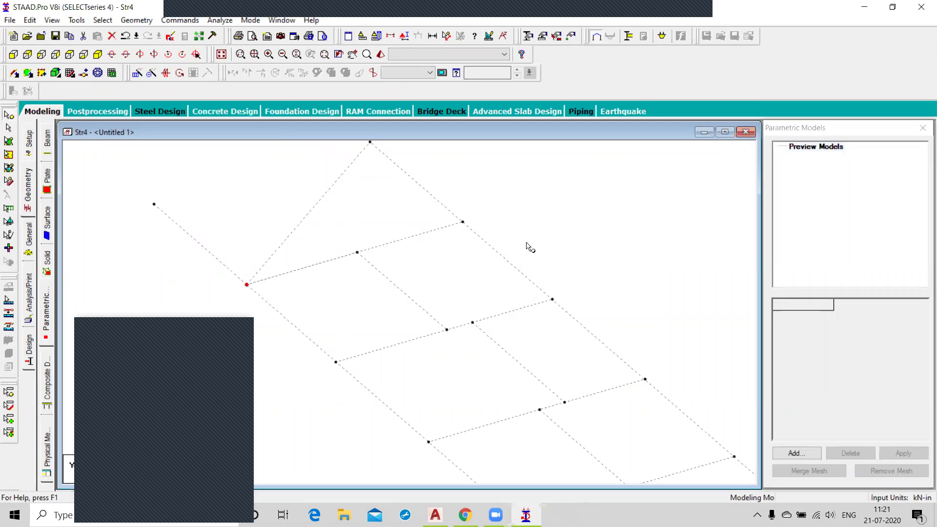
- Merge only the closely spaced node pair on the rear corner bay's long outer edge, keeping node 15
{"action": "left_click_drag", "start_coordinate": [205, 262], "coordinate": [262, 298]}
{"action": "left_click", "coordinate": [136, 20]}
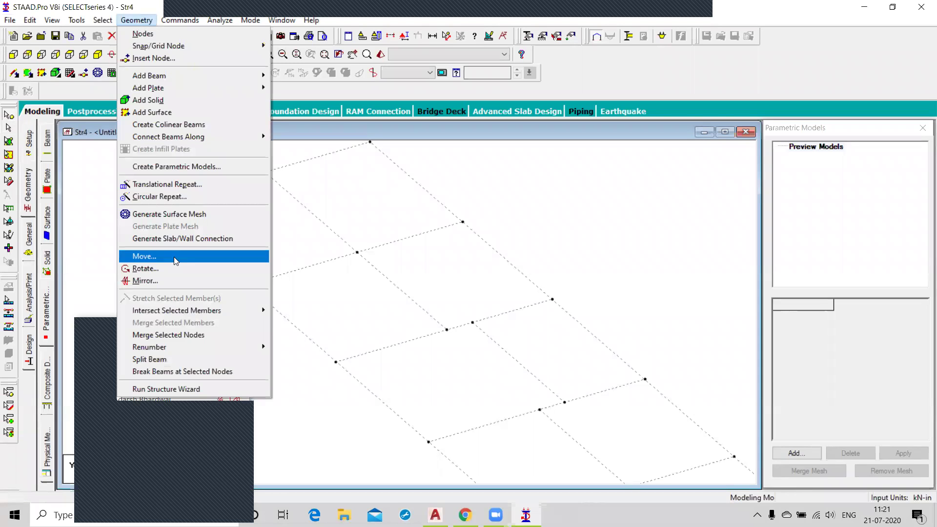
{"action": "left_click", "coordinate": [193, 336]}
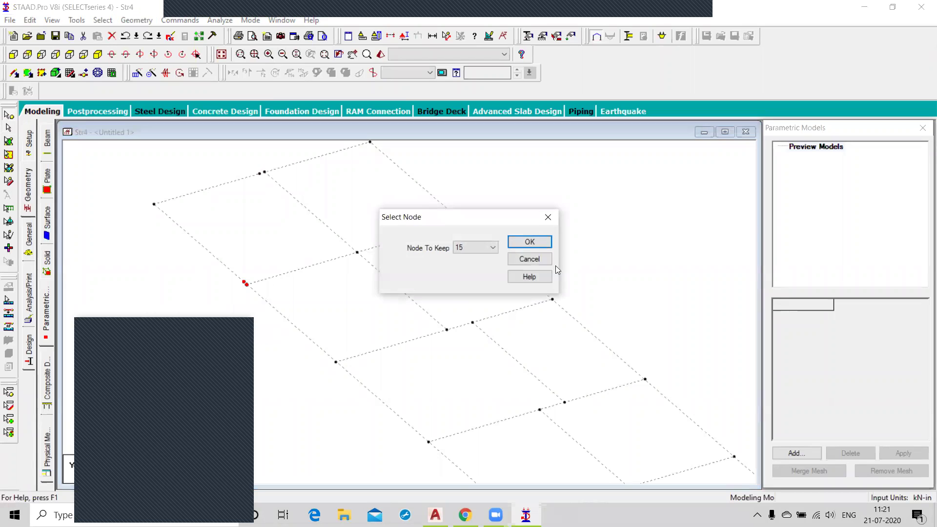
{"action": "left_click", "coordinate": [531, 241]}
- Merge the closely spaced node pair at the middle of the floor's rear edge, keeping node 18
{"action": "left_click_drag", "start_coordinate": [293, 183], "coordinate": [232, 164]}
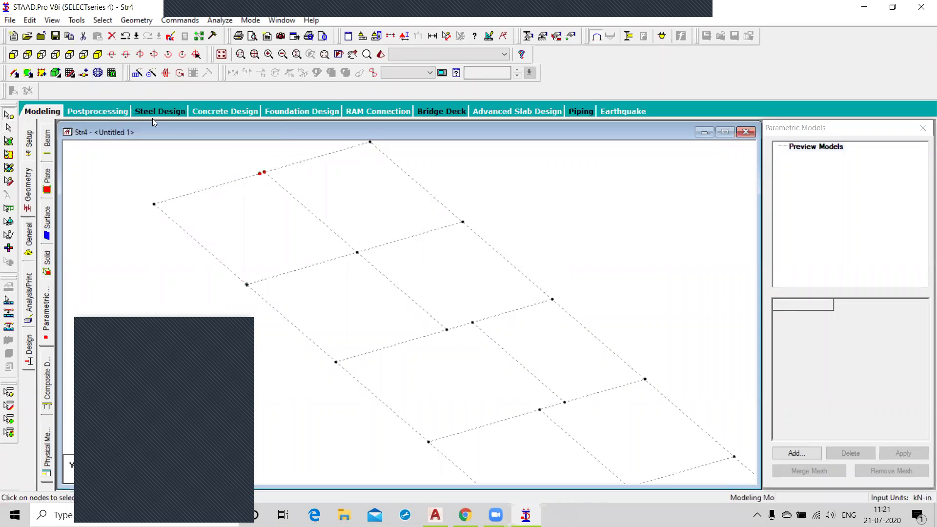
{"action": "left_click", "coordinate": [137, 20]}
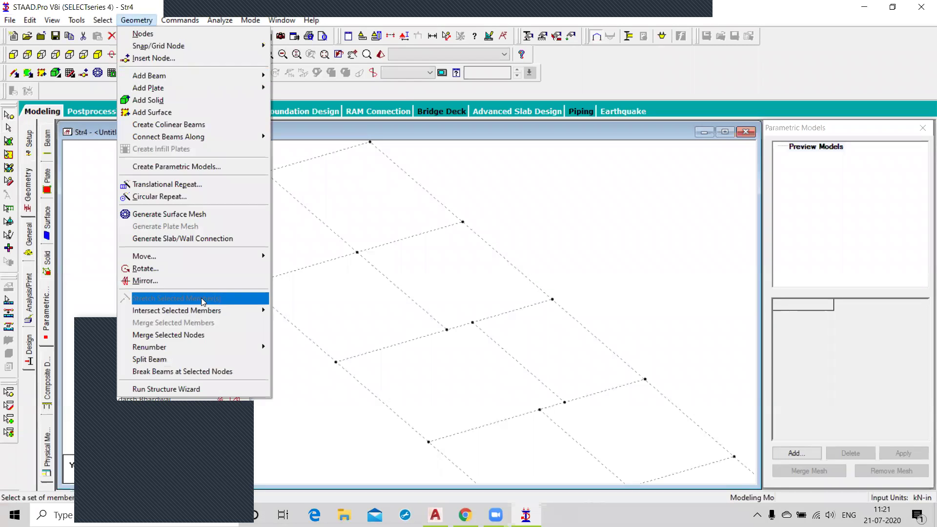
{"action": "left_click", "coordinate": [194, 336]}
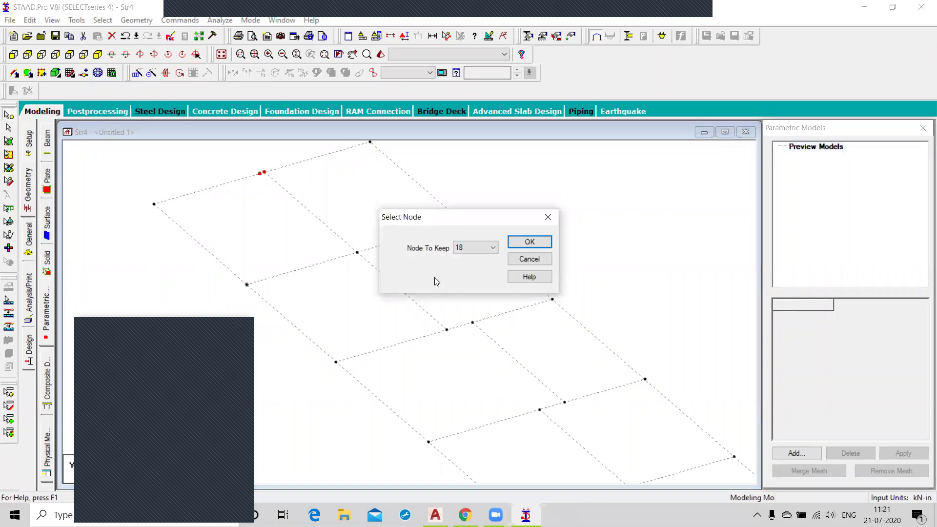
{"action": "left_click", "coordinate": [530, 242]}
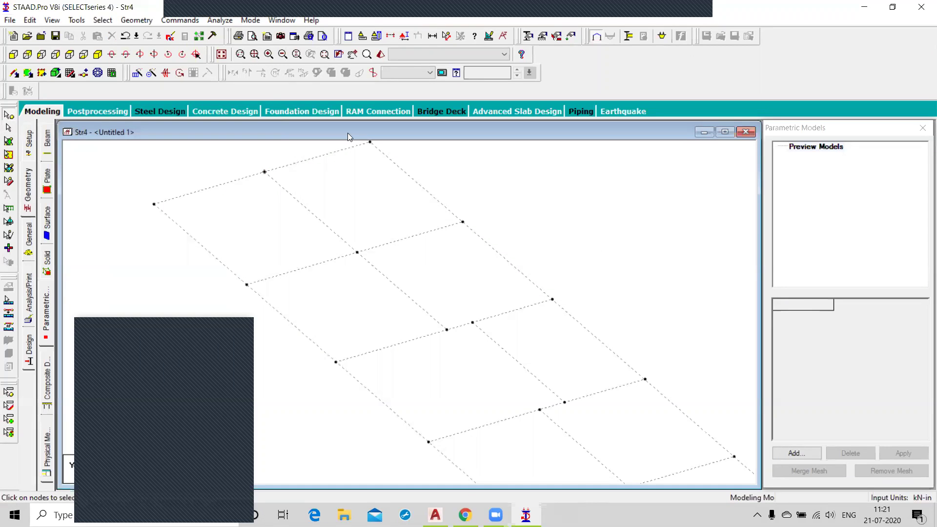
- Add a four-noded plate over the rear corner bay through its four corner nodes
{"action": "left_click", "coordinate": [137, 20]}
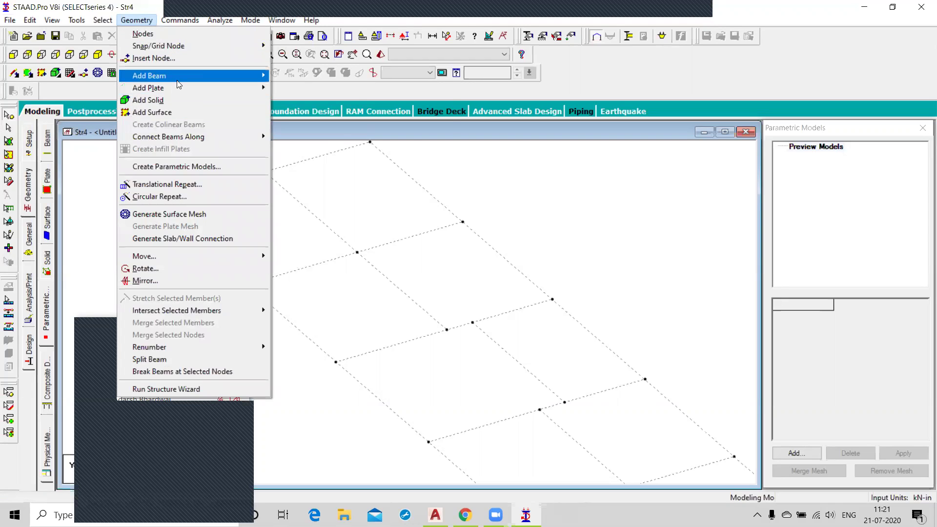
{"action": "mouse_move", "coordinate": [178, 81]}
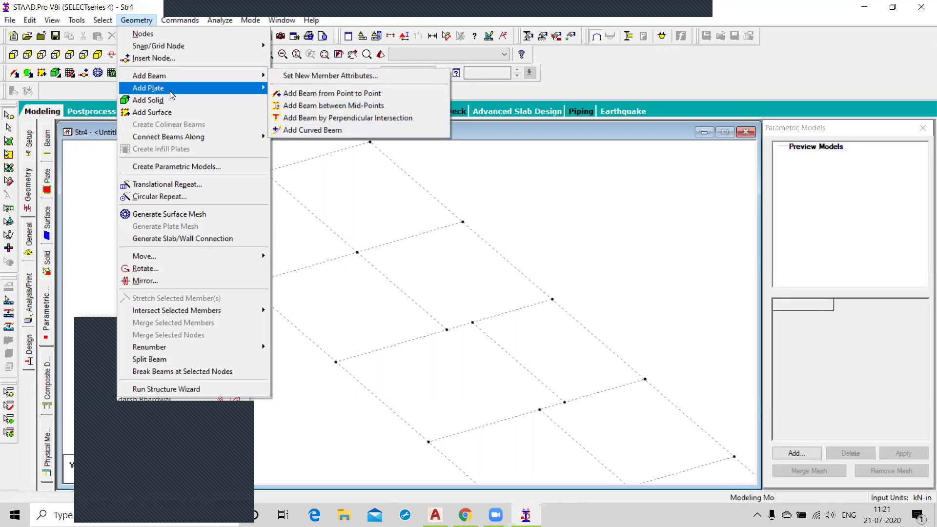
{"action": "left_click", "coordinate": [309, 105]}
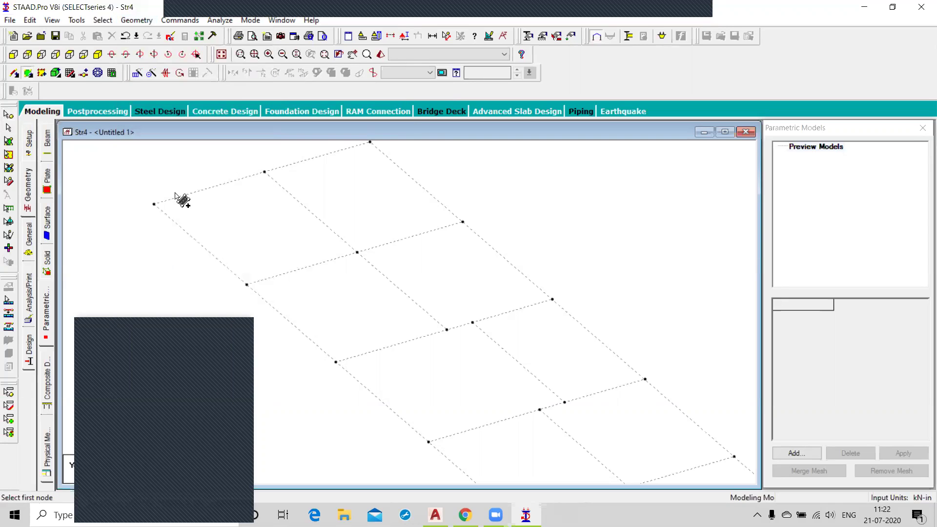
{"action": "left_click", "coordinate": [154, 203]}
{"action": "left_click", "coordinate": [264, 171]}
{"action": "left_click", "coordinate": [359, 252]}
{"action": "left_click", "coordinate": [248, 285]}
- Add four-noded plates over the other bay of the rear row and the bay in front of it
{"action": "left_click", "coordinate": [264, 172]}
{"action": "left_click", "coordinate": [370, 143]}
{"action": "left_click", "coordinate": [463, 222]}
{"action": "left_click", "coordinate": [357, 253]}
{"action": "left_click", "coordinate": [462, 223]}
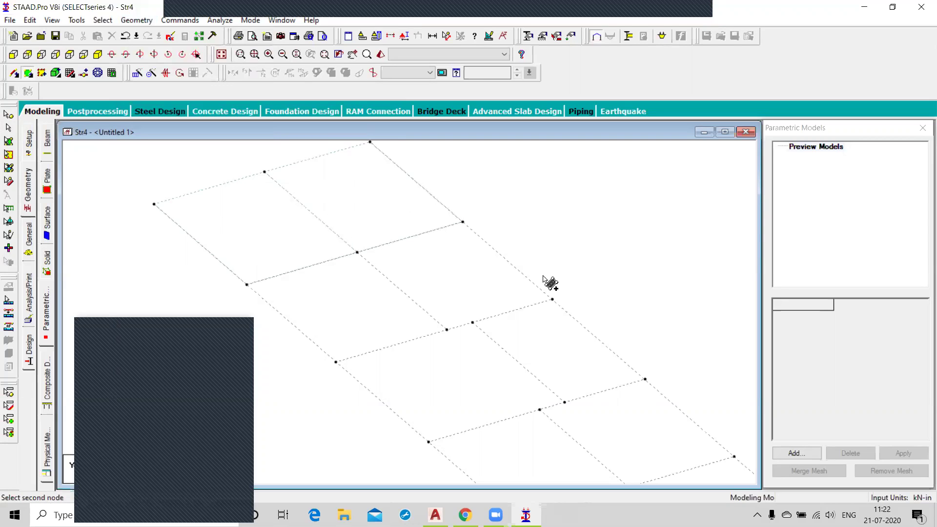
{"action": "left_click", "coordinate": [553, 300]}
{"action": "left_click", "coordinate": [446, 330]}
{"action": "left_click", "coordinate": [358, 253]}
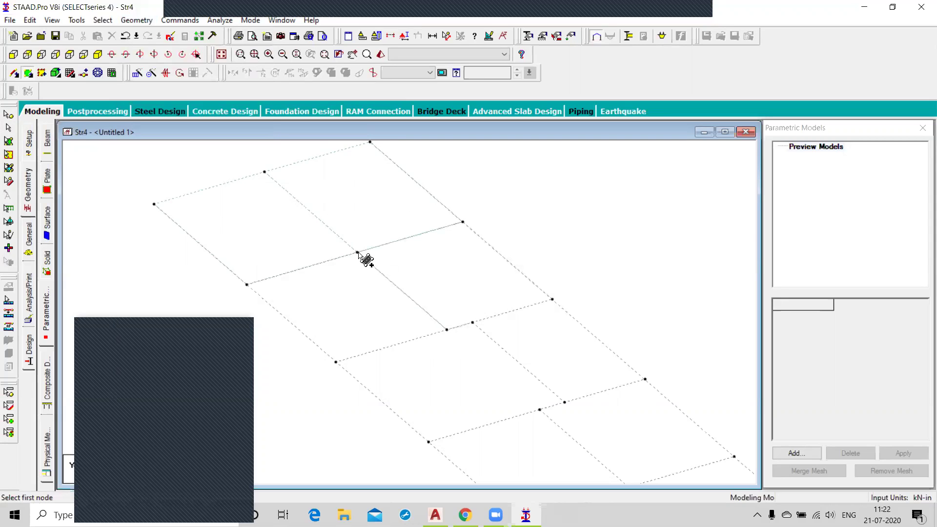
- Add a four-noded plate over the remaining bay of the second row and decline the auto save
{"action": "left_click", "coordinate": [446, 330]}
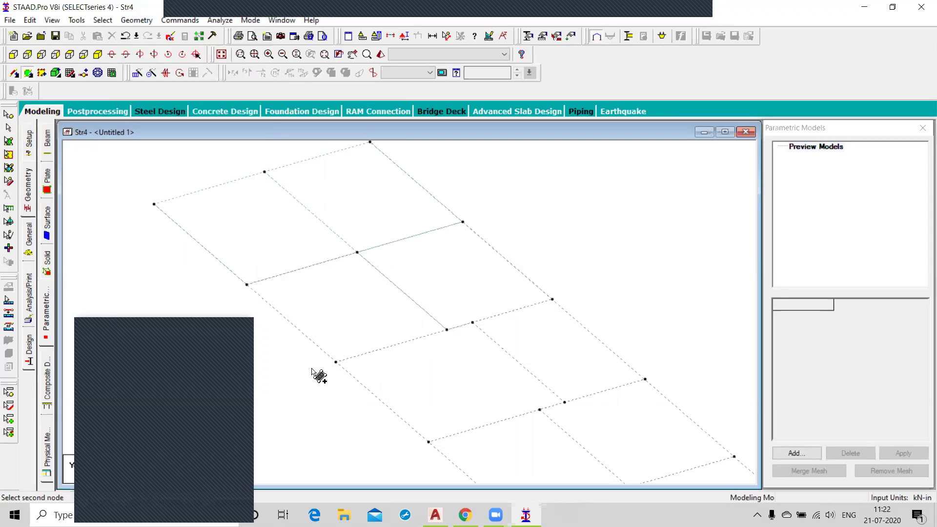
{"action": "left_click", "coordinate": [336, 362]}
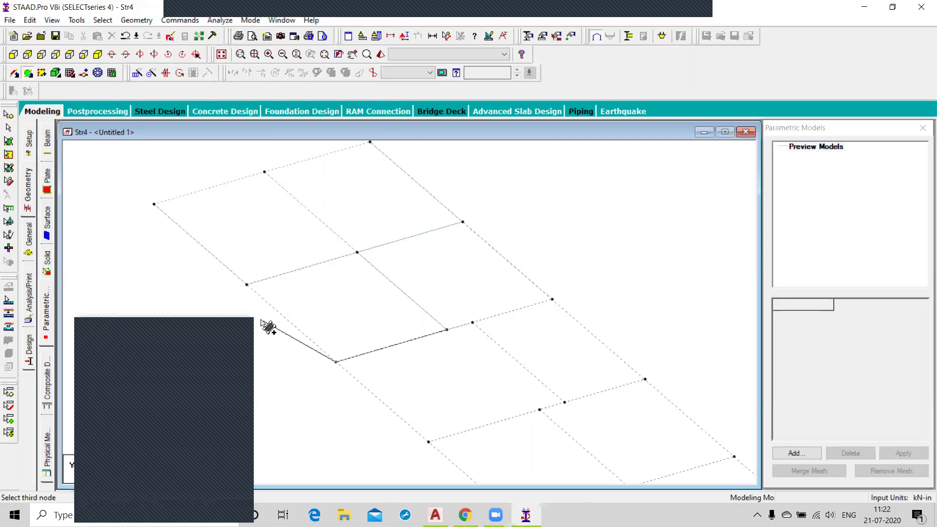
{"action": "left_click", "coordinate": [247, 285]}
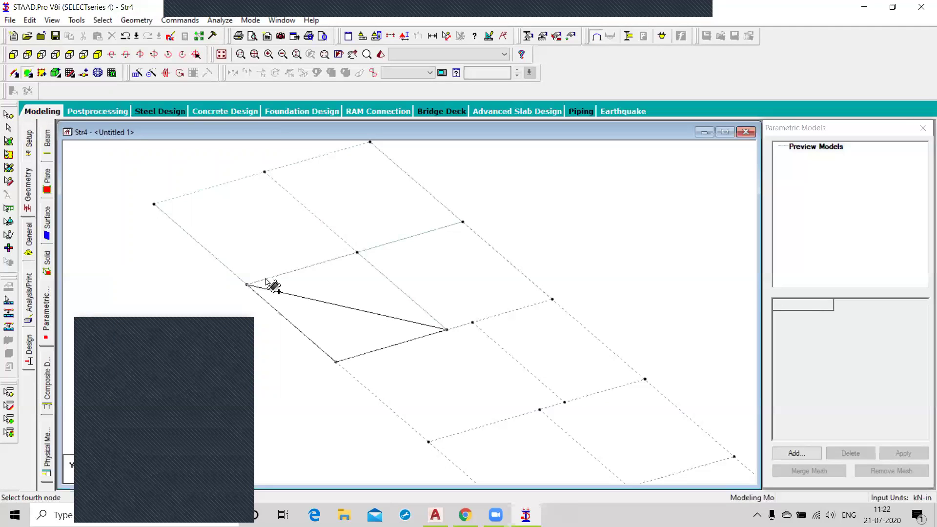
{"action": "left_click", "coordinate": [358, 252]}
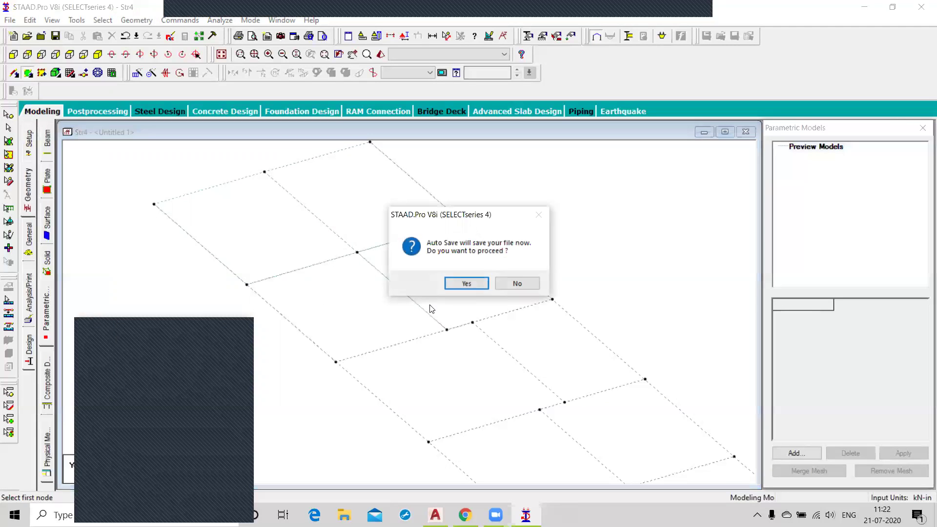
{"action": "left_click", "coordinate": [524, 284]}
- Add four-noded plates over both bays of the third row, sharing the row's offset interior beam as their common edge
{"action": "left_click", "coordinate": [336, 362]}
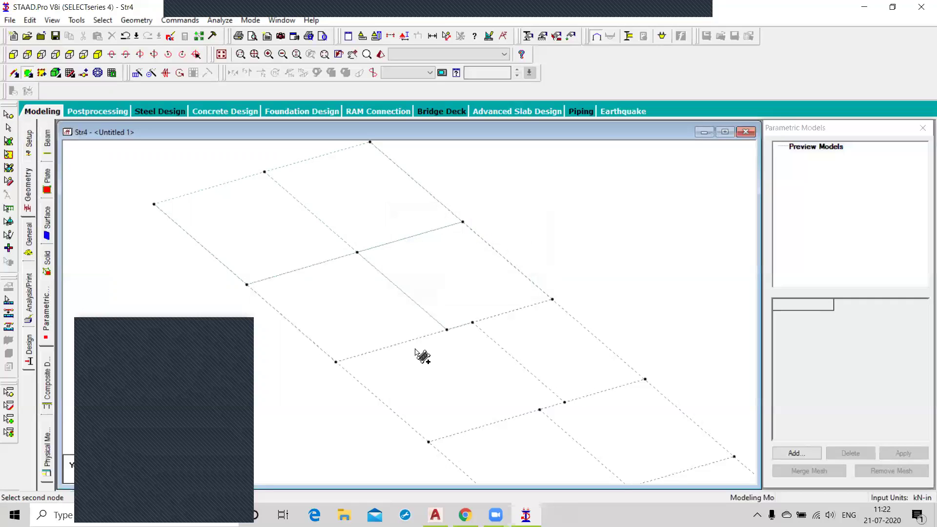
{"action": "left_click", "coordinate": [473, 323]}
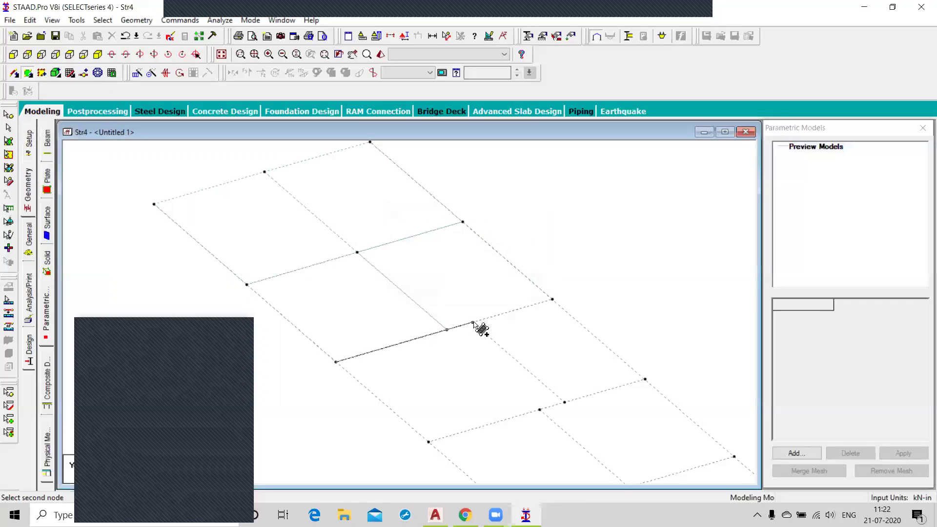
{"action": "left_click", "coordinate": [565, 403]}
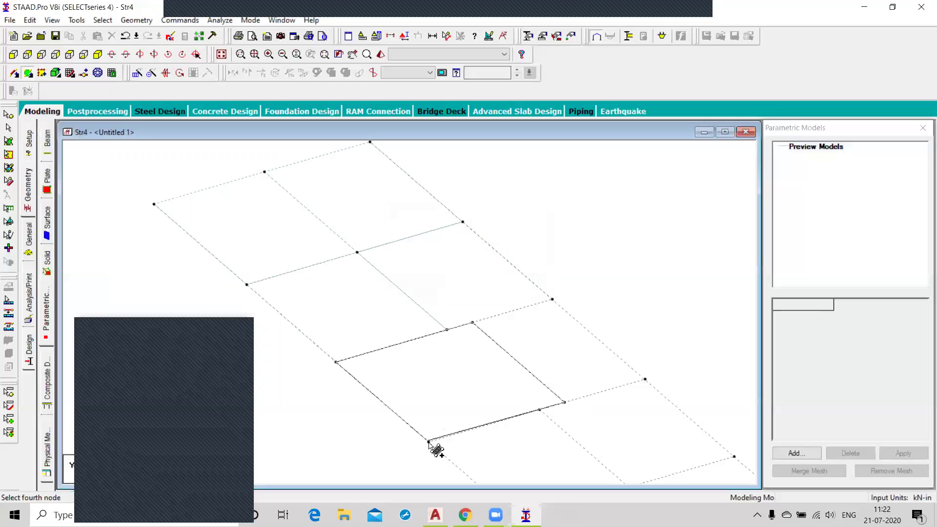
{"action": "left_click", "coordinate": [429, 442]}
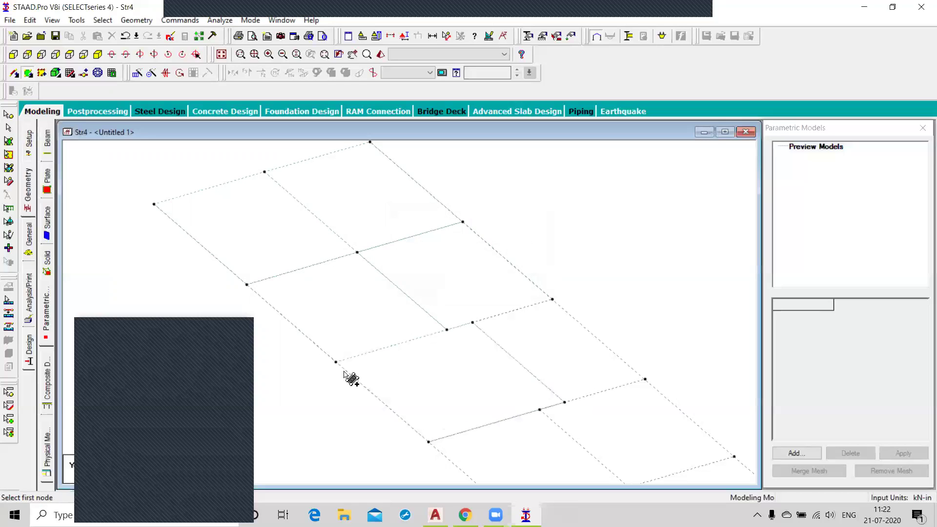
{"action": "left_click", "coordinate": [473, 323]}
{"action": "left_click", "coordinate": [553, 299]}
{"action": "left_click", "coordinate": [645, 380]}
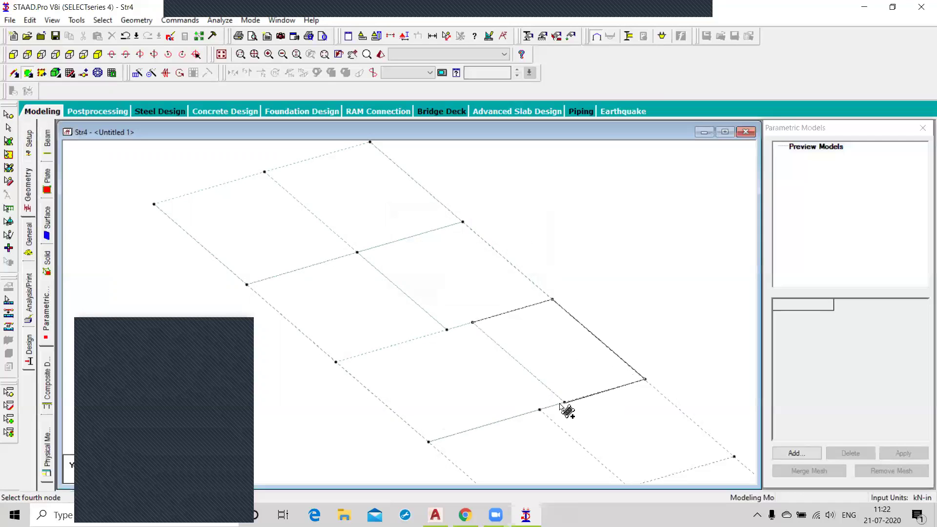
{"action": "left_click", "coordinate": [566, 404]}
- Add four-noded plates over both bays of the fourth row through their corner nodes
{"action": "middle_click_drag", "start_coordinate": [567, 401], "coordinate": [475, 253]}
{"action": "left_click", "coordinate": [457, 300]}
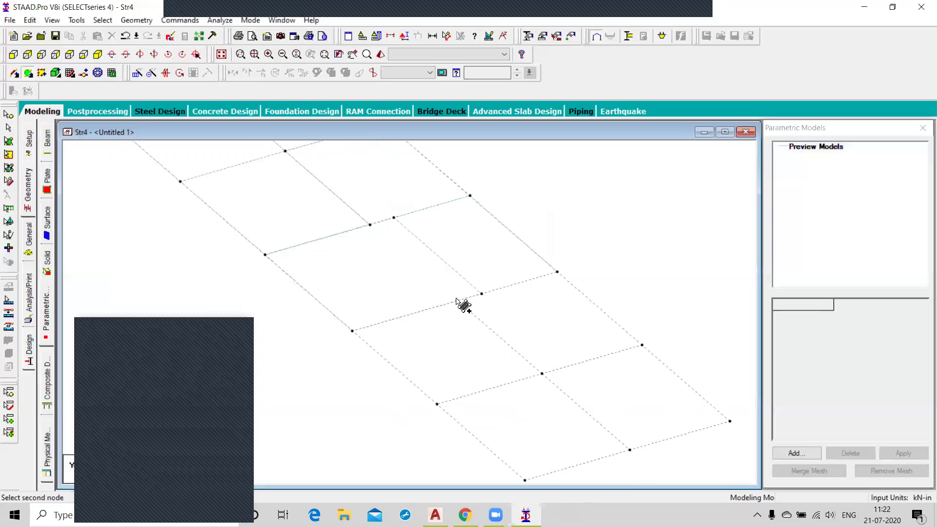
{"action": "left_click", "coordinate": [557, 272]}
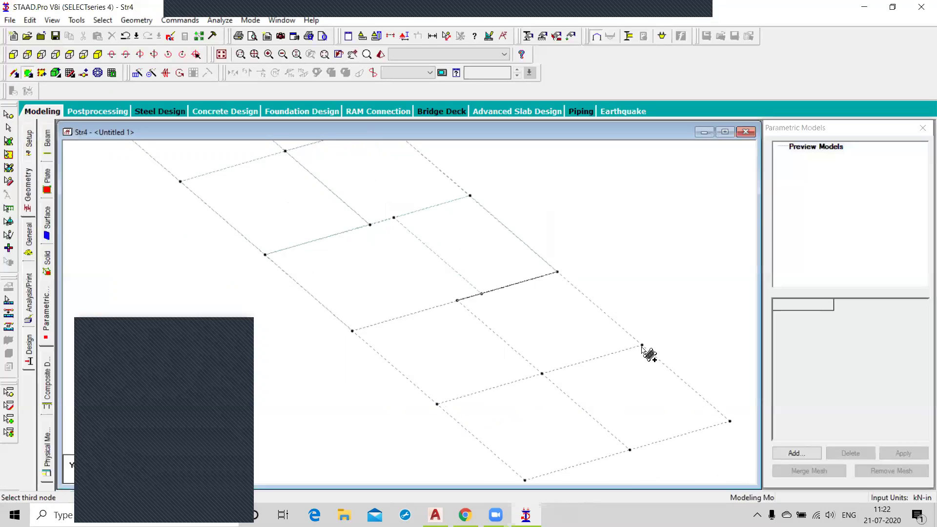
{"action": "left_click", "coordinate": [643, 345]}
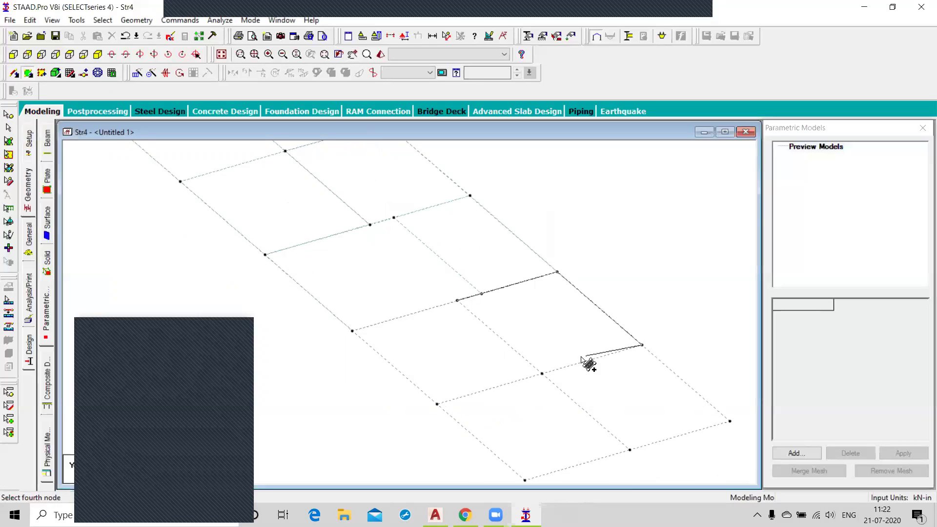
{"action": "left_click", "coordinate": [543, 375]}
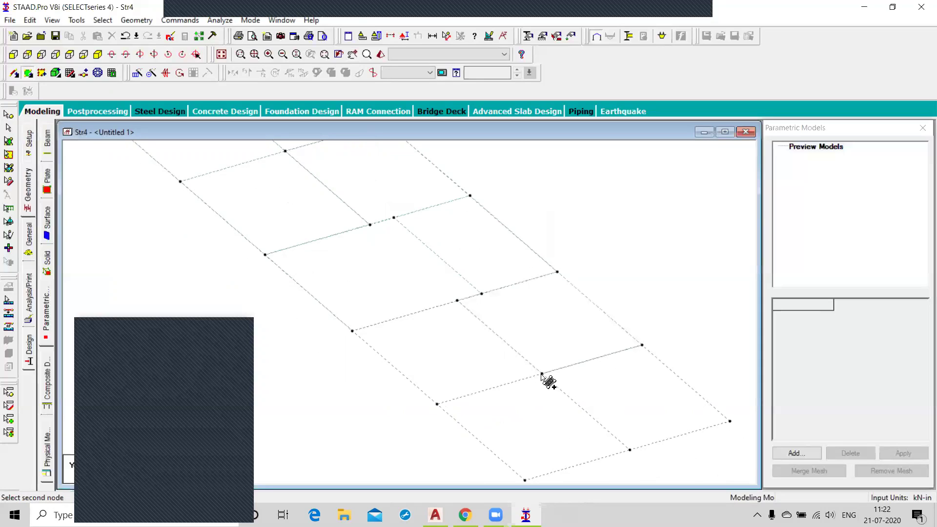
{"action": "left_click", "coordinate": [438, 404]}
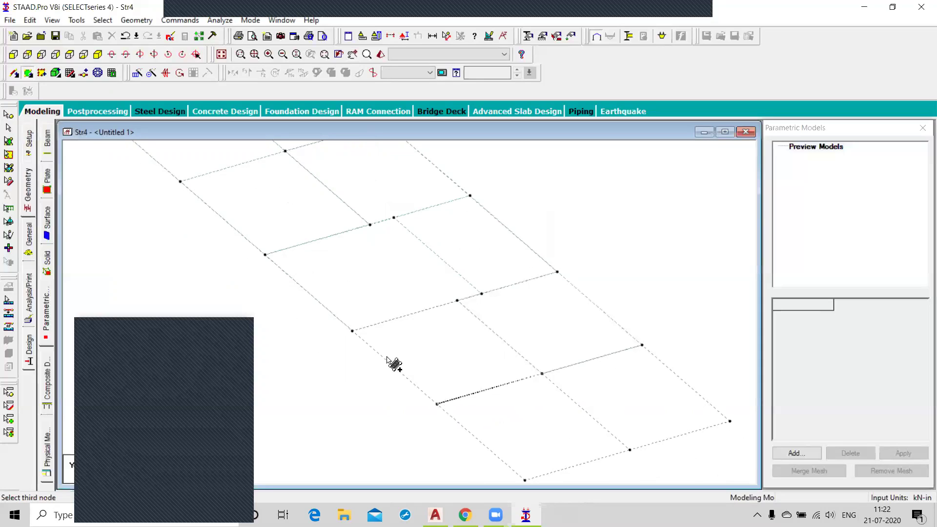
{"action": "left_click", "coordinate": [352, 331]}
{"action": "left_click", "coordinate": [457, 301]}
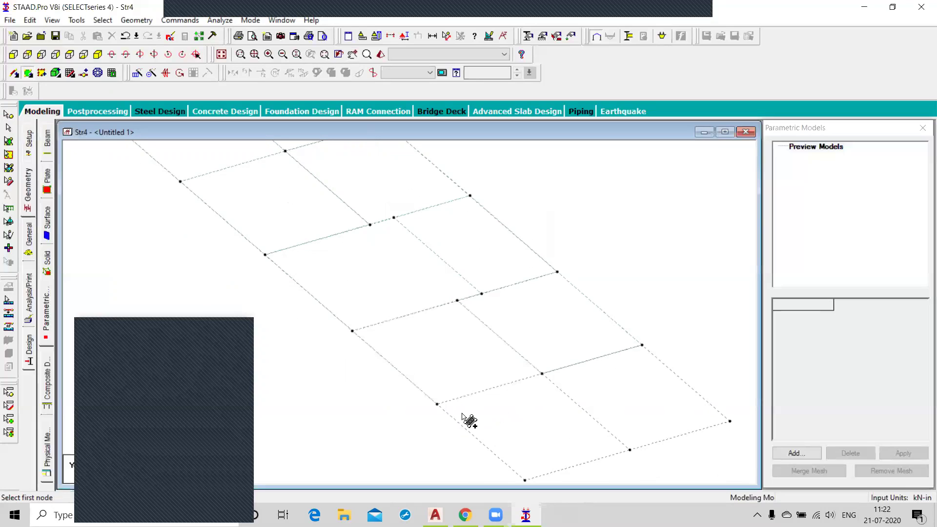
- Add four-noded plates over both bays of the front row to complete the floor's plates
{"action": "left_click", "coordinate": [438, 405]}
{"action": "left_click", "coordinate": [542, 374]}
{"action": "left_click", "coordinate": [630, 450]}
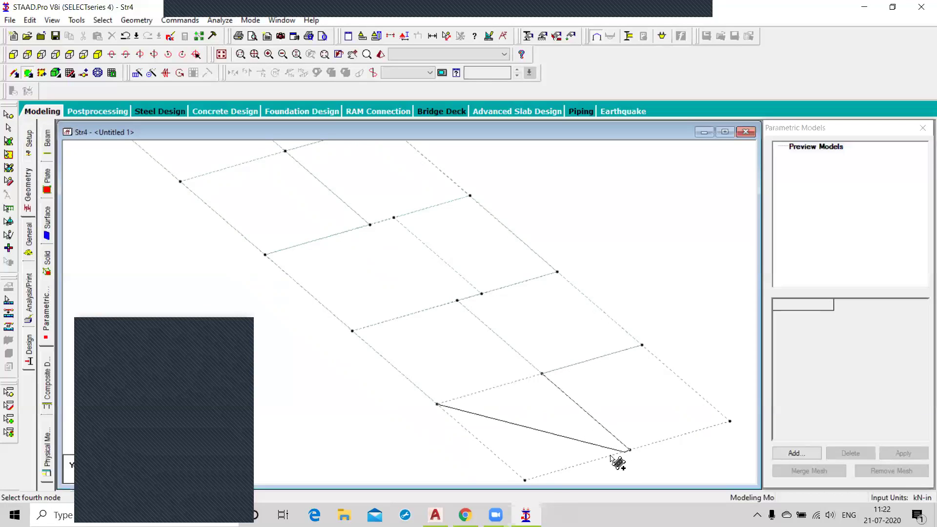
{"action": "left_click", "coordinate": [524, 480]}
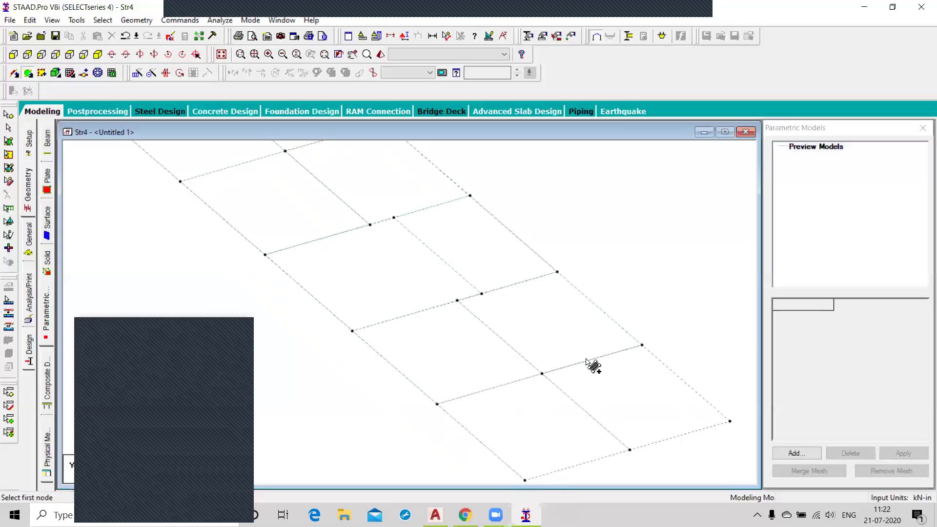
{"action": "left_click", "coordinate": [642, 346]}
{"action": "left_click", "coordinate": [730, 421]}
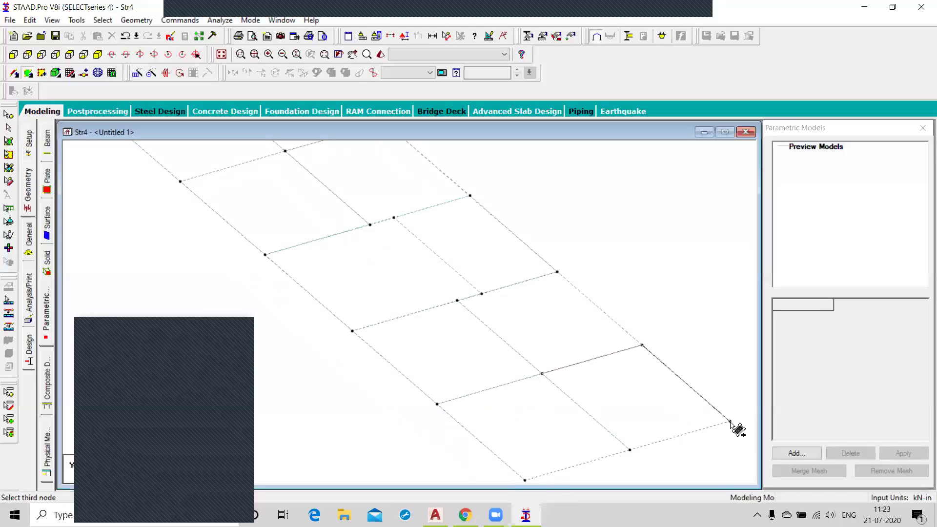
{"action": "left_click", "coordinate": [629, 449]}
- Examine the plated floor as a whole in the 3D rendered view and return to the line model
{"action": "scroll", "coordinate": [502, 236], "scroll_direction": "down", "scroll_amount": 2}
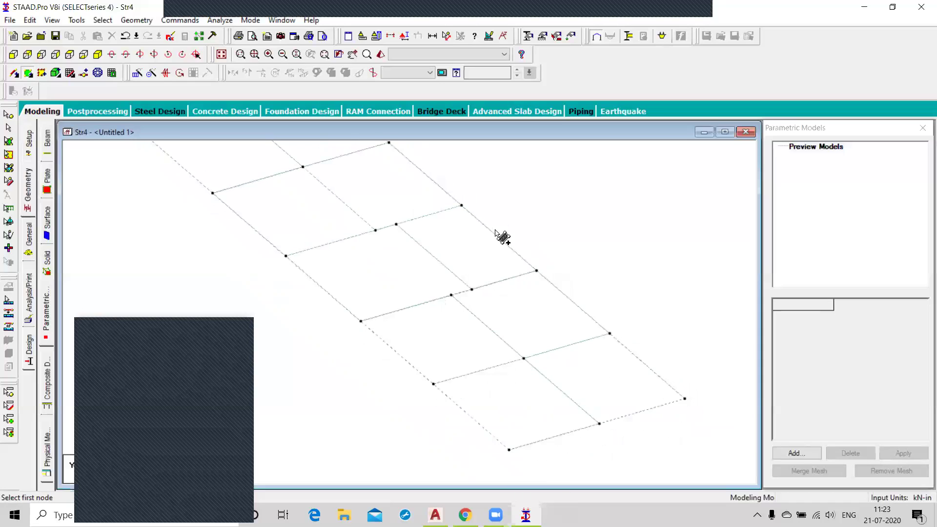
{"action": "scroll", "coordinate": [516, 235], "scroll_direction": "down", "scroll_amount": 1}
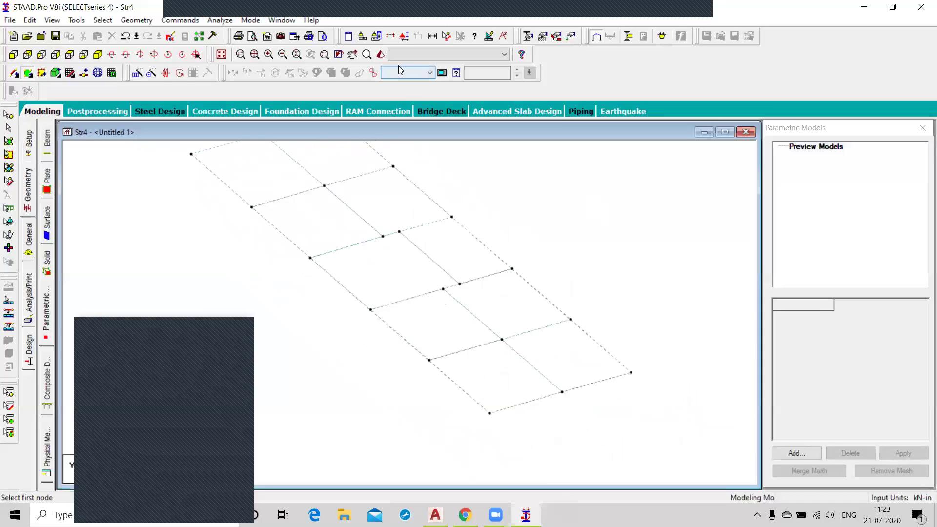
{"action": "left_click", "coordinate": [381, 54]}
{"action": "left_click_drag", "start_coordinate": [467, 303], "coordinate": [441, 174]}
{"action": "left_click", "coordinate": [663, 174]}
{"action": "scroll", "coordinate": [415, 264], "scroll_direction": "down", "scroll_amount": 3}
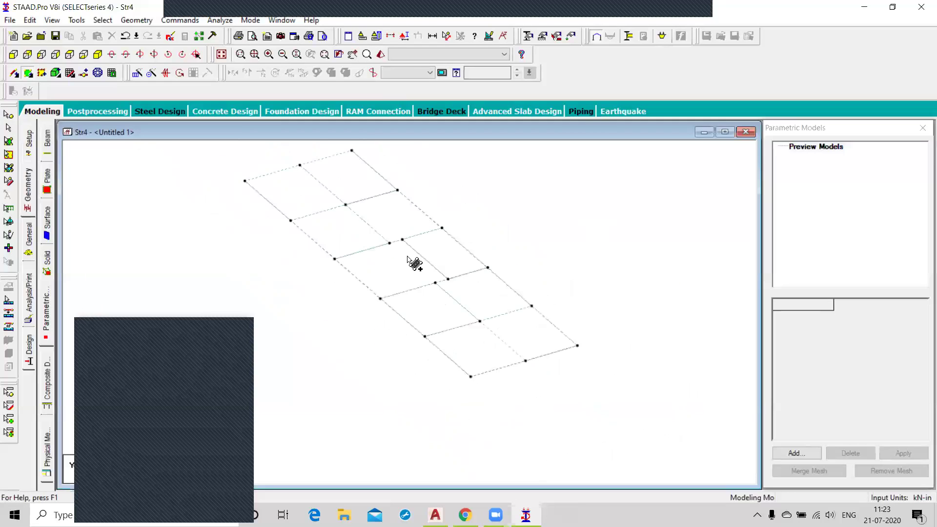
- Check the plates by selecting them bay by bay across the floor, and clear the selection
{"action": "left_click", "coordinate": [9, 141]}
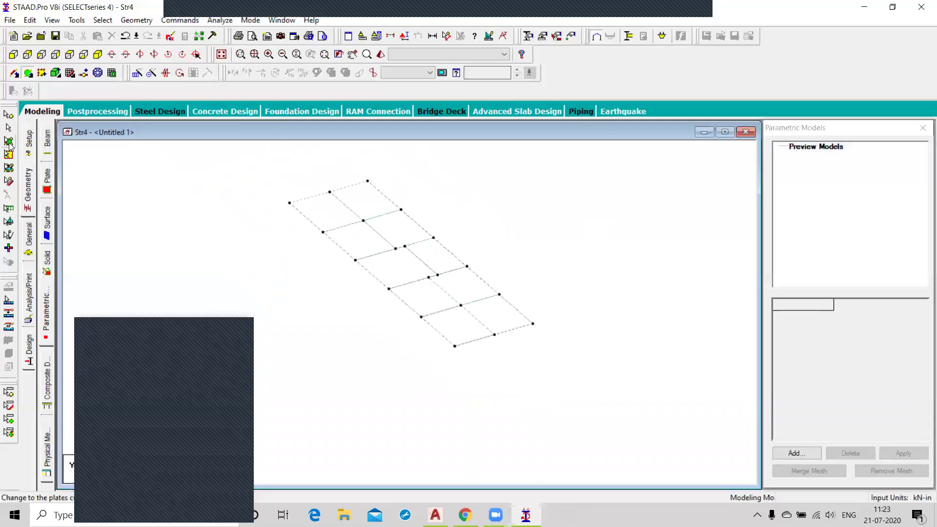
{"action": "left_click", "coordinate": [325, 213]}
{"action": "left_click", "coordinate": [370, 205]}
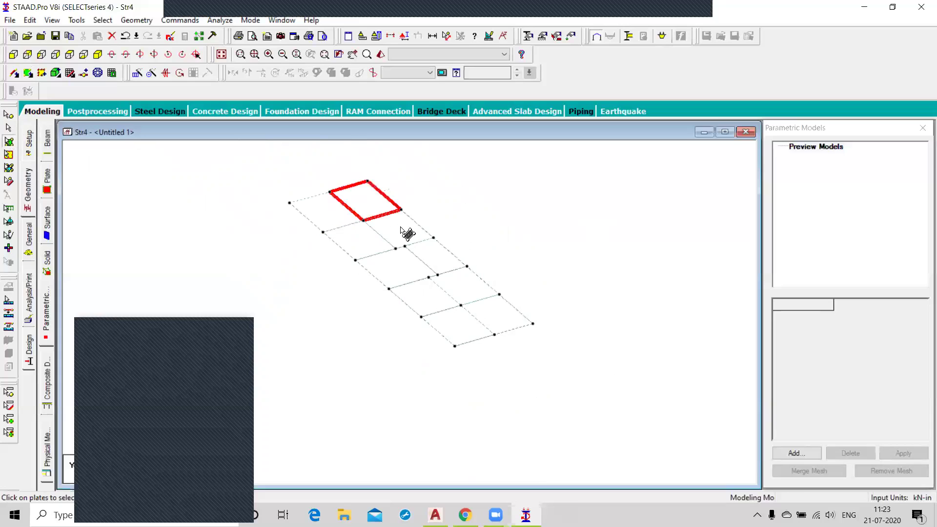
{"action": "left_click", "coordinate": [406, 233]}
{"action": "left_click", "coordinate": [370, 251]}
{"action": "left_click", "coordinate": [389, 270]}
{"action": "left_click", "coordinate": [439, 262]}
{"action": "left_click", "coordinate": [464, 297]}
{"action": "left_click", "coordinate": [433, 303]}
{"action": "left_click", "coordinate": [456, 326]}
{"action": "left_click", "coordinate": [485, 313]}
{"action": "left_click", "coordinate": [581, 257]}
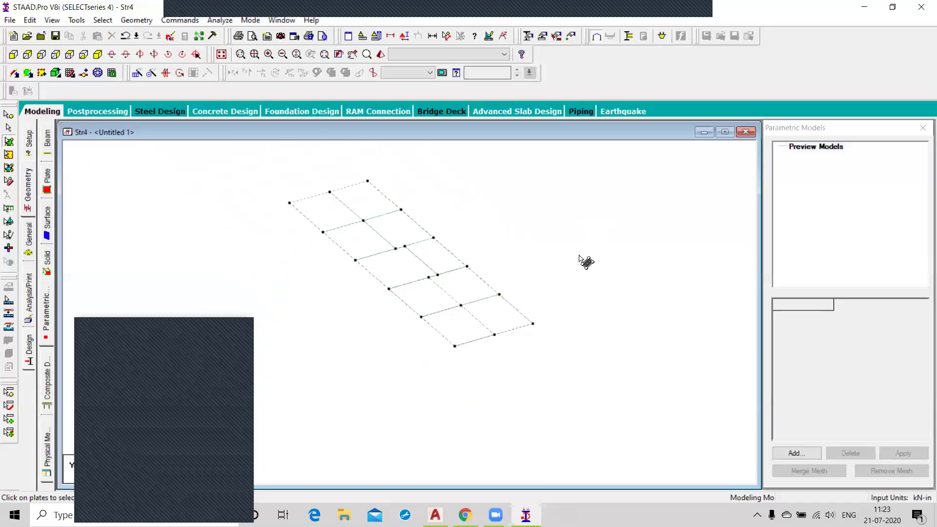
- Return to the beam geometry page and select the rear corner bay's plate for meshing
{"action": "left_click", "coordinate": [29, 239]}
{"action": "left_click", "coordinate": [29, 204]}
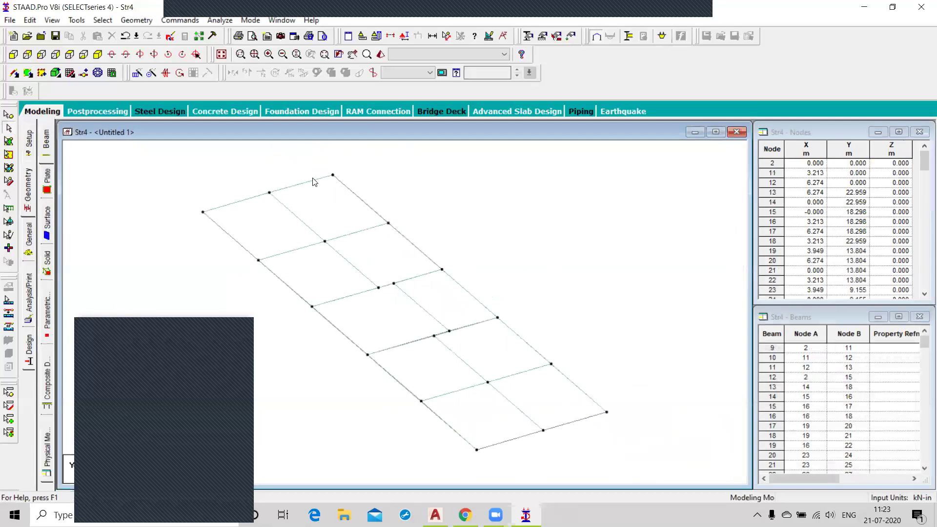
{"action": "left_click", "coordinate": [137, 20]}
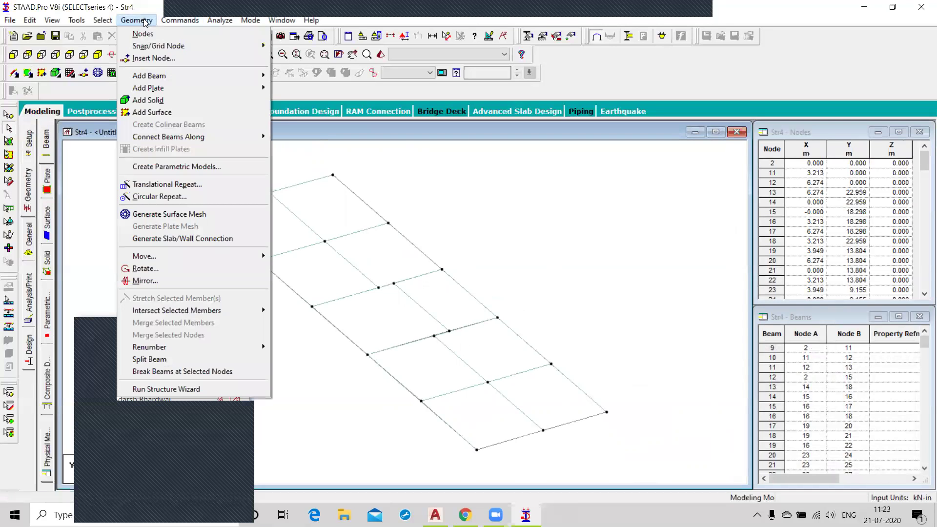
{"action": "left_click", "coordinate": [293, 239]}
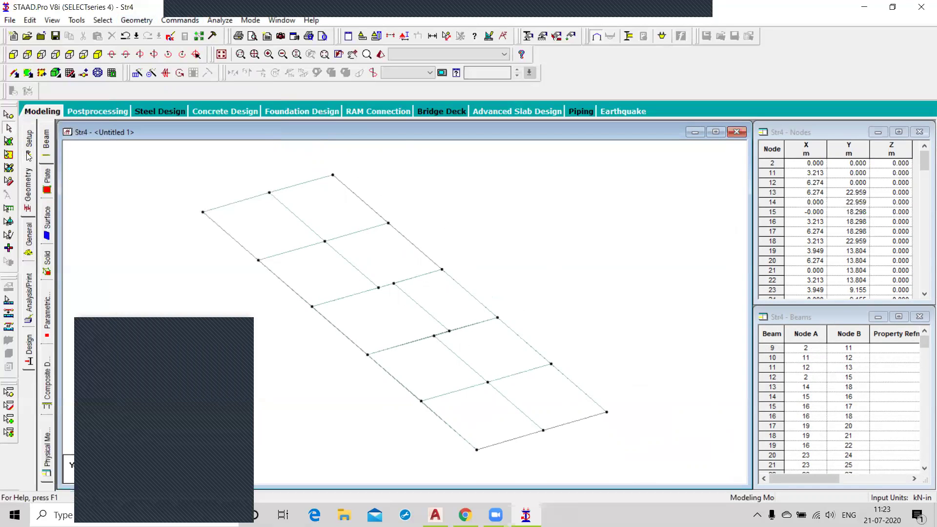
{"action": "left_click", "coordinate": [8, 141]}
{"action": "left_click", "coordinate": [260, 227]}
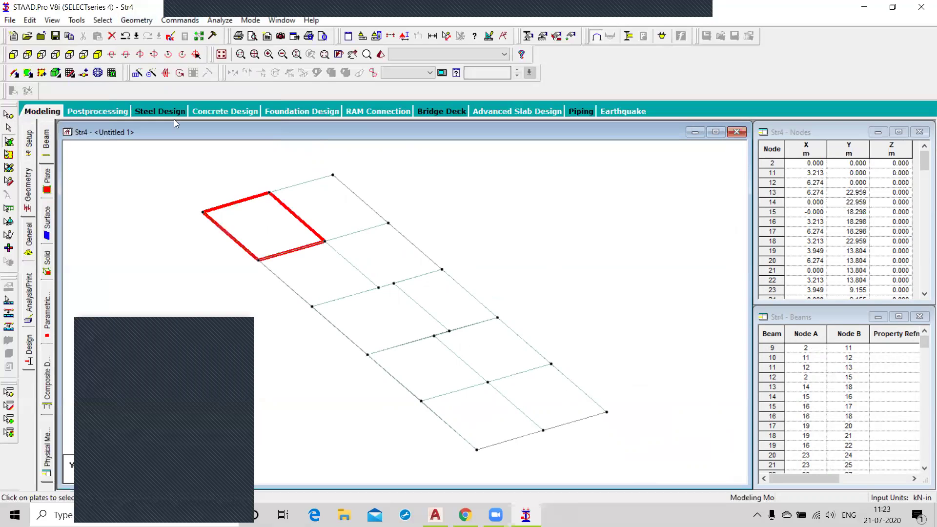
{"action": "left_click", "coordinate": [137, 20]}
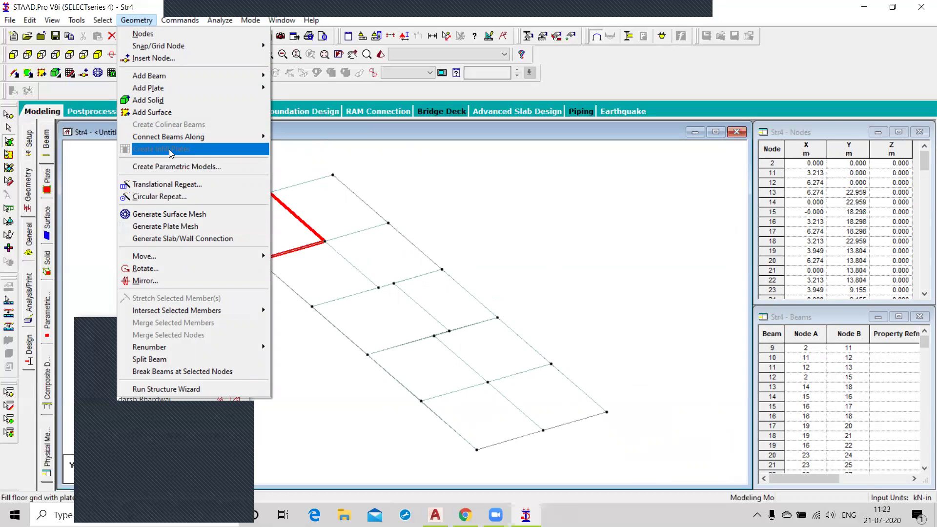
{"action": "left_click", "coordinate": [198, 217]}
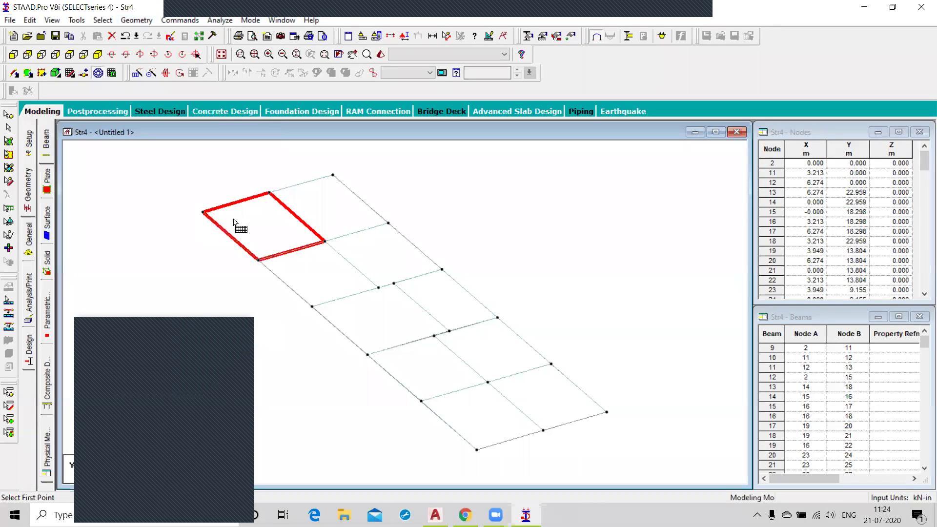
{"action": "left_click", "coordinate": [203, 212]}
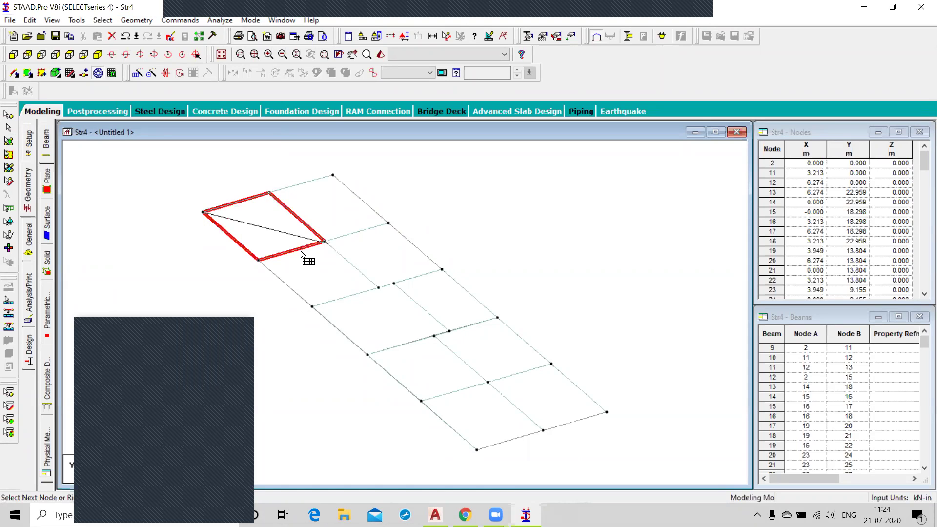
{"action": "left_click", "coordinate": [258, 261]}
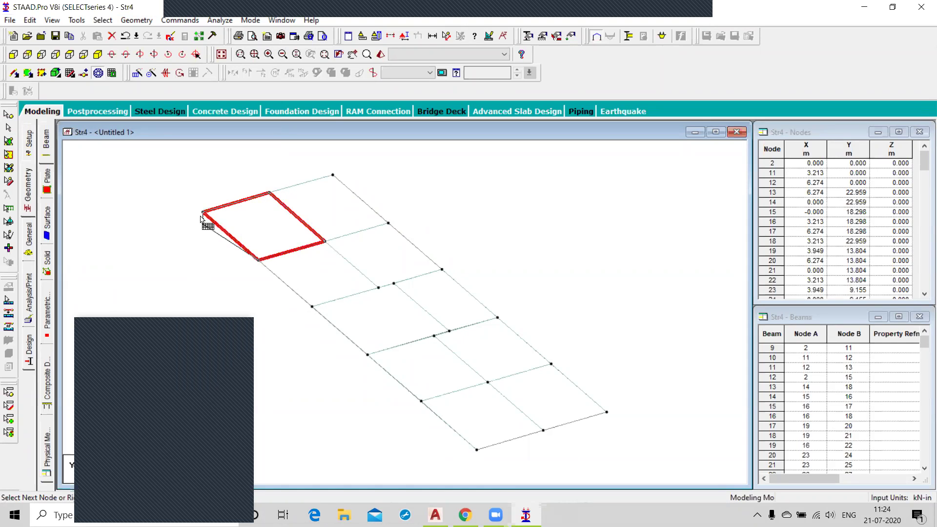
{"action": "left_click", "coordinate": [203, 213]}
{"action": "left_click", "coordinate": [434, 265]}
{"action": "left_click", "coordinate": [436, 297]}
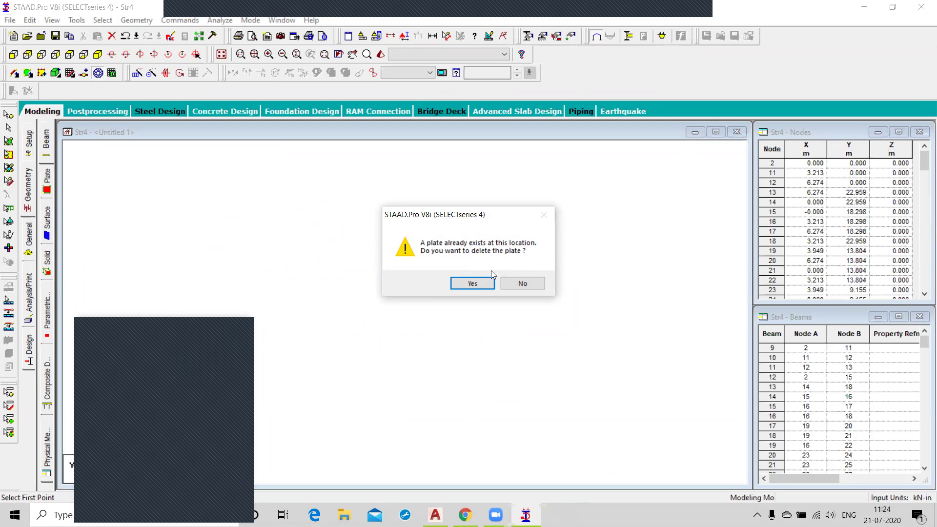
{"action": "left_click", "coordinate": [480, 287]}
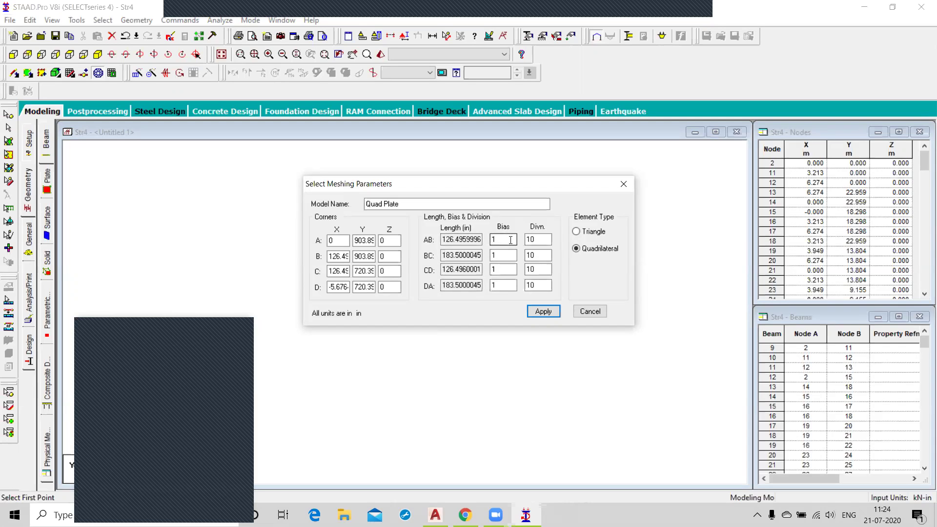
{"action": "left_click", "coordinate": [592, 314]}
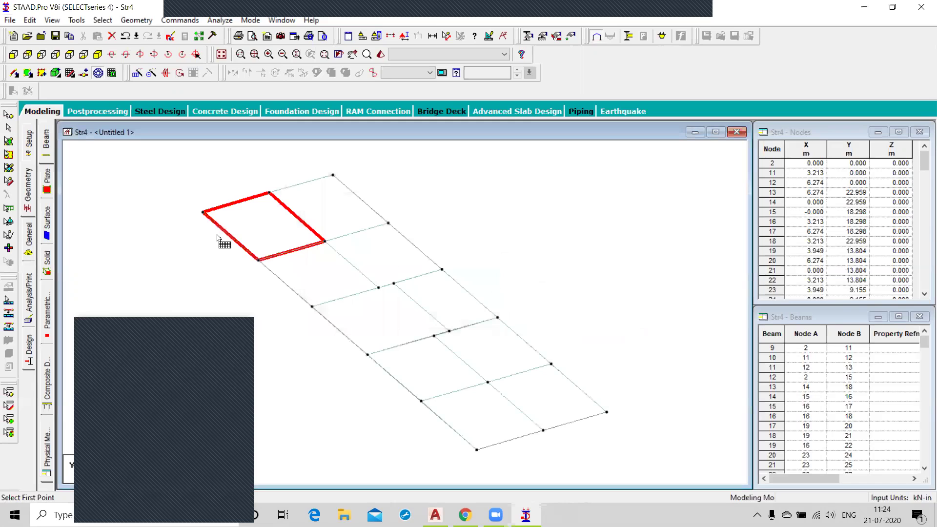
- Generate a quadrilateral plate mesh on the selected rear corner plate with a bias of 6 on all four sides
{"action": "left_click", "coordinate": [137, 22]}
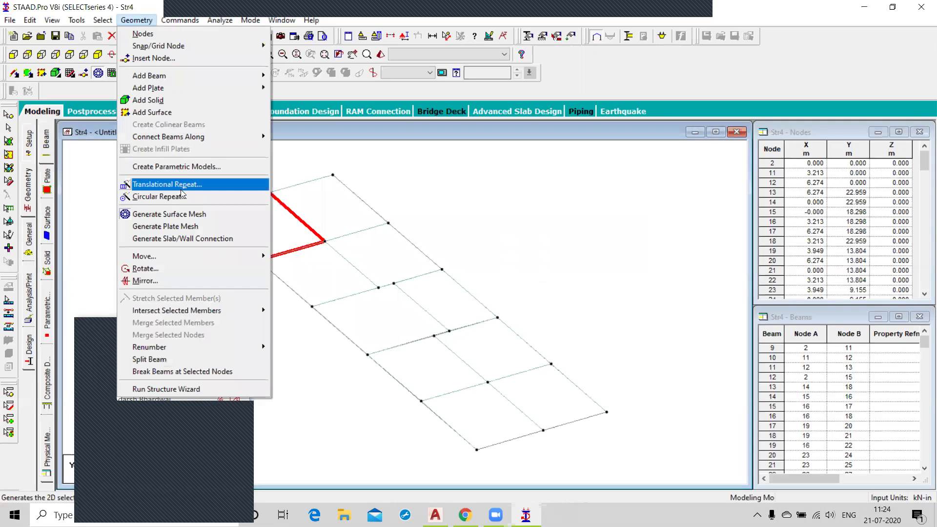
{"action": "left_click", "coordinate": [169, 227]}
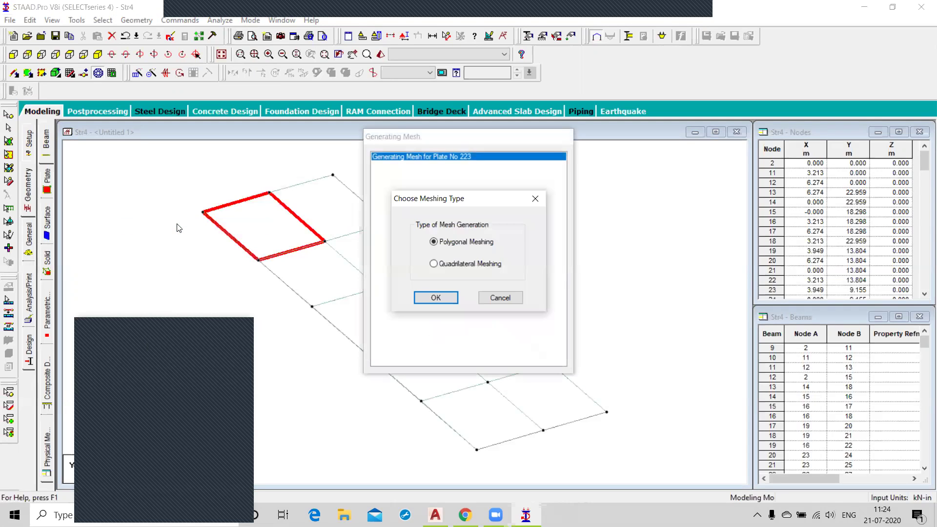
{"action": "left_click", "coordinate": [442, 268]}
{"action": "left_click", "coordinate": [439, 299]}
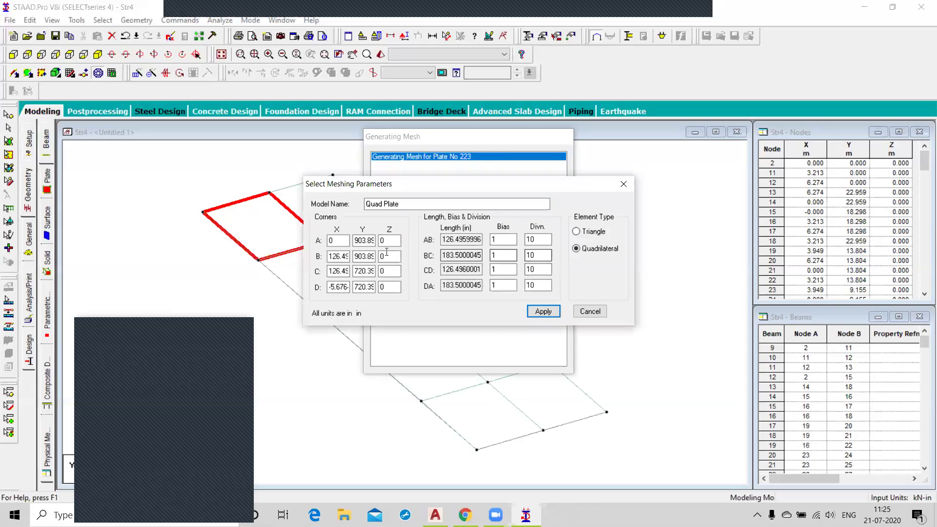
{"action": "left_click", "coordinate": [514, 272]}
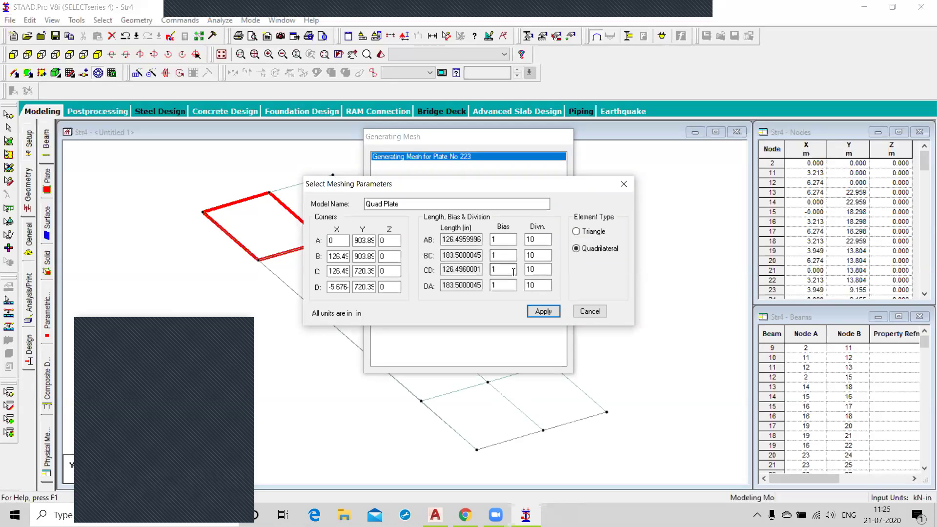
{"action": "left_click", "coordinate": [508, 239]}
{"action": "double_click", "coordinate": [509, 239]}
{"action": "type", "text": "6"}
{"action": "double_click", "coordinate": [503, 255]}
{"action": "type", "text": "6"}
{"action": "double_click", "coordinate": [503, 269]}
{"action": "type", "text": "6"}
{"action": "double_click", "coordinate": [507, 286]}
{"action": "type", "text": "6"}
{"action": "left_click", "coordinate": [548, 311]}
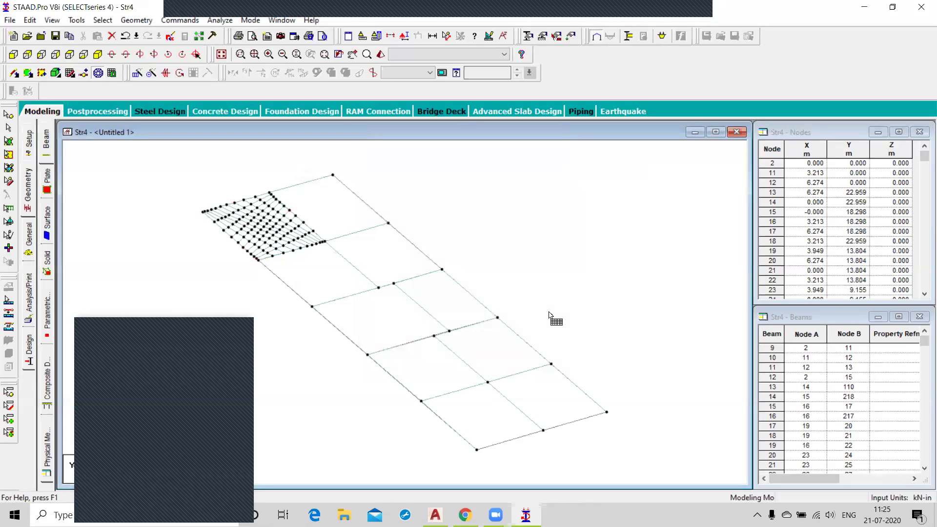
- Undo the biased mesh on the rear corner plate, then reselect that plate and choose quadrilateral meshing for it
{"action": "scroll", "coordinate": [247, 210], "scroll_direction": "up", "scroll_amount": 2}
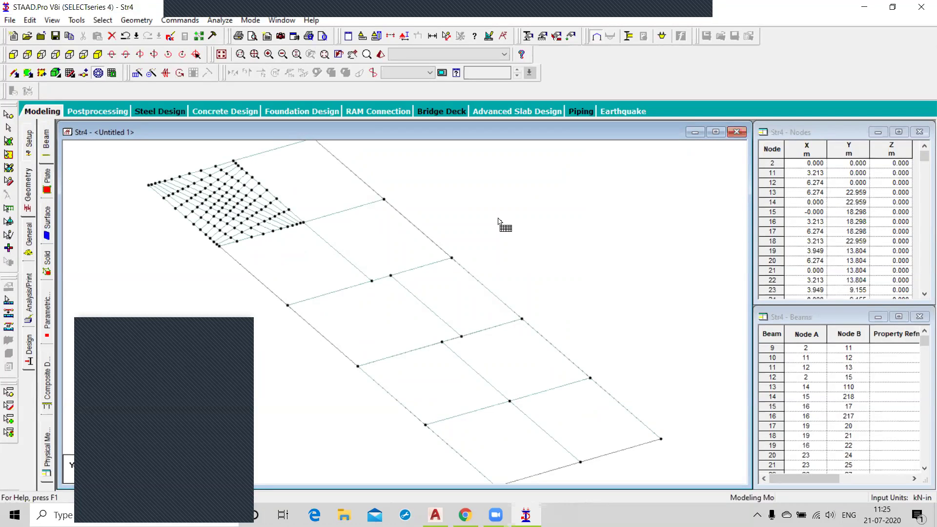
{"action": "key", "text": "ctrl+z"}
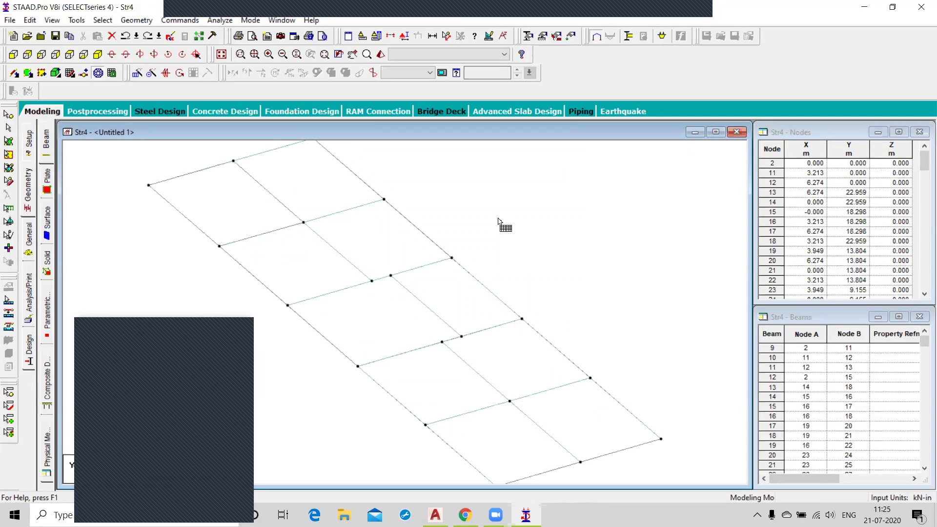
{"action": "left_click", "coordinate": [136, 20]}
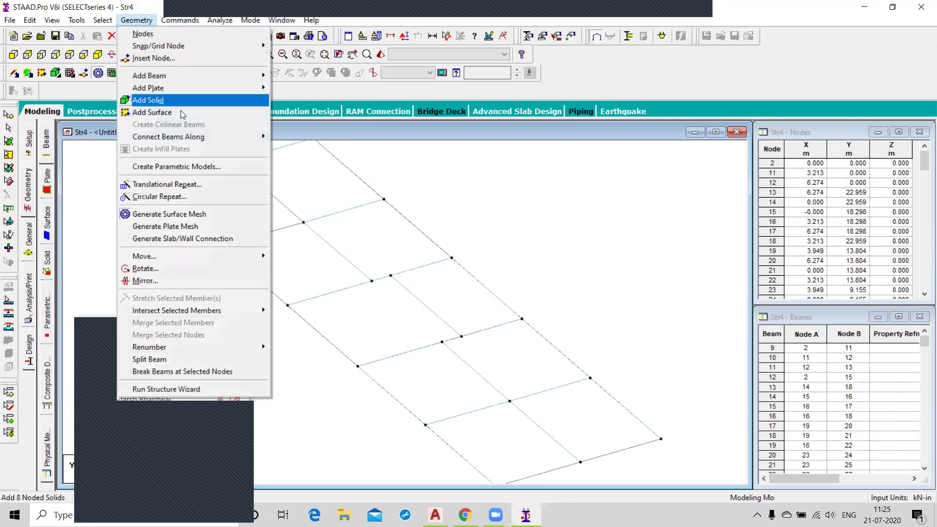
{"action": "left_click", "coordinate": [203, 226]}
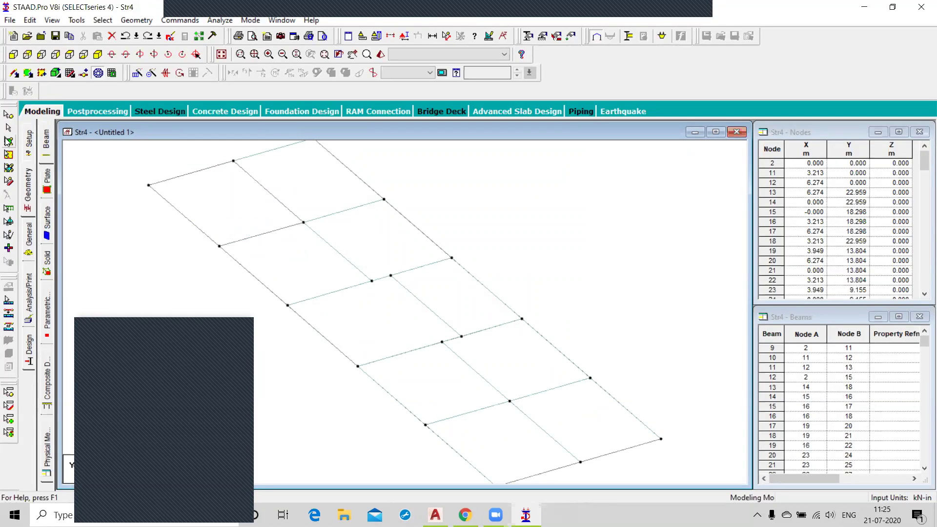
{"action": "left_click", "coordinate": [9, 142]}
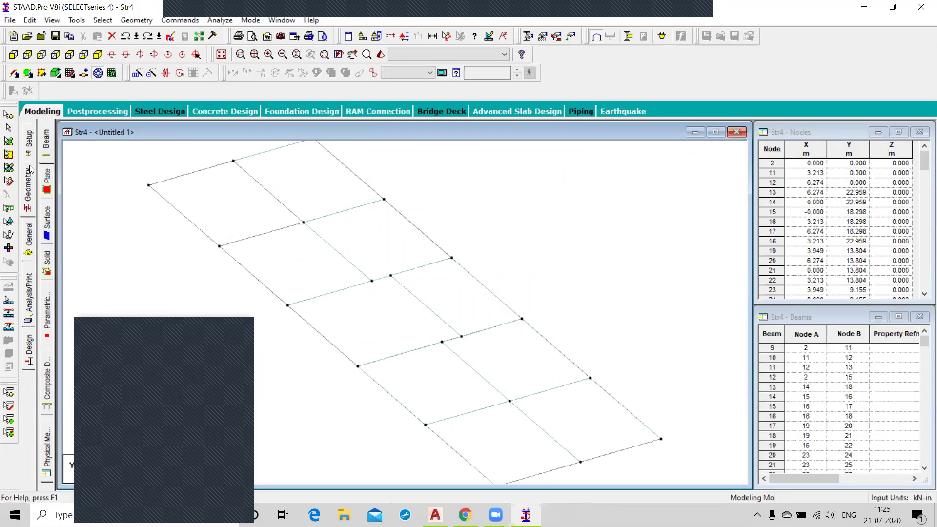
{"action": "left_click", "coordinate": [218, 216]}
{"action": "left_click", "coordinate": [137, 20]}
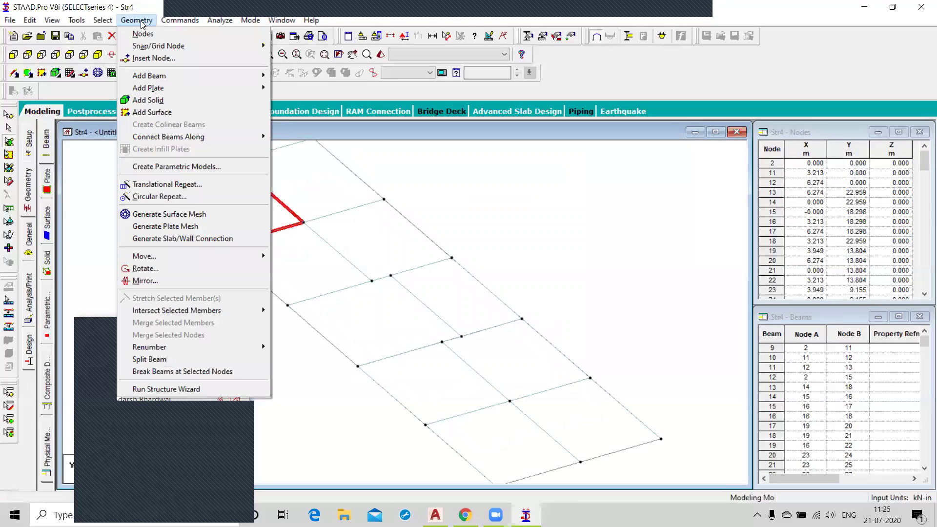
{"action": "left_click", "coordinate": [190, 226]}
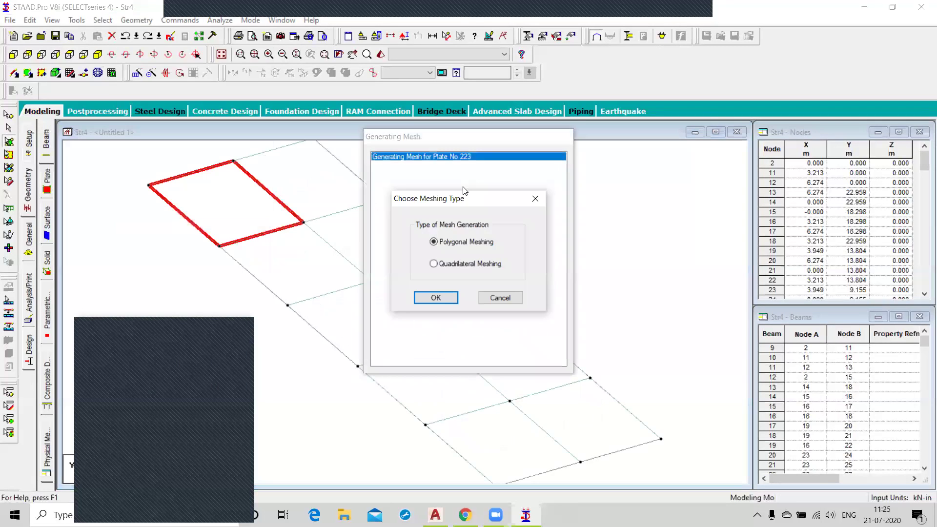
{"action": "left_click", "coordinate": [433, 263]}
{"action": "left_click", "coordinate": [436, 296]}
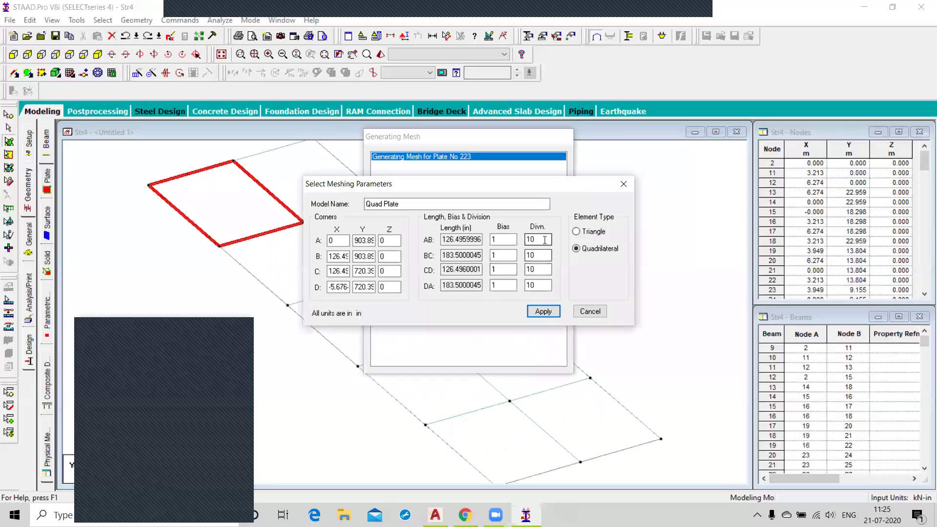
- Mesh the rear corner plate with 21 divisions along AB and CD and 30 divisions in the other direction, keeping quadrilateral elements
{"action": "left_click_drag", "start_coordinate": [536, 240], "coordinate": [515, 241]}
{"action": "type", "text": "21"}
{"action": "double_click", "coordinate": [534, 255]}
{"action": "type", "text": "2"}
{"action": "key", "text": "BackSpace"}
{"action": "left_click", "coordinate": [170, 377]}
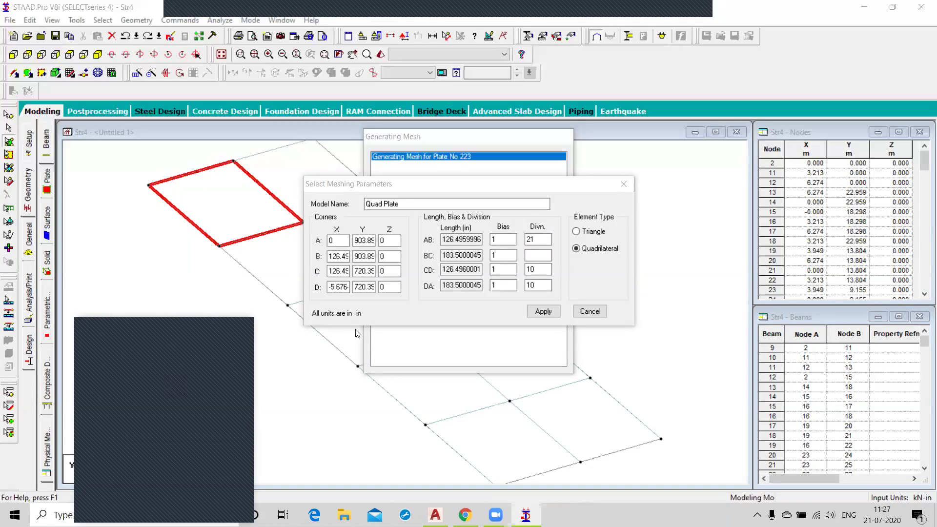
{"action": "left_click", "coordinate": [534, 256]}
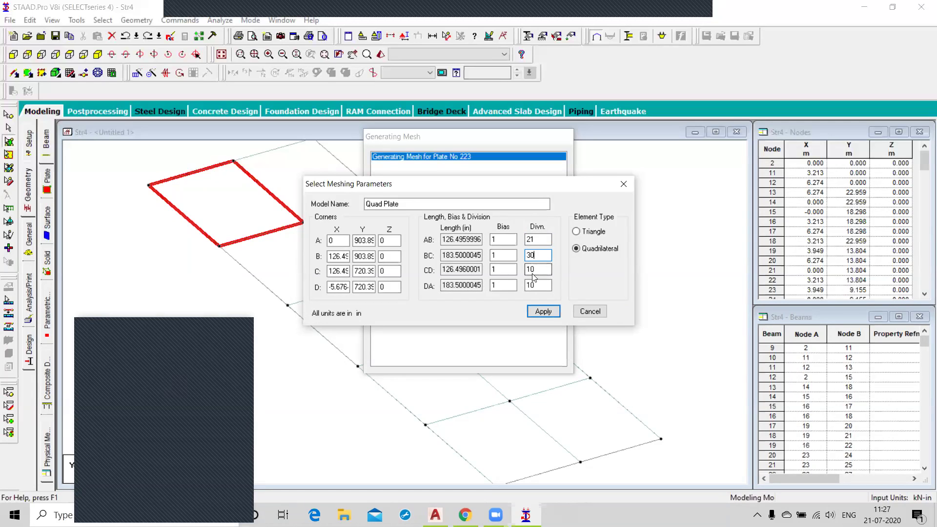
{"action": "key", "text": "Tab"}
{"action": "type", "text": "21"}
{"action": "key", "text": "Tab"}
{"action": "left_click", "coordinate": [545, 313]}
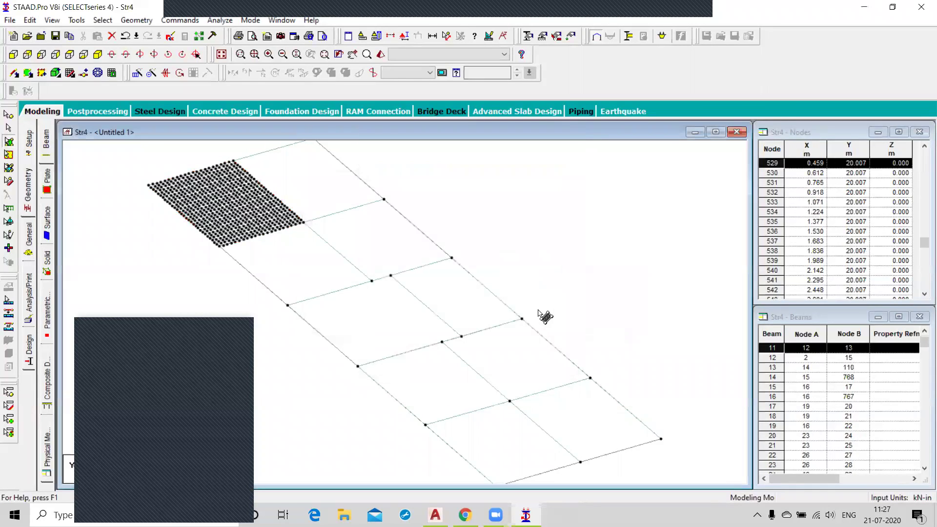
- Select the plate in the other rear bay, beside the meshed corner, and start quadrilateral meshing on it
{"action": "scroll", "coordinate": [203, 196], "scroll_direction": "up", "scroll_amount": 1}
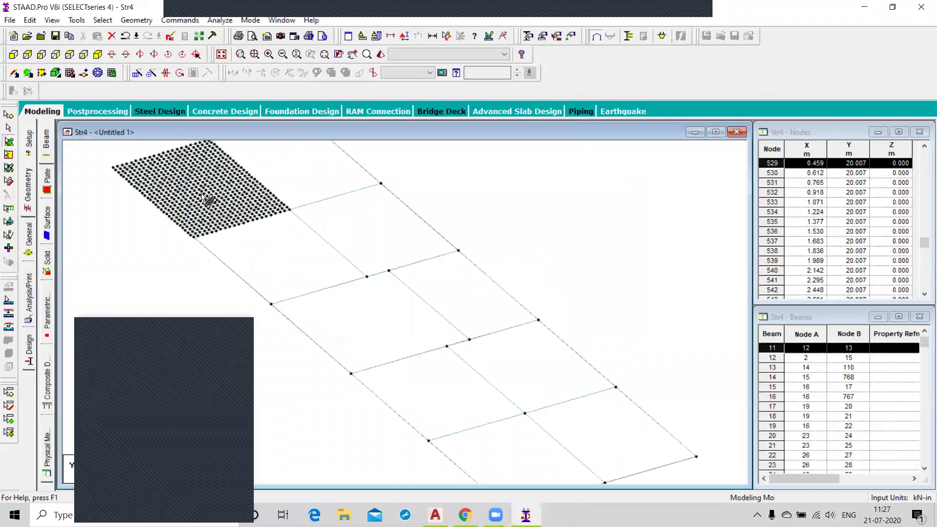
{"action": "scroll", "coordinate": [207, 199], "scroll_direction": "up", "scroll_amount": 1}
{"action": "scroll", "coordinate": [395, 234], "scroll_direction": "down", "scroll_amount": 2}
{"action": "middle_click_drag", "start_coordinate": [388, 228], "coordinate": [423, 294]}
{"action": "left_click", "coordinate": [361, 254]}
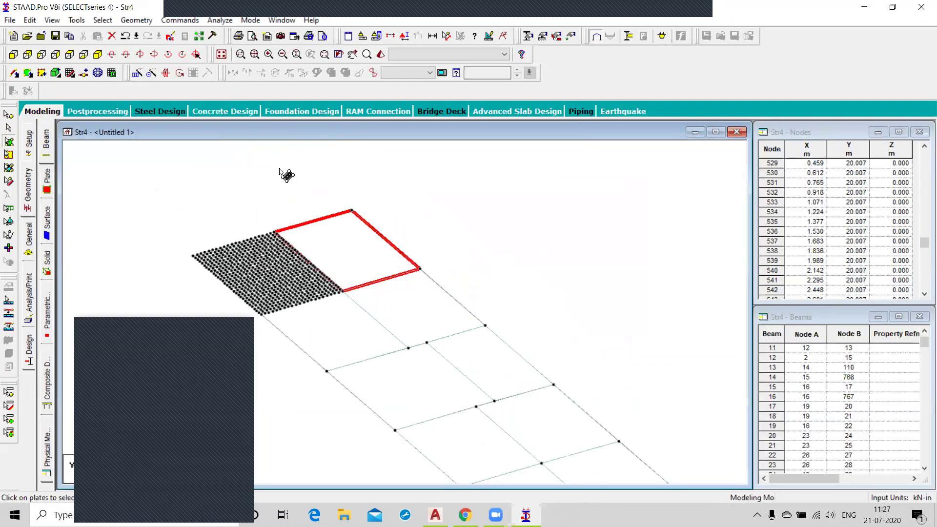
{"action": "left_click", "coordinate": [136, 21]}
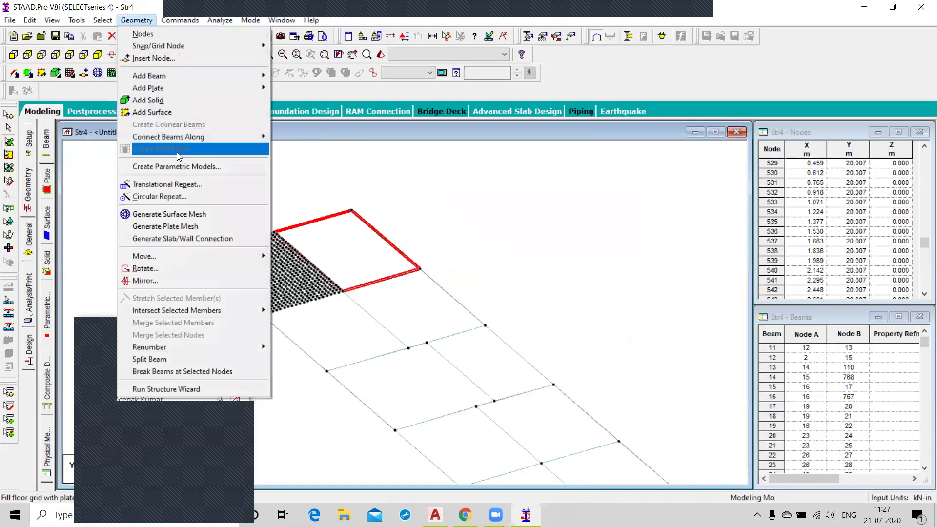
{"action": "left_click", "coordinate": [182, 227]}
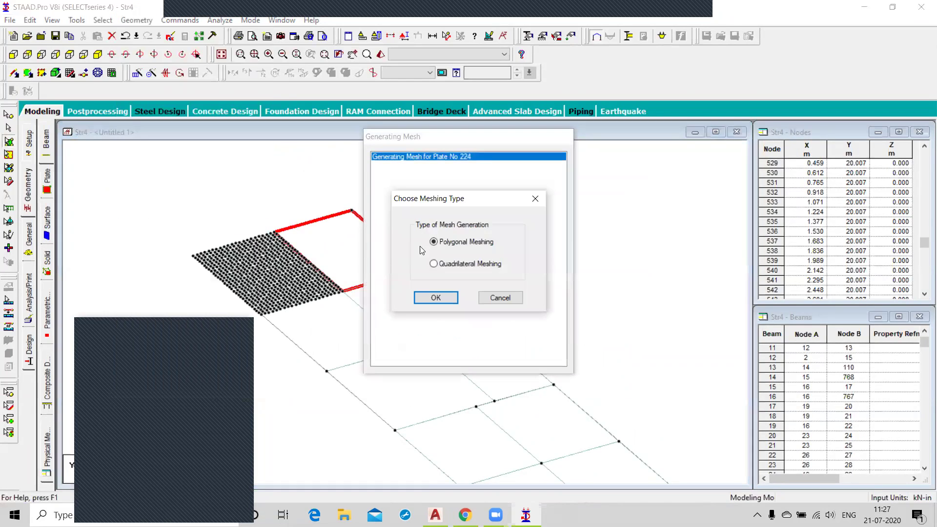
{"action": "left_click", "coordinate": [443, 298]}
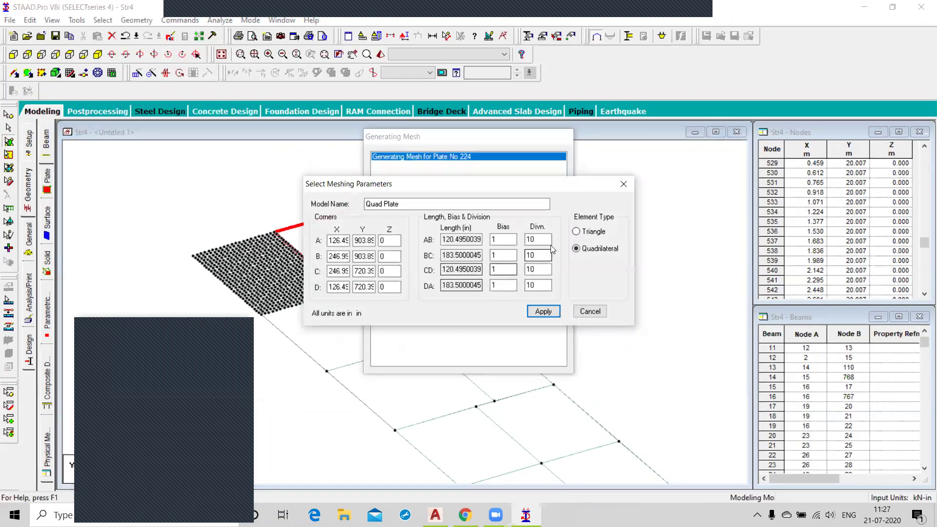
- Set 20 divisions on sides AB and CD and 30 on BC and DA, and generate the second rear bay's mesh
{"action": "left_click_drag", "start_coordinate": [546, 240], "coordinate": [522, 244]}
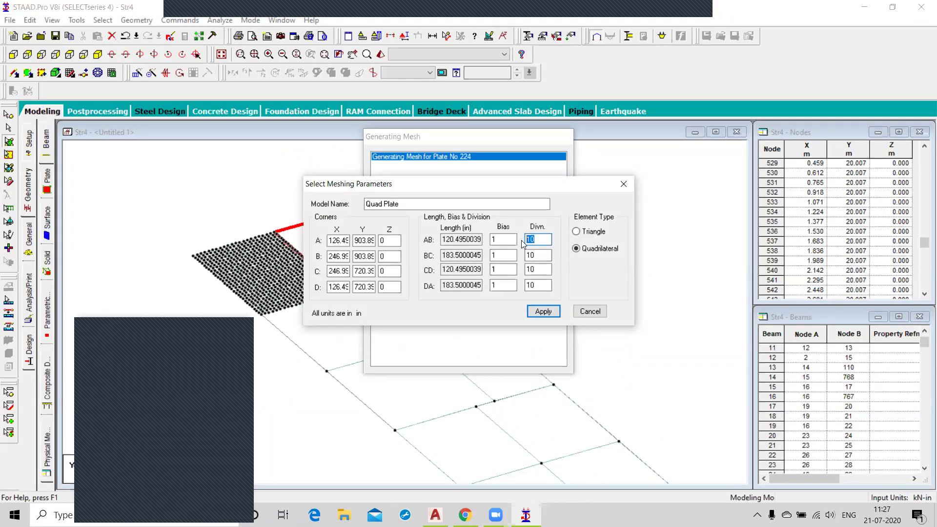
{"action": "type", "text": "20"}
{"action": "left_click_drag", "start_coordinate": [545, 256], "coordinate": [508, 251]}
{"action": "type", "text": "30"}
{"action": "key", "text": "Tab"}
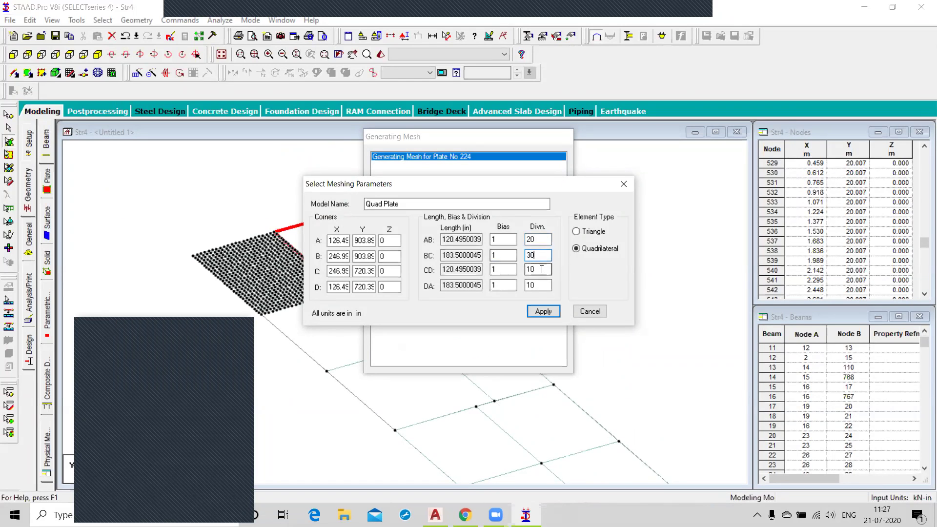
{"action": "type", "text": "20"}
{"action": "key", "text": "Tab"}
{"action": "type", "text": "30"}
{"action": "left_click", "coordinate": [544, 311]}
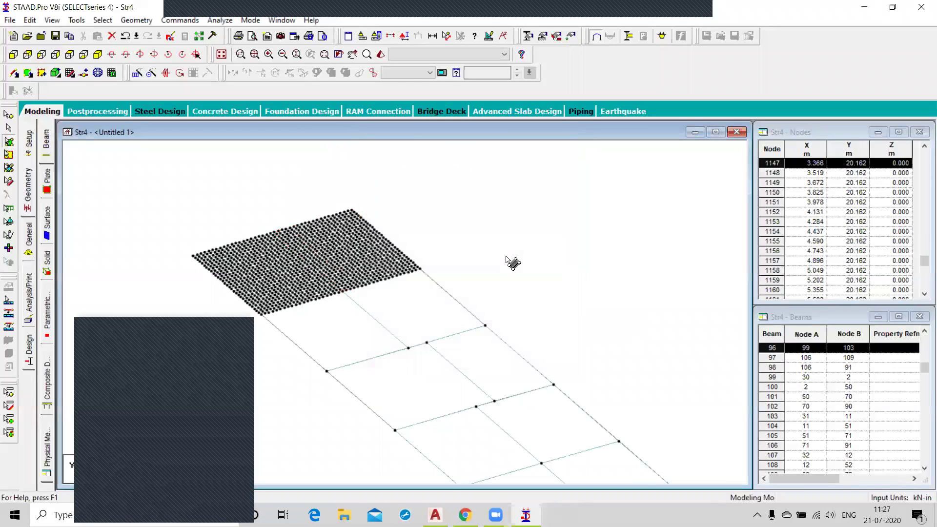
- Select the second-row plate in front of the first meshed corner bay and start quadrilateral meshing on it
{"action": "left_click", "coordinate": [343, 326]}
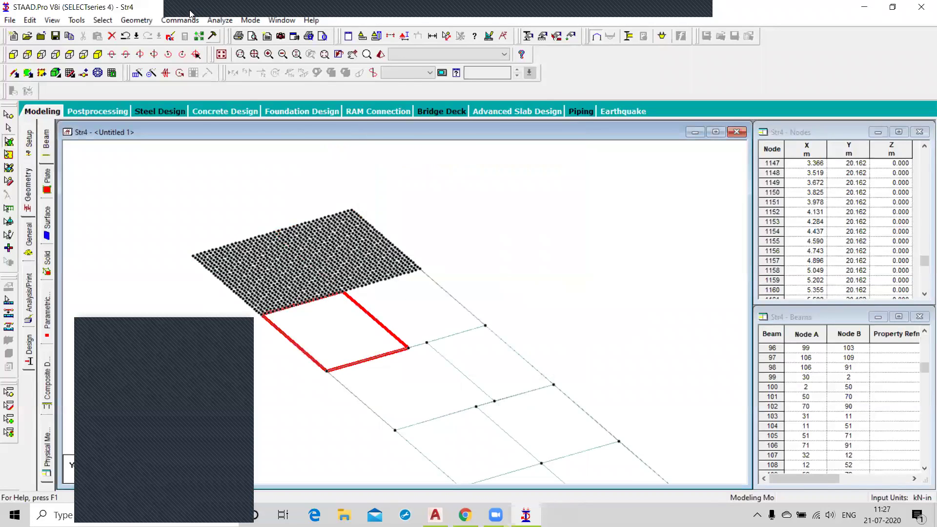
{"action": "left_click", "coordinate": [136, 20]}
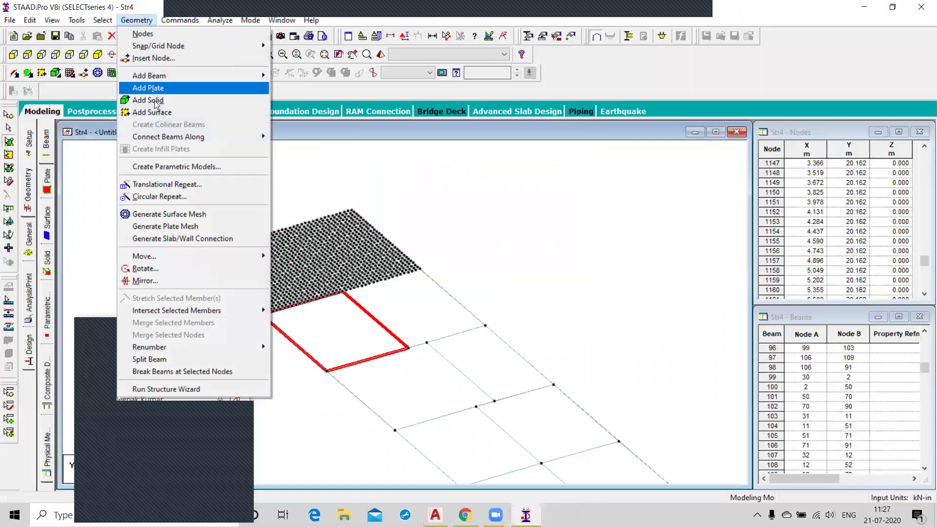
{"action": "left_click", "coordinate": [179, 231]}
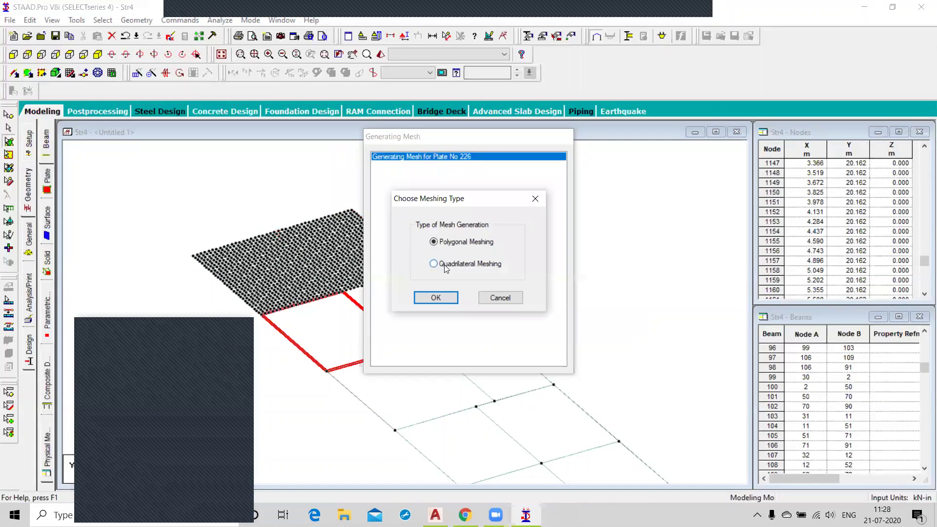
{"action": "left_click", "coordinate": [436, 297]}
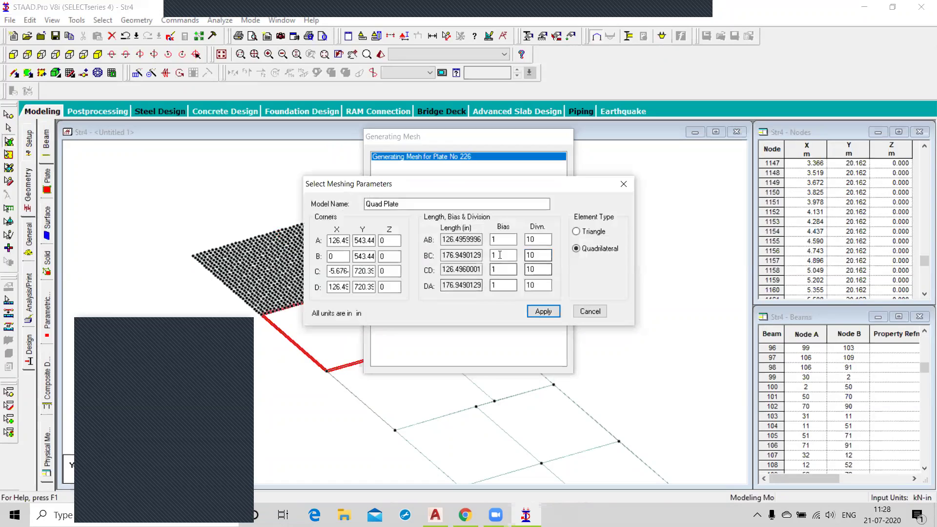
- Mesh this second-row plate with 21 divisions along AB and CD and 29 divisions in the other direction
{"action": "double_click", "coordinate": [530, 241]}
{"action": "type", "text": "21"}
{"action": "key", "text": "Tab"}
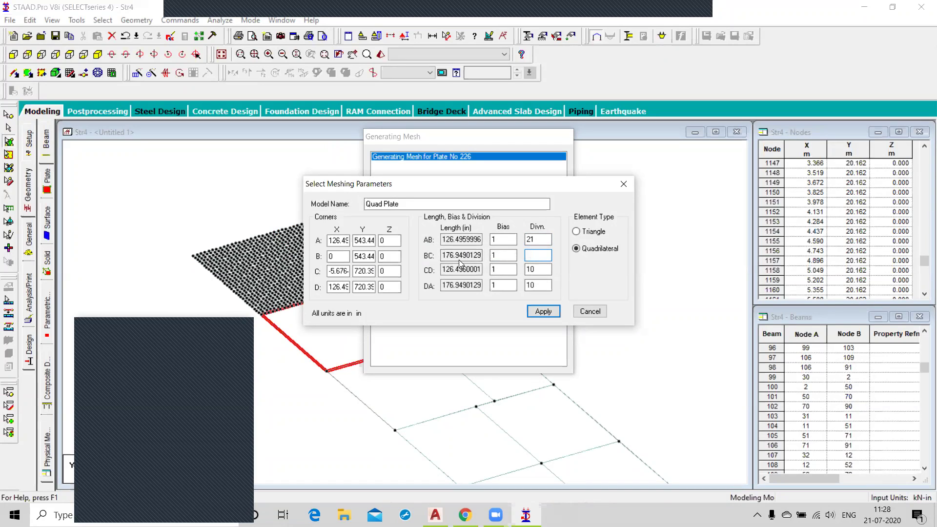
{"action": "type", "text": "29"}
{"action": "key", "text": "Tab"}
{"action": "type", "text": "21"}
{"action": "key", "text": "Tab"}
{"action": "left_click", "coordinate": [542, 311]}
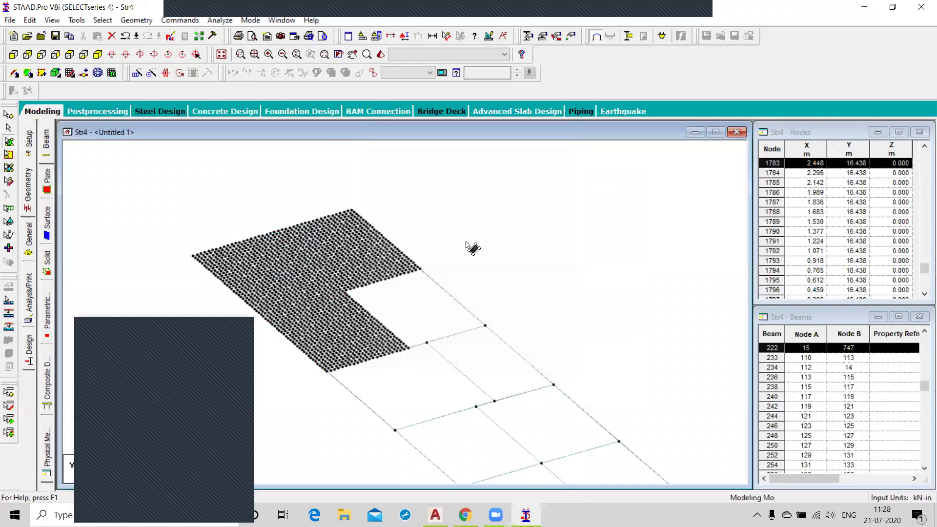
- Choose quadrilateral meshing for the plate in the remaining second-row bay
{"action": "left_click", "coordinate": [137, 20]}
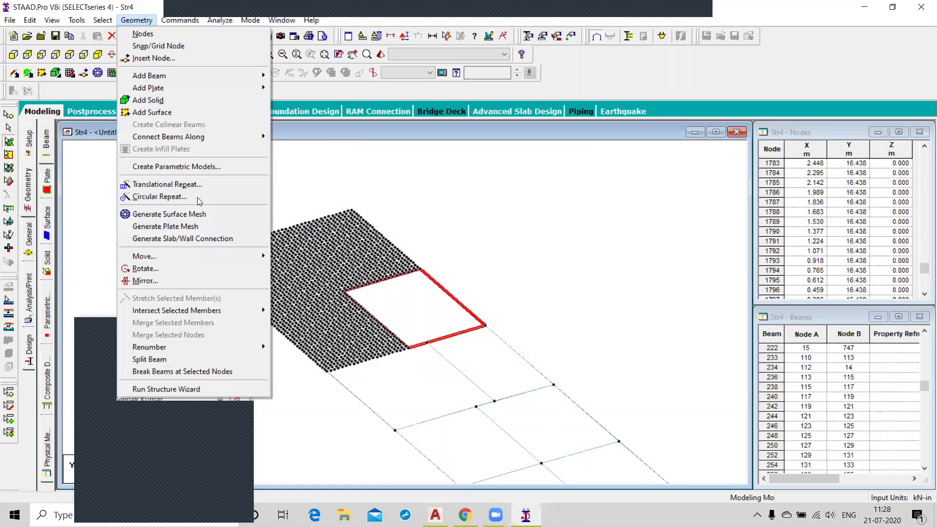
{"action": "left_click", "coordinate": [189, 227]}
{"action": "left_click", "coordinate": [434, 263]}
{"action": "left_click", "coordinate": [436, 298]}
- Set 29 divisions on sides AB and CD and 20 on BC and DA, and generate the mesh of the remaining second-row plate
{"action": "double_click", "coordinate": [544, 240]}
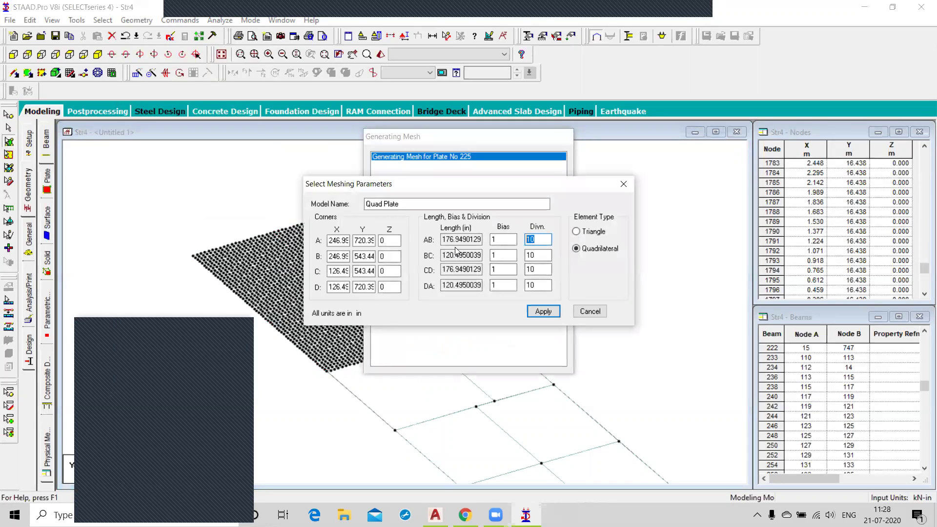
{"action": "type", "text": "29"}
{"action": "key", "text": "Tab"}
{"action": "type", "text": "20"}
{"action": "key", "text": "Tab"}
{"action": "type", "text": "29"}
{"action": "key", "text": "Tab"}
{"action": "type", "text": "20"}
{"action": "left_click", "coordinate": [543, 311]}
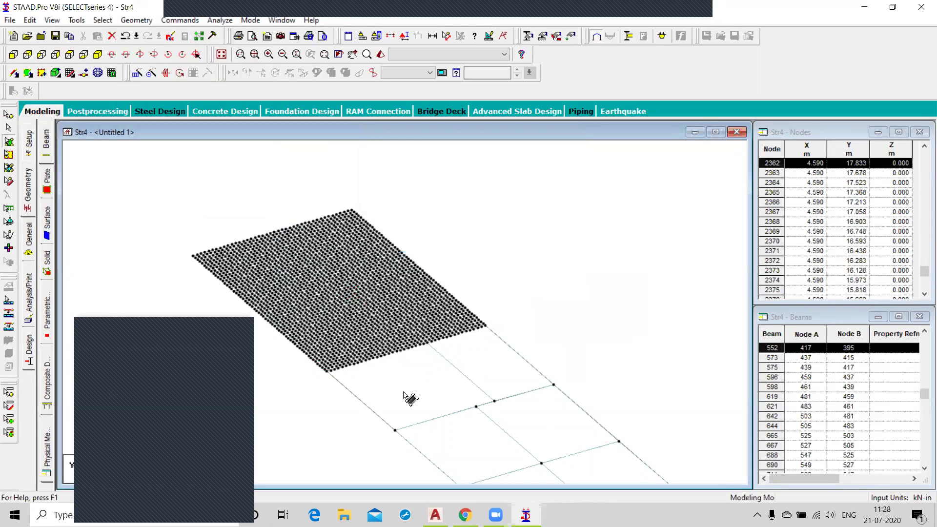
- Choose quadrilateral meshing for the wider plate in the third row of bays
{"action": "left_click", "coordinate": [136, 20]}
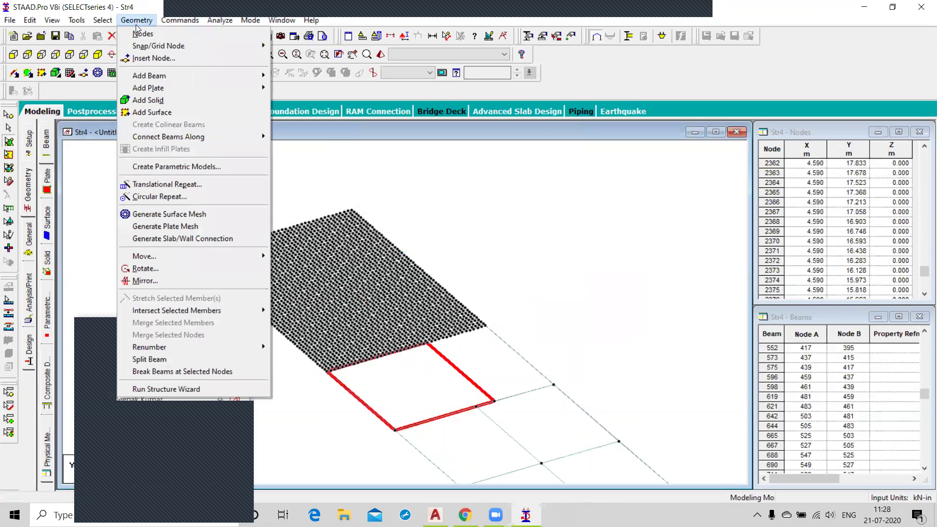
{"action": "left_click", "coordinate": [166, 227]}
{"action": "left_click", "coordinate": [445, 265]}
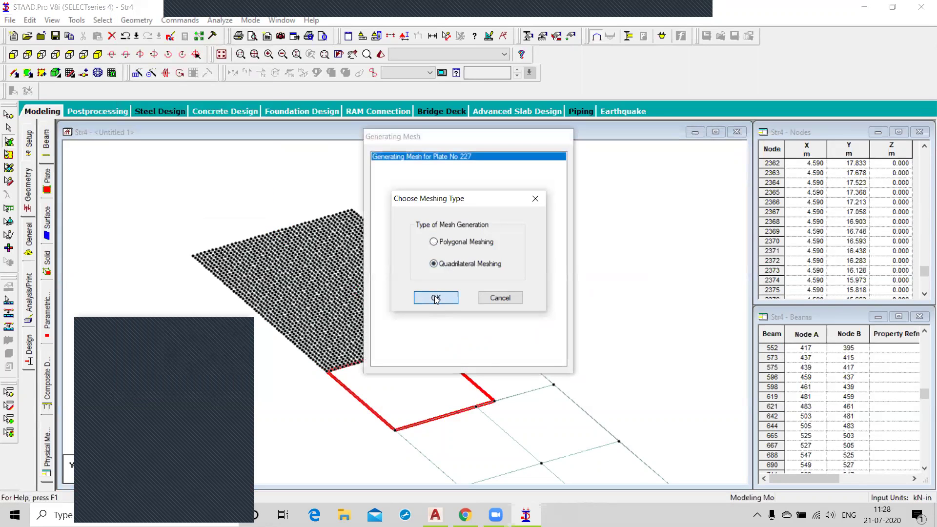
{"action": "left_click", "coordinate": [436, 298]}
- Set 26 divisions on sides AB and CD and 30 on BC and DA, and generate the wider third-row plate's mesh
{"action": "double_click", "coordinate": [534, 239]}
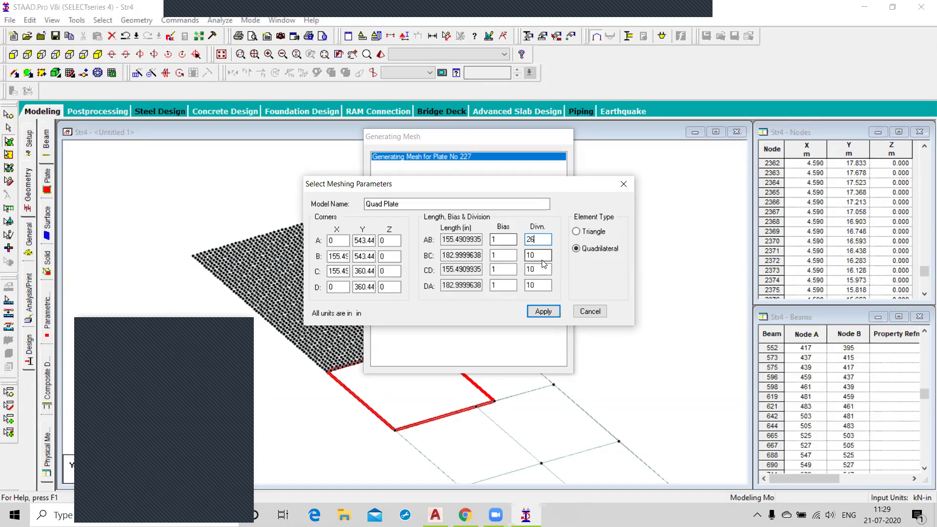
{"action": "key", "text": "Tab"}
{"action": "type", "text": "30"}
{"action": "key", "text": "Tab"}
{"action": "key", "text": "Tab"}
{"action": "type", "text": "26"}
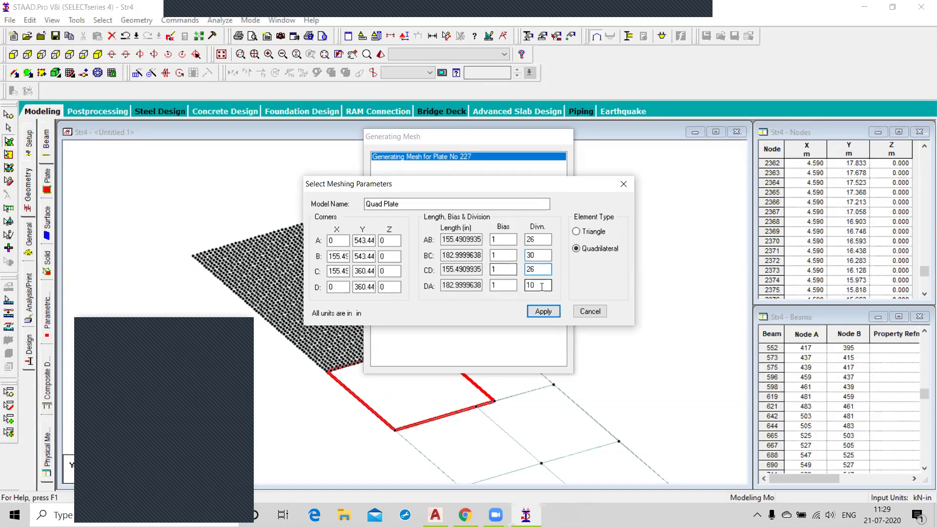
{"action": "key", "text": "Tab"}
{"action": "key", "text": "Tab"}
{"action": "type", "text": "30"}
{"action": "left_click", "coordinate": [556, 310]}
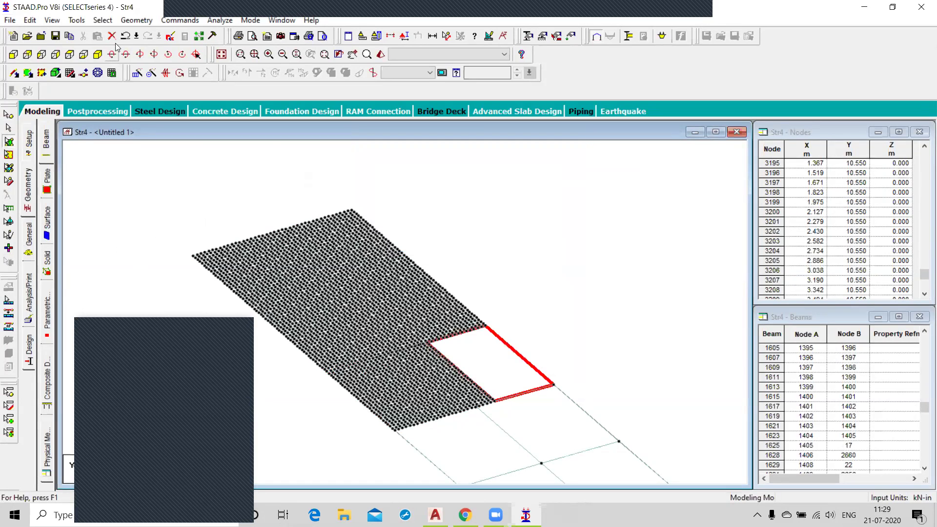
- Choose quadrilateral meshing for the wider plate in the fourth row of bays
{"action": "left_click", "coordinate": [137, 20]}
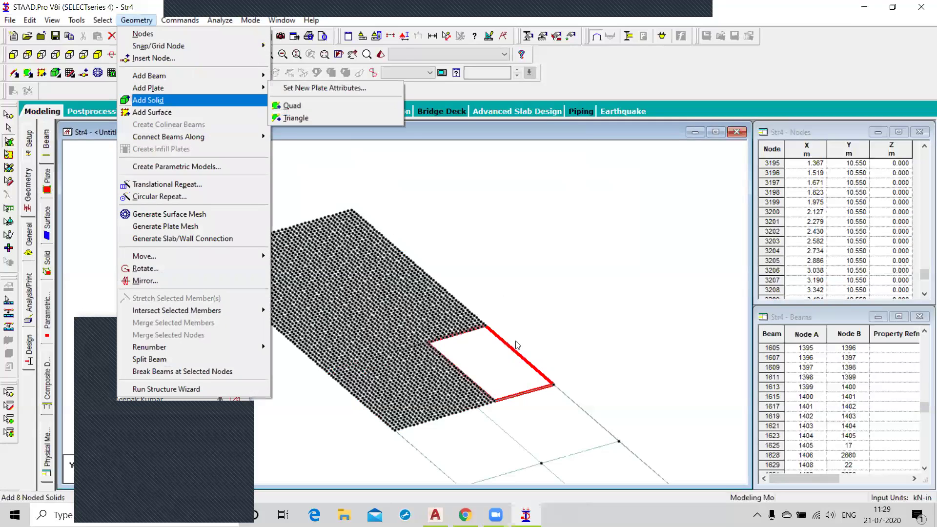
{"action": "left_click", "coordinate": [545, 296]}
{"action": "left_click", "coordinate": [478, 462]}
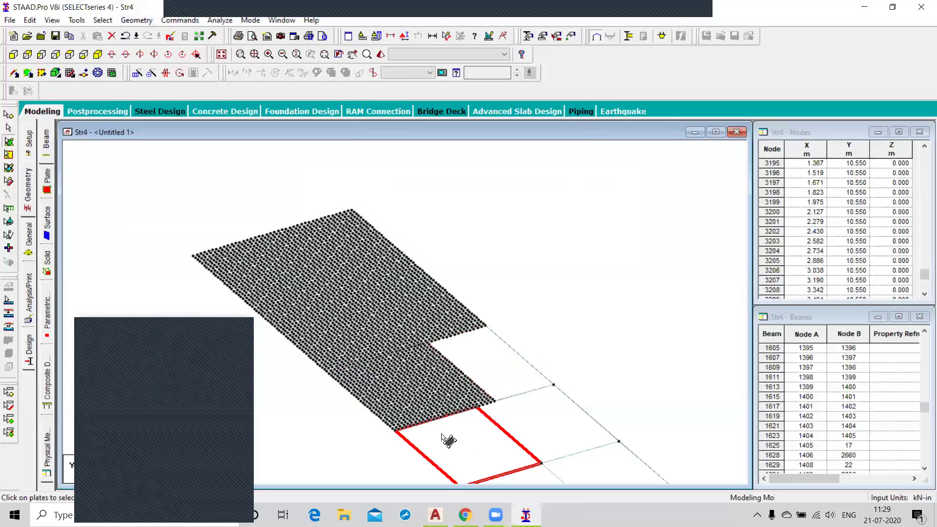
{"action": "left_click", "coordinate": [136, 21]}
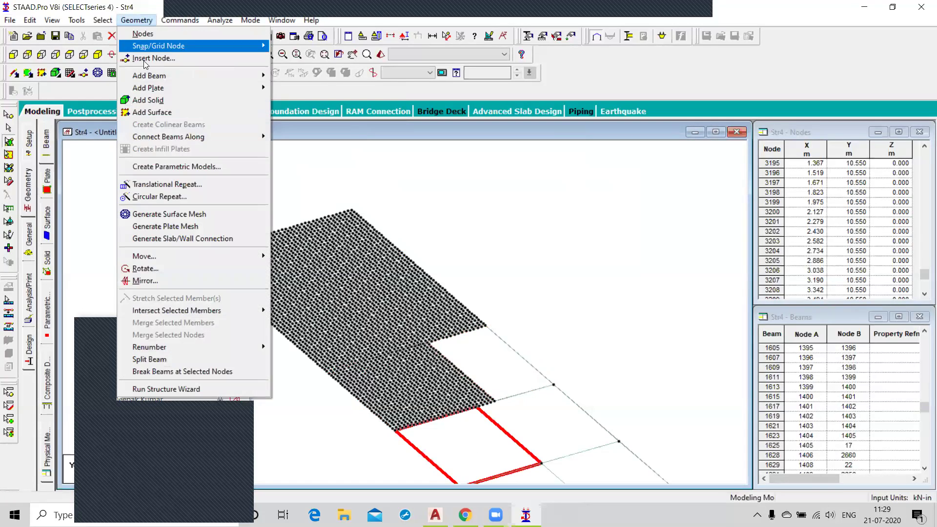
{"action": "left_click", "coordinate": [157, 227]}
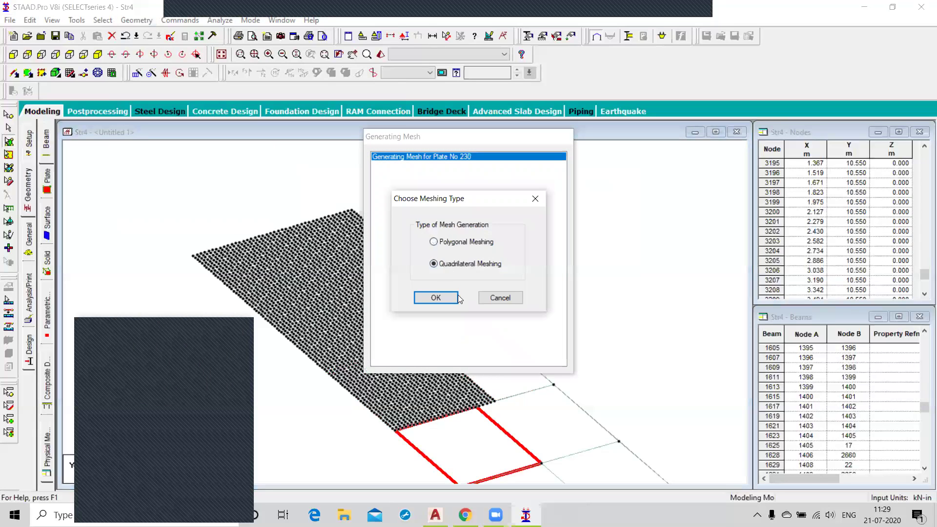
{"action": "left_click", "coordinate": [436, 298]}
- Set 21 divisions on sides AB and CD and 29 on BC and DA, and generate the wider fourth-row plate's mesh
{"action": "double_click", "coordinate": [538, 240]}
{"action": "type", "text": "21"}
{"action": "key", "text": "Tab"}
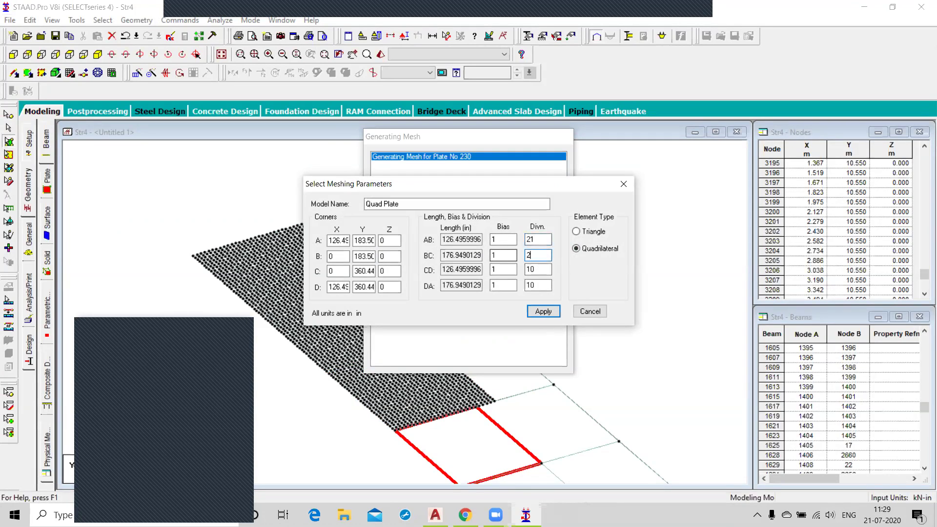
{"action": "key", "text": "Tab"}
{"action": "type", "text": "21"}
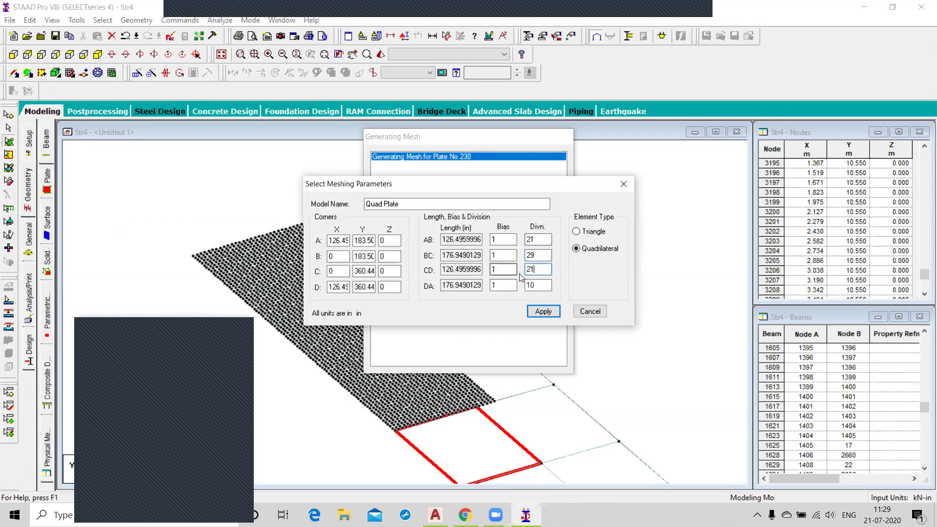
{"action": "key", "text": "Tab"}
{"action": "type", "text": "29"}
{"action": "left_click", "coordinate": [543, 311]}
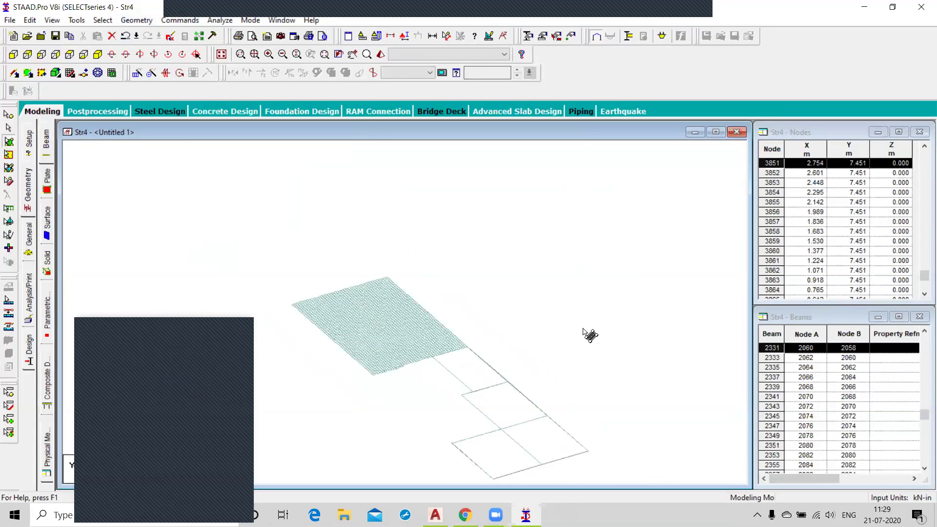
- Choose quadrilateral meshing for the narrower plate in the fourth row of bays
{"action": "left_click", "coordinate": [534, 411]}
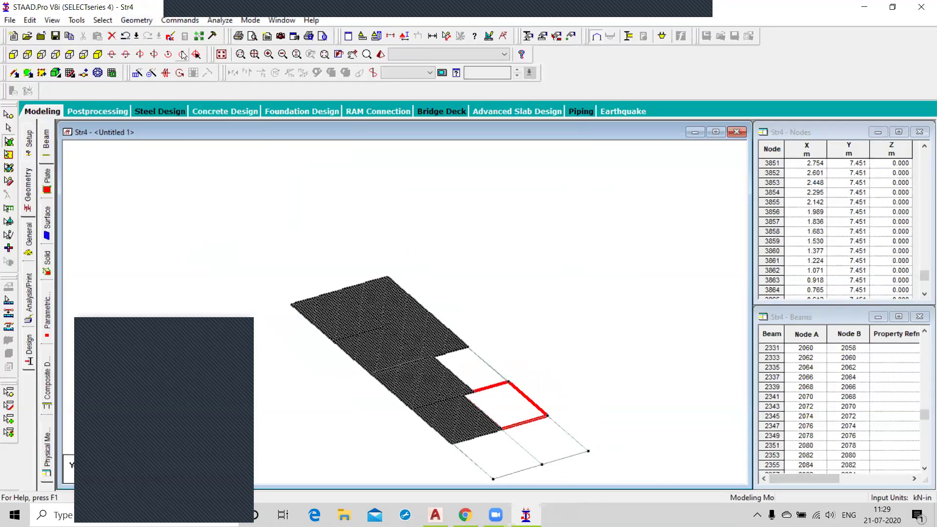
{"action": "left_click", "coordinate": [137, 20]}
{"action": "left_click", "coordinate": [196, 227]}
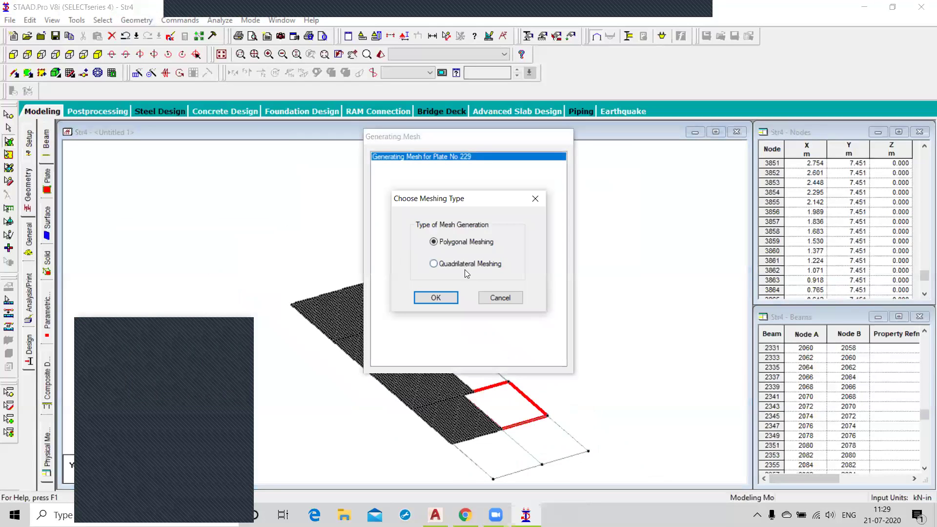
{"action": "left_click", "coordinate": [443, 297]}
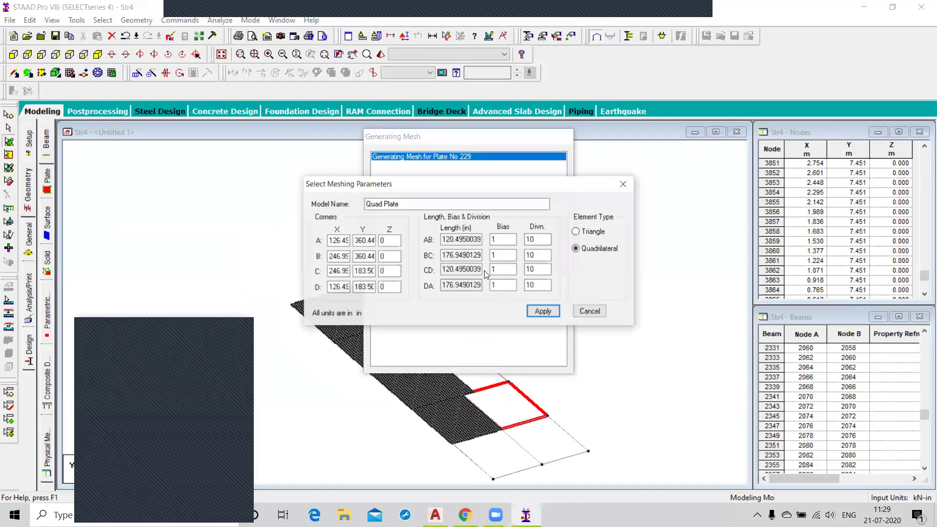
- Set 20 divisions on sides AB and CD and 29 on BC and DA, and generate the narrower fourth-row plate's mesh
{"action": "type", "text": "20"}
{"action": "key", "text": "Tab"}
{"action": "type", "text": "29"}
{"action": "key", "text": "Tab"}
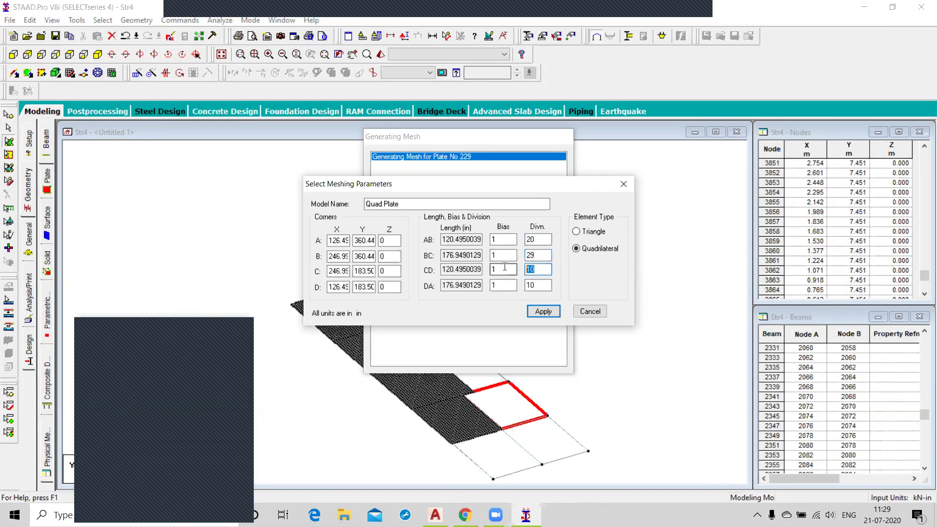
{"action": "key", "text": "Tab"}
{"action": "type", "text": "2"}
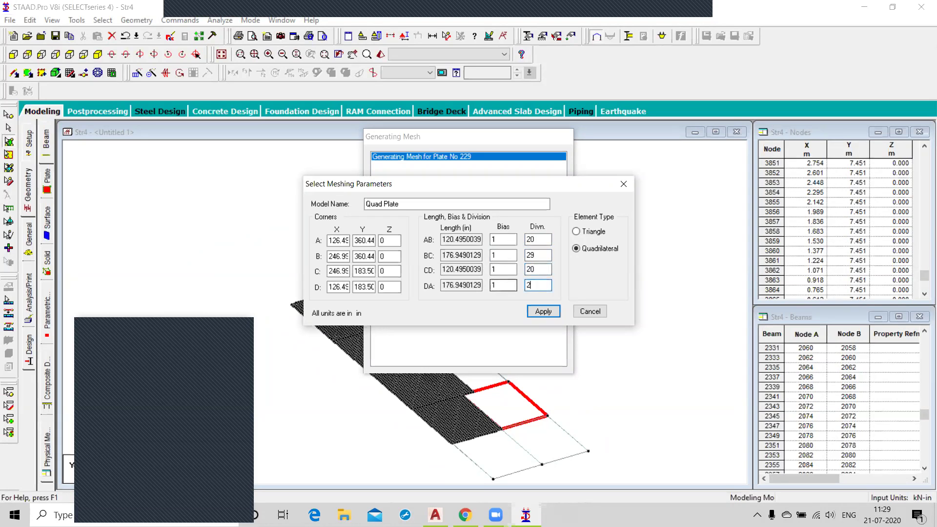
{"action": "type", "text": "9"}
{"action": "left_click", "coordinate": [543, 312]}
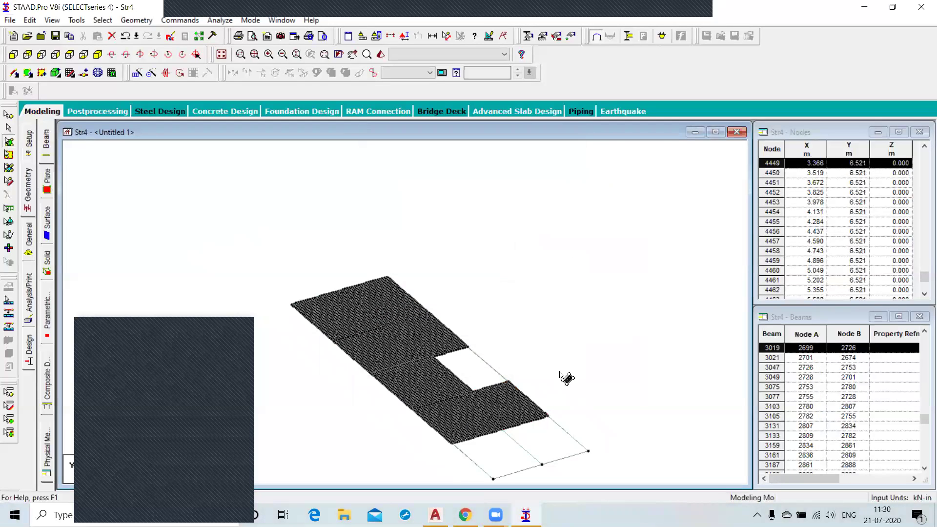
- Choose quadrilateral meshing for the wider plate in the last row of bays
{"action": "left_click", "coordinate": [499, 455]}
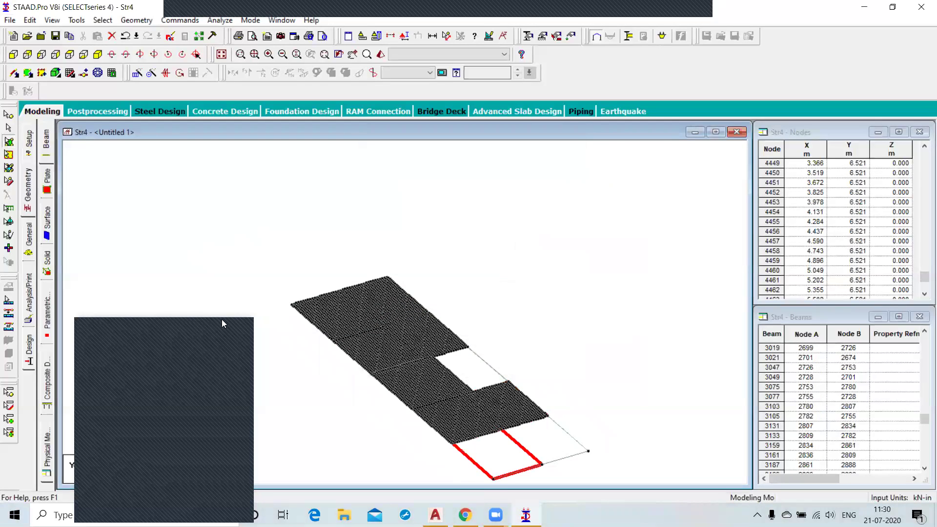
{"action": "left_click", "coordinate": [137, 20]}
{"action": "left_click", "coordinate": [165, 226]}
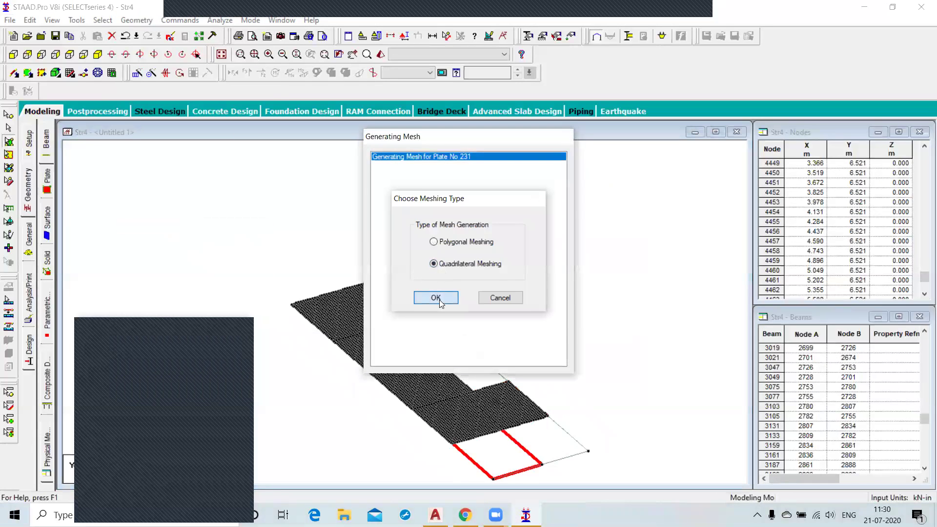
{"action": "left_click", "coordinate": [436, 297]}
- Set 21 divisions on sides AB and CD and 31 on BC, and generate the wider last-row plate's mesh
{"action": "double_click", "coordinate": [545, 239]}
{"action": "type", "text": "21"}
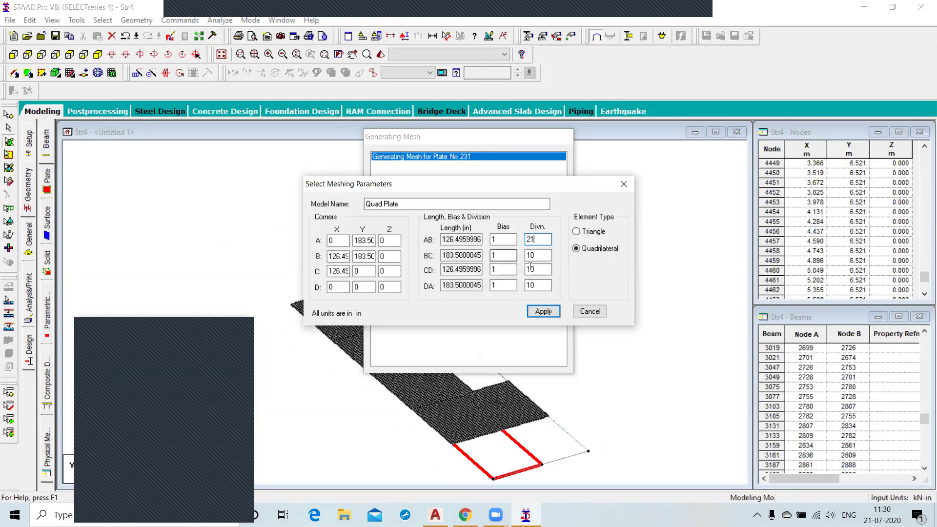
{"action": "left_click_drag", "start_coordinate": [539, 257], "coordinate": [493, 282]}
{"action": "type", "text": "31"}
{"action": "type", "text": "21"}
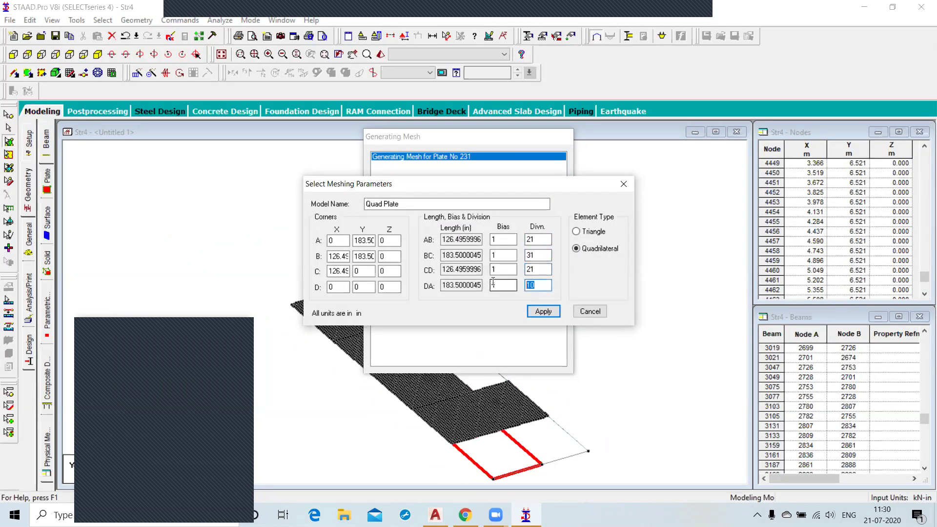
{"action": "left_click", "coordinate": [544, 312]}
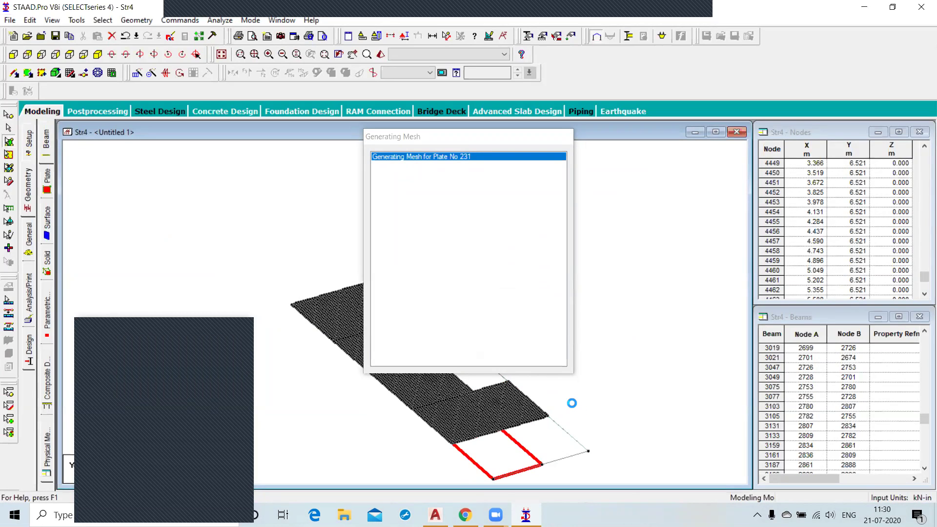
- Choose quadrilateral meshing for the narrower plate in the last row of bays
{"action": "left_click", "coordinate": [559, 445]}
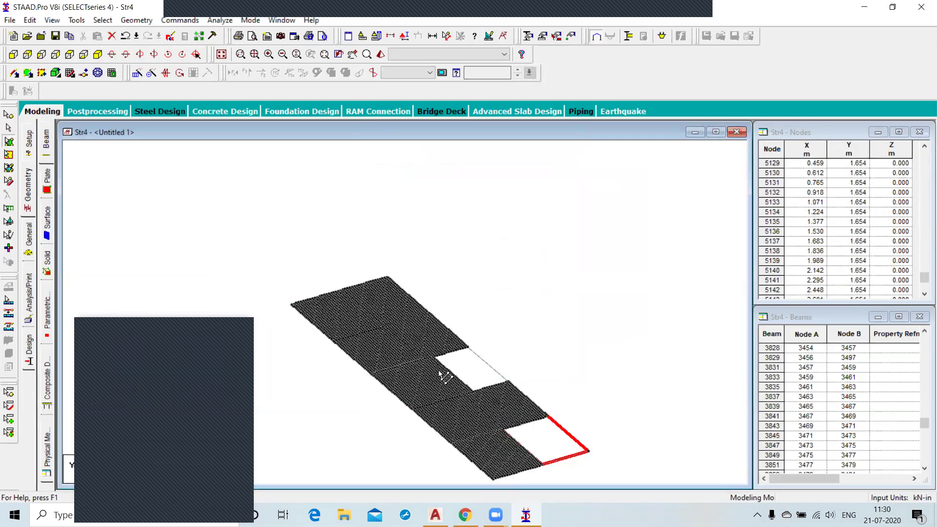
{"action": "left_click", "coordinate": [137, 20]}
{"action": "left_click", "coordinate": [187, 227]}
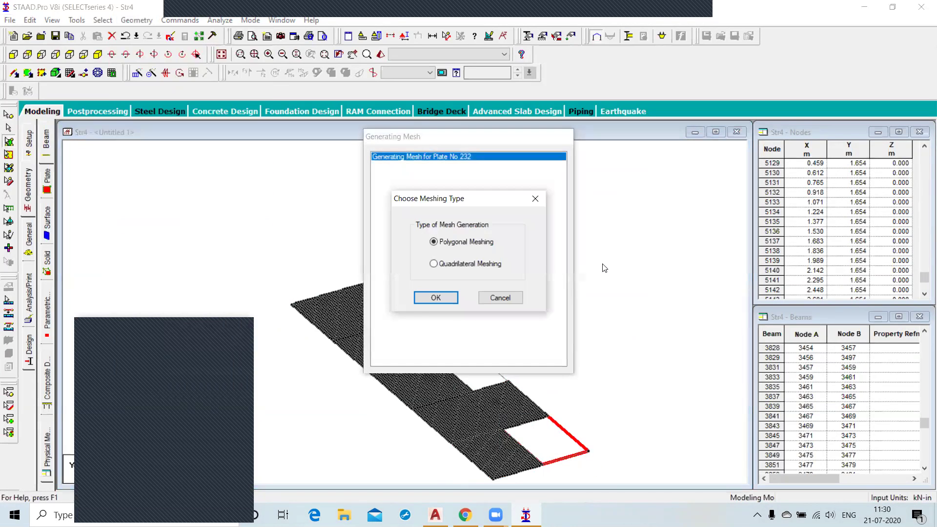
{"action": "left_click", "coordinate": [434, 299]}
- Set 20 divisions on sides AB and CD and 30 on BC and DA, and generate the narrower last-row plate's mesh
{"action": "type", "text": "20"}
{"action": "key", "text": "Tab"}
{"action": "key", "text": "Tab"}
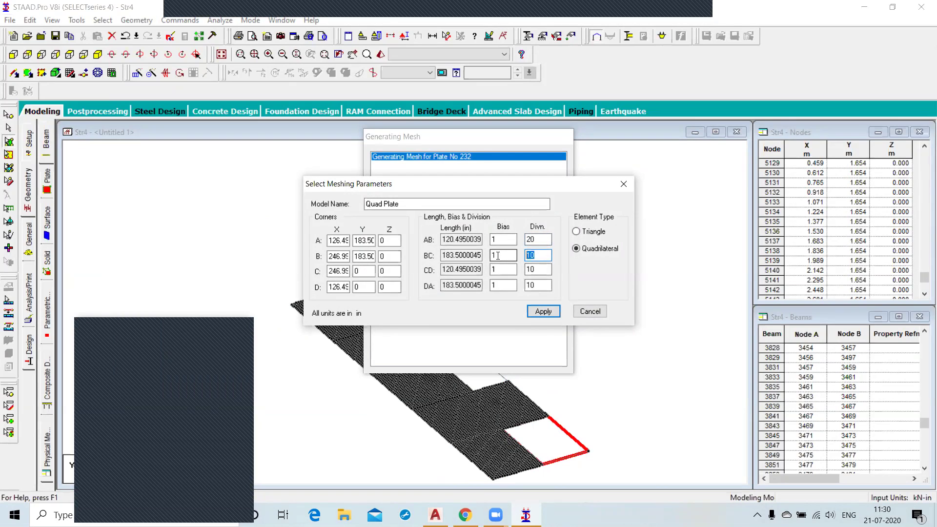
{"action": "type", "text": "30"}
{"action": "key", "text": "Tab"}
{"action": "key", "text": "Tab"}
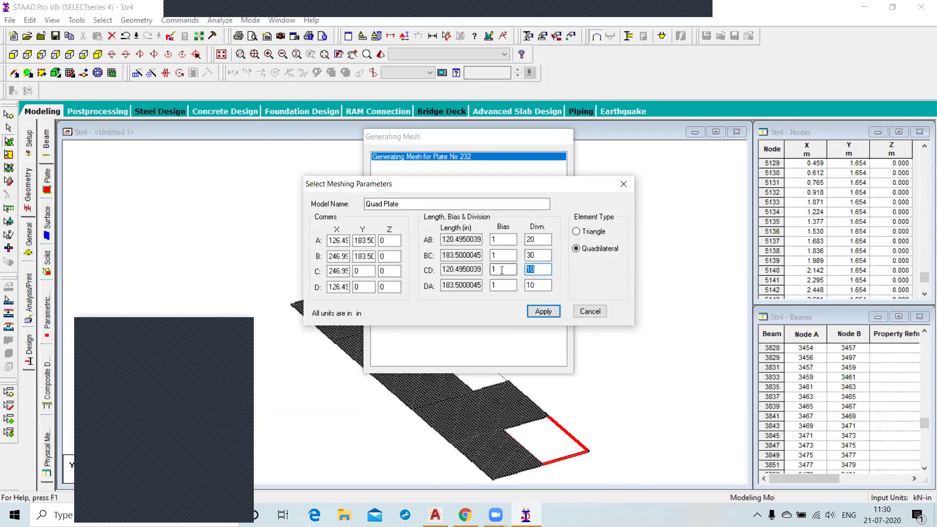
{"action": "type", "text": "20"}
{"action": "key", "text": "Tab"}
{"action": "key", "text": "Tab"}
{"action": "type", "text": "30"}
{"action": "left_click", "coordinate": [543, 311]}
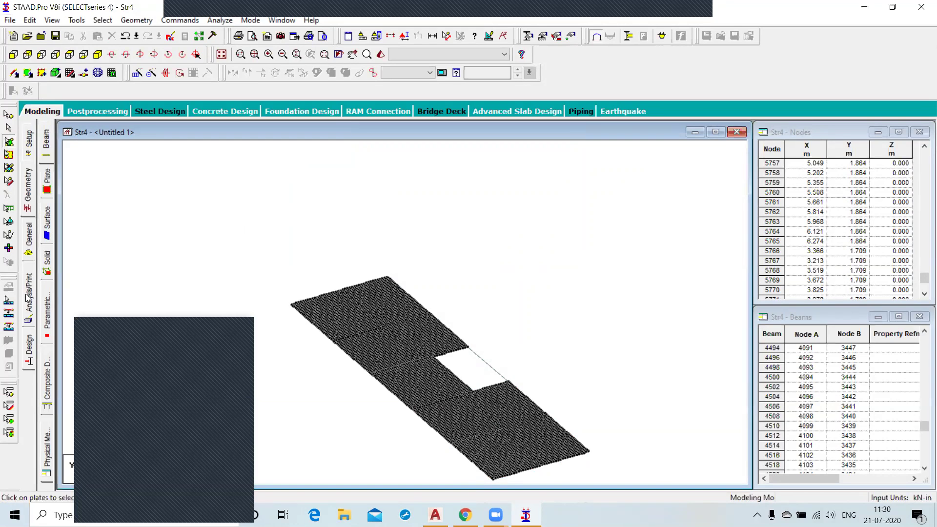
- Open the section property definitions and display the whole structure instead of only the slab level
{"action": "left_click", "coordinate": [28, 252]}
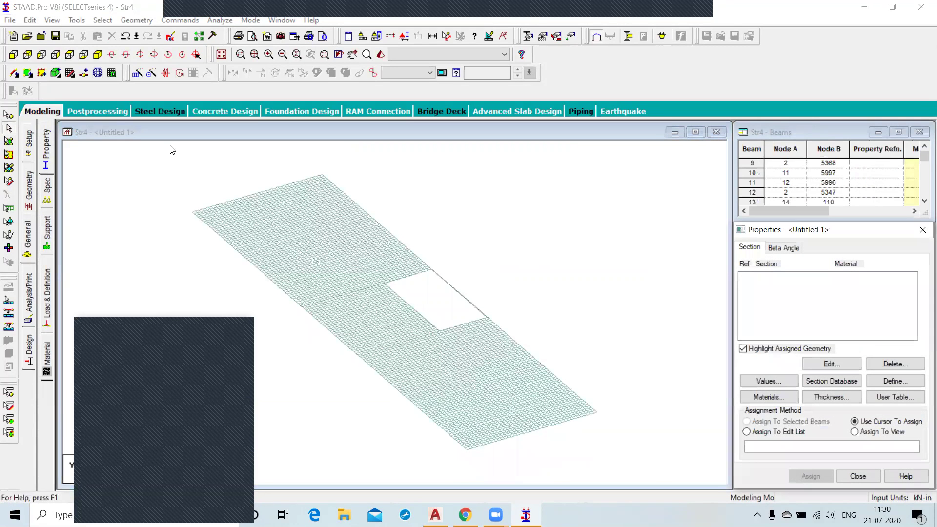
{"action": "left_click", "coordinate": [52, 21]}
{"action": "mouse_move", "coordinate": [87, 182]}
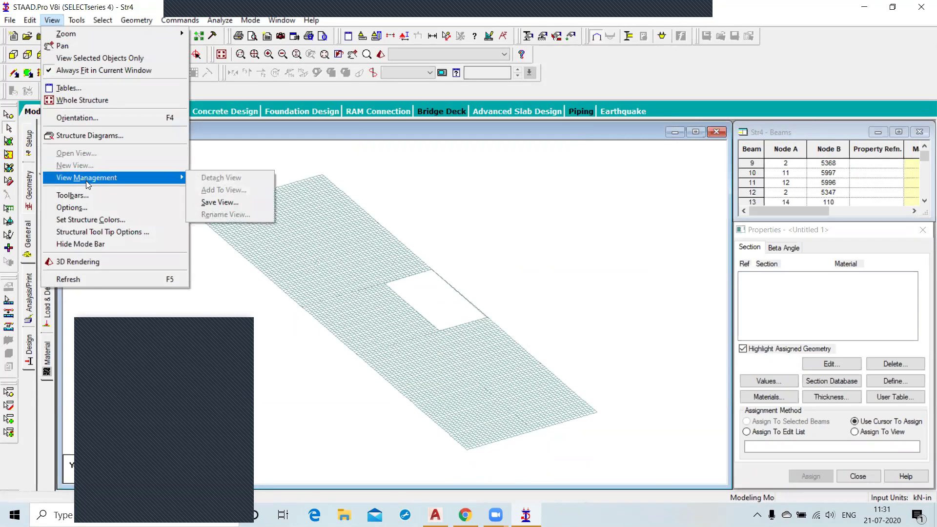
{"action": "left_click", "coordinate": [82, 100]}
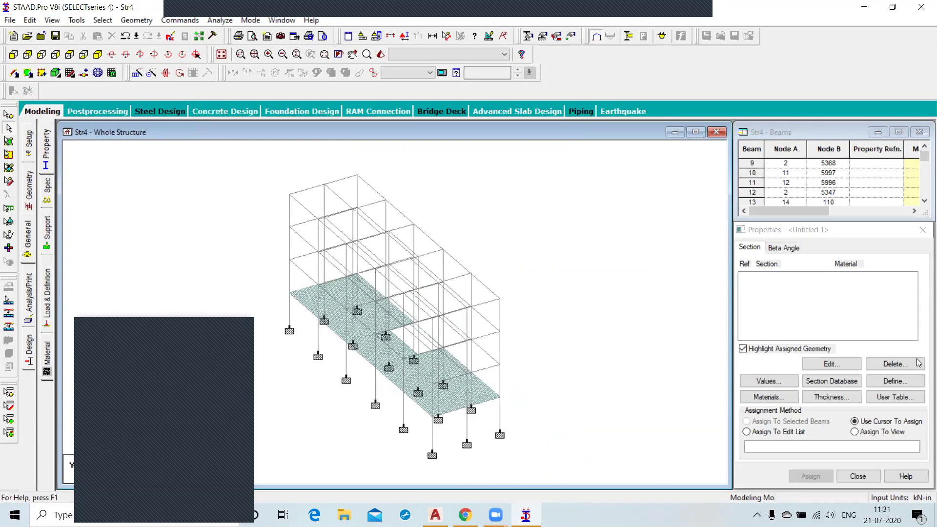
- Add a rectangular concrete section with YD 9 in and ZD 14 in
{"action": "left_click", "coordinate": [893, 382]}
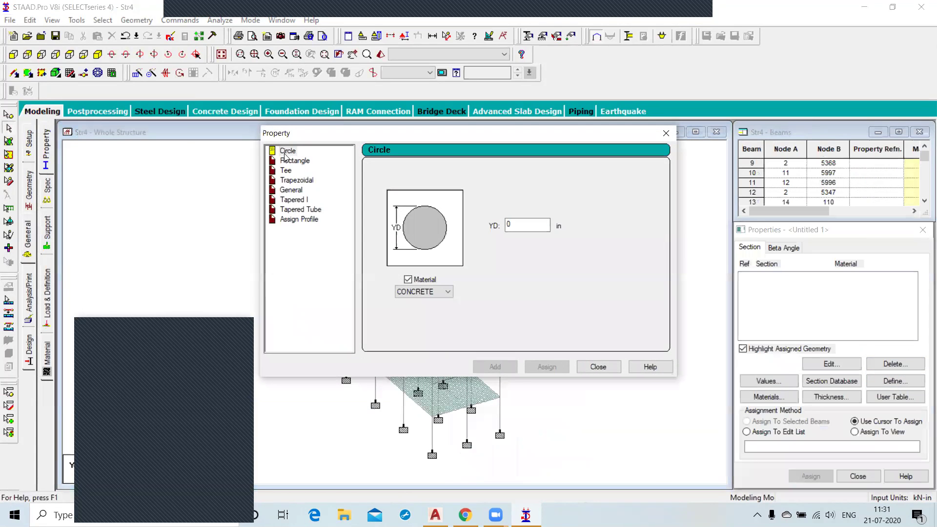
{"action": "left_click", "coordinate": [295, 161]}
{"action": "left_click", "coordinate": [525, 217]}
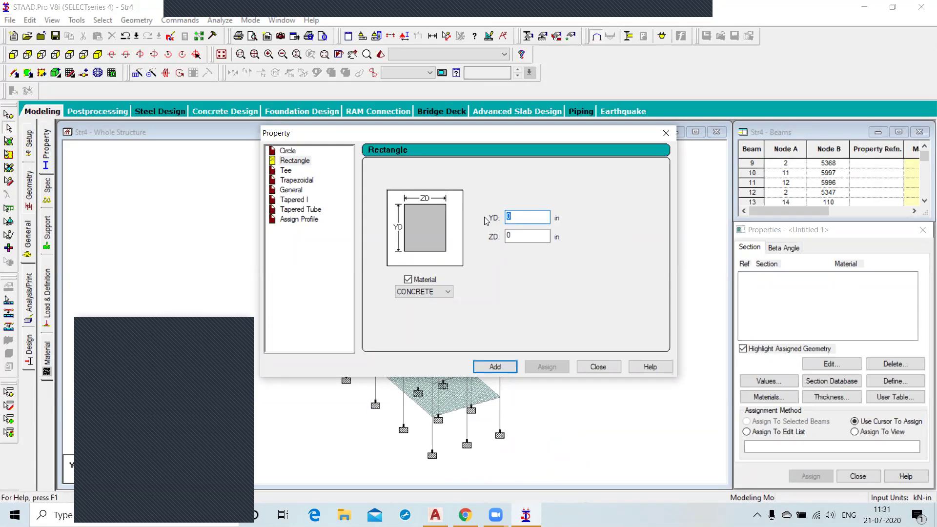
{"action": "key", "text": "Tab"}
{"action": "type", "text": "12"}
{"action": "double_click", "coordinate": [520, 218]}
{"action": "type", "text": "9"}
{"action": "double_click", "coordinate": [523, 237]}
{"action": "left_click", "coordinate": [495, 367]}
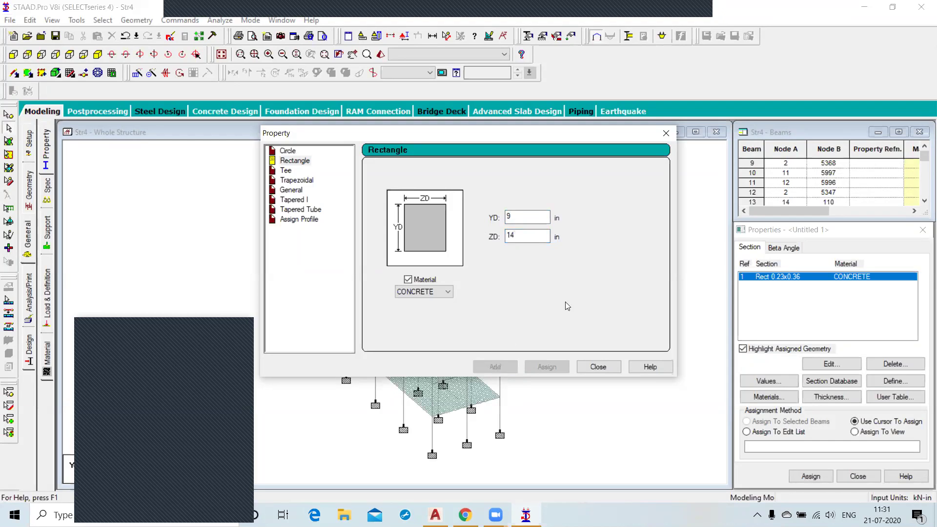
- Add a second rectangular concrete section with YD 16 in and ZD 9 in, and close the section definition
{"action": "left_click_drag", "start_coordinate": [523, 237], "coordinate": [485, 238]}
{"action": "type", "text": "9"}
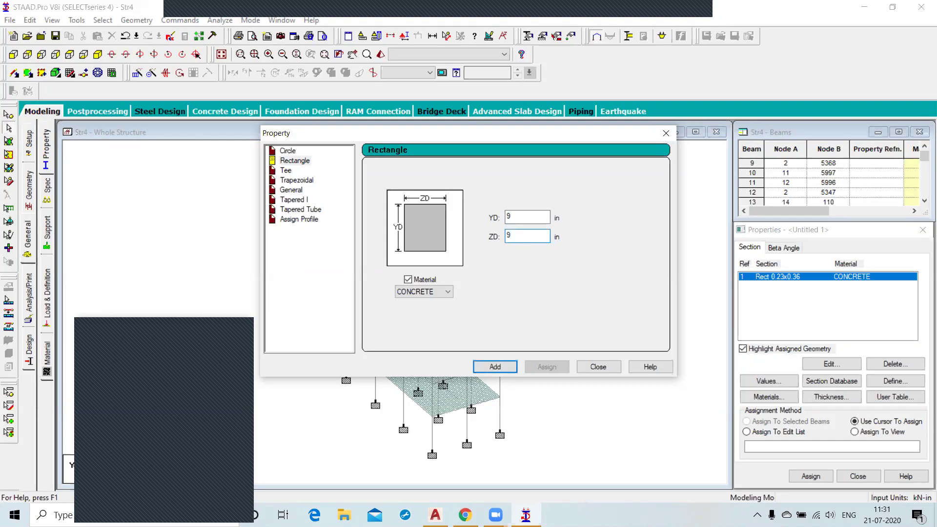
{"action": "left_click_drag", "start_coordinate": [514, 213], "coordinate": [478, 212]}
{"action": "type", "text": "16"}
{"action": "left_click", "coordinate": [495, 366]}
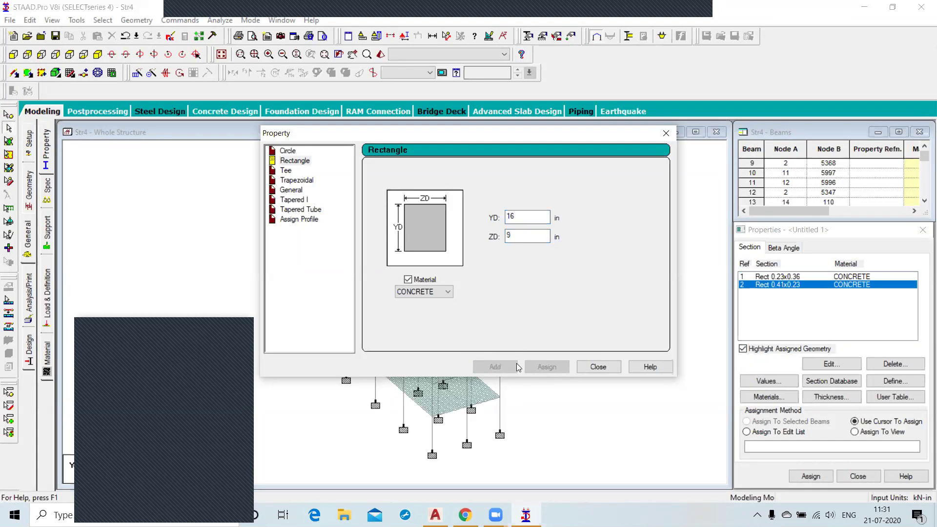
{"action": "left_click", "coordinate": [589, 371]}
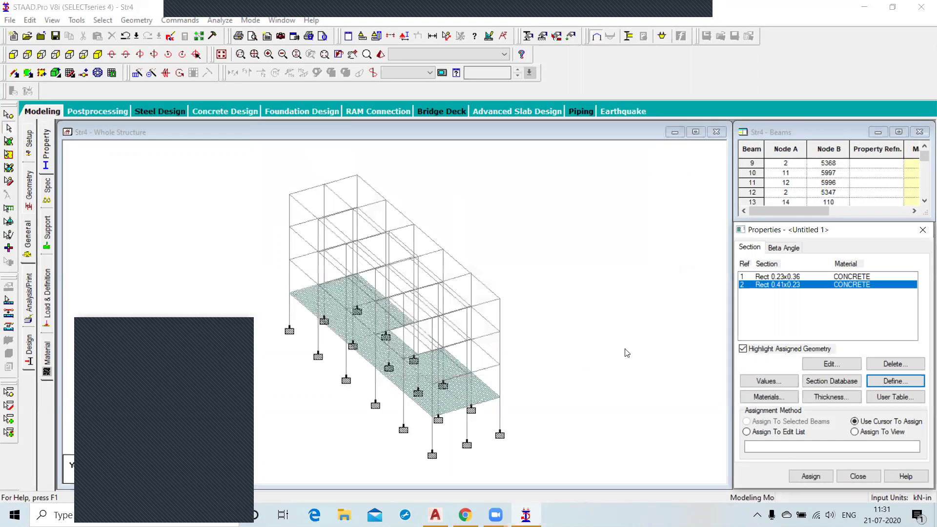
- Pick the Rect 0.23x0.36 section and select the columns of all four storeys in the front view
{"action": "left_click", "coordinate": [787, 277]}
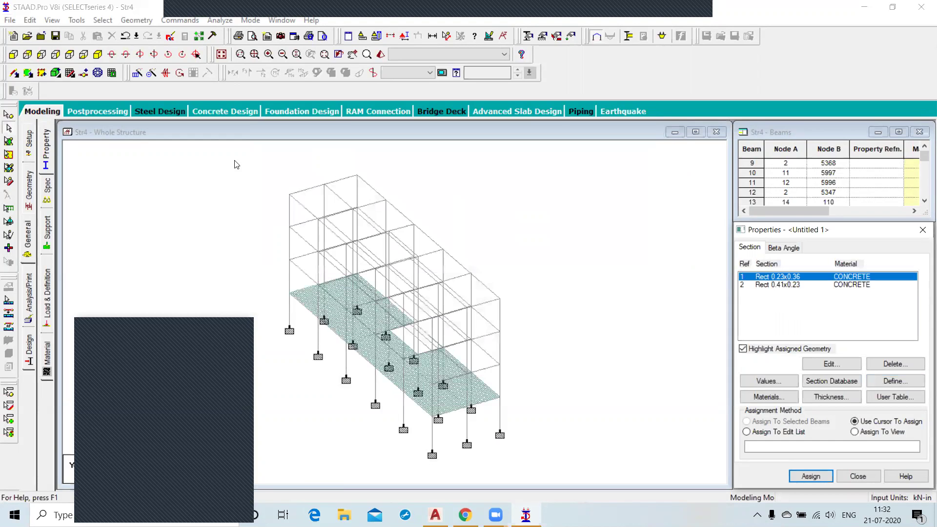
{"action": "left_click", "coordinate": [13, 54]}
{"action": "left_click_drag", "start_coordinate": [503, 432], "coordinate": [312, 397]}
{"action": "left_click_drag", "start_coordinate": [304, 335], "coordinate": [533, 359], "text": "ctrl"}
{"action": "left_click_drag", "start_coordinate": [303, 271], "coordinate": [513, 308], "text": "ctrl"}
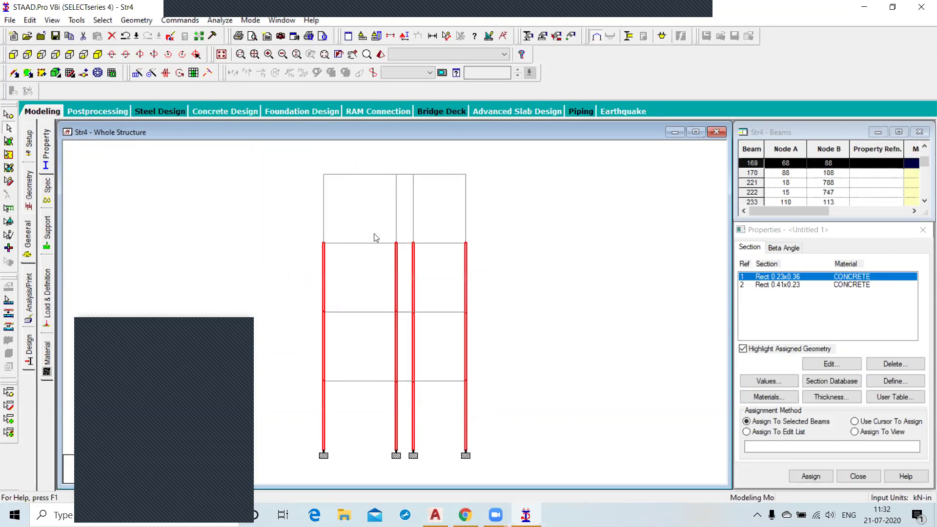
{"action": "left_click_drag", "start_coordinate": [297, 199], "coordinate": [480, 224], "text": "ctrl"}
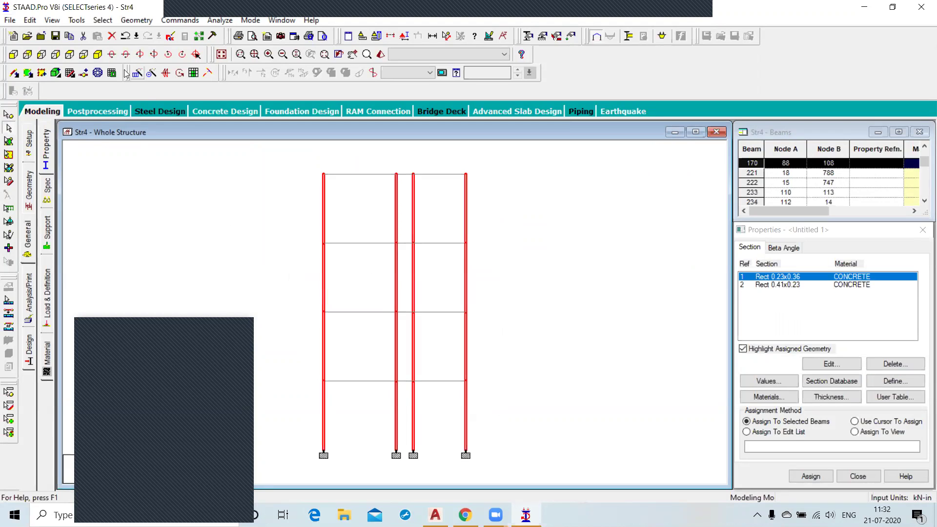
- Assign the Rect 0.23x0.36 section to the selected columns, and pick the Rect 0.41x0.23 section
{"action": "left_click", "coordinate": [100, 55]}
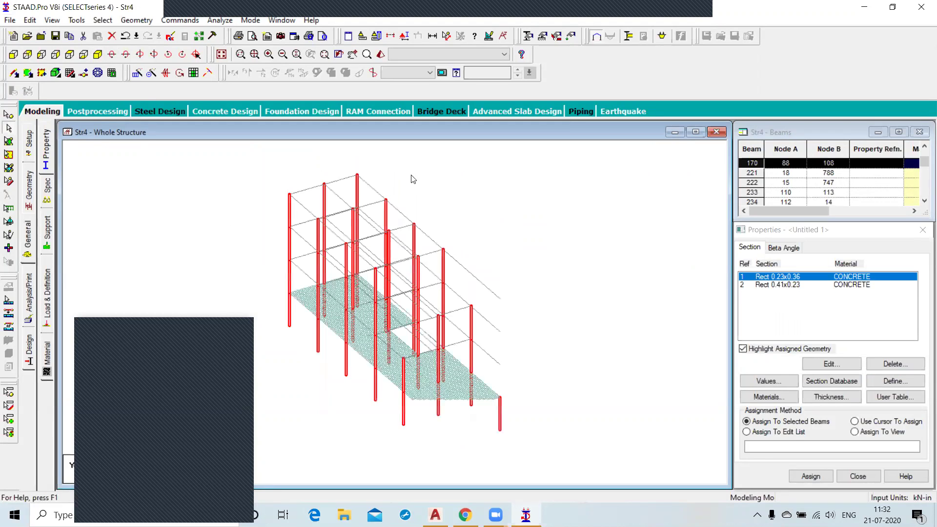
{"action": "left_click", "coordinate": [812, 476]}
{"action": "left_click", "coordinate": [853, 388]}
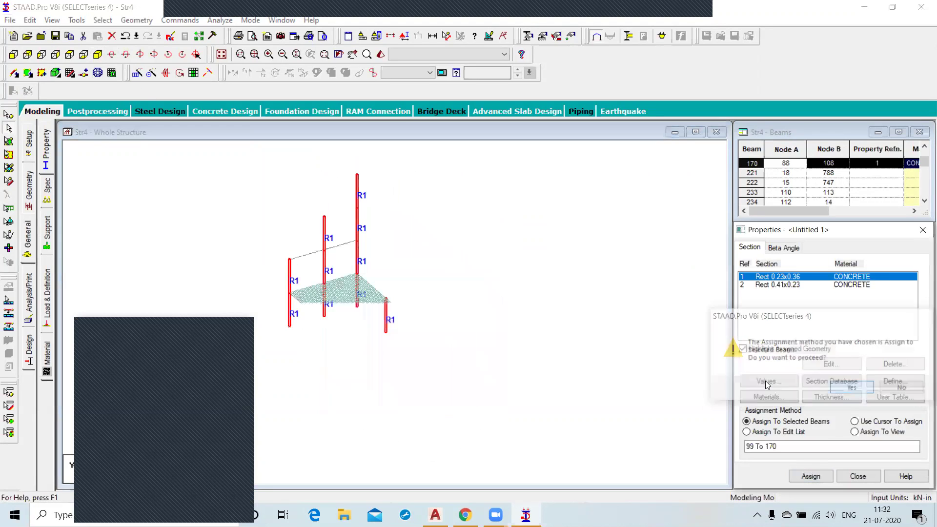
{"action": "left_click", "coordinate": [781, 285]}
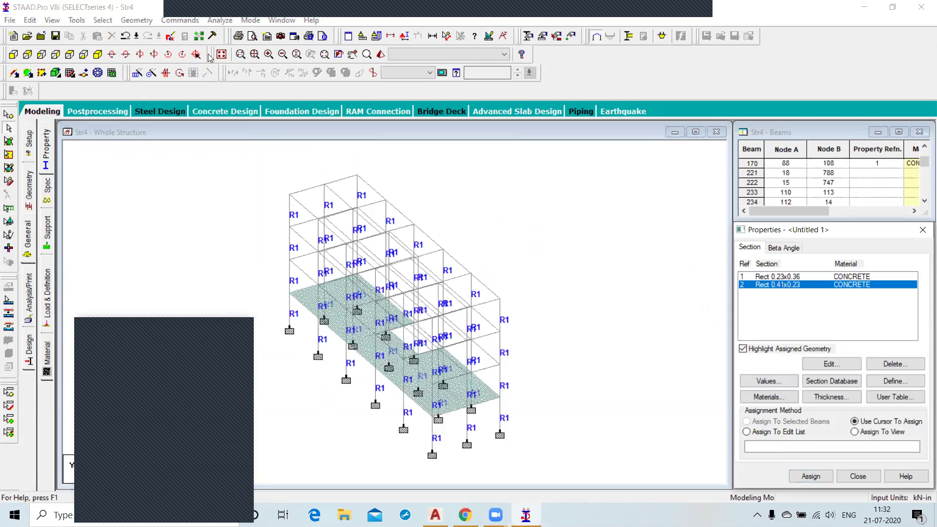
{"action": "left_click", "coordinate": [102, 21]}
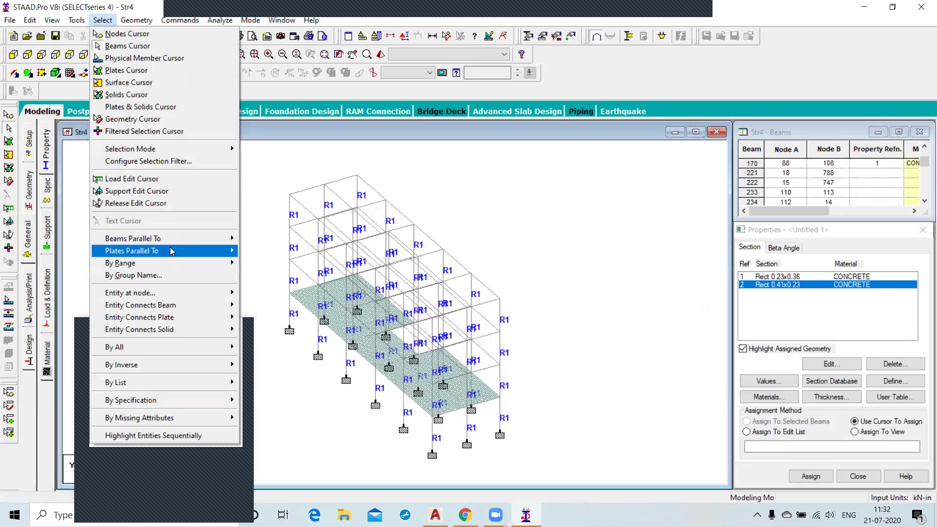
{"action": "mouse_move", "coordinate": [223, 240]}
{"action": "left_click", "coordinate": [254, 239]}
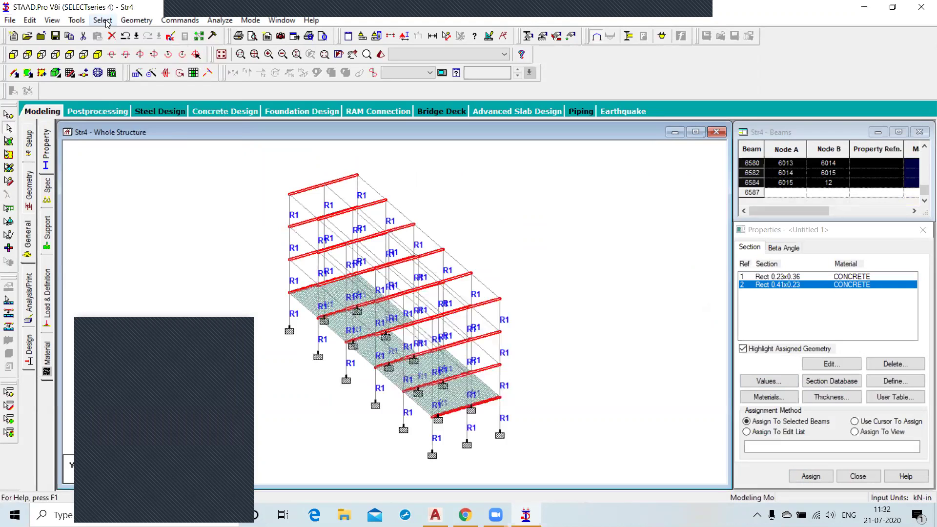
{"action": "left_click", "coordinate": [102, 20]}
{"action": "mouse_move", "coordinate": [169, 238]}
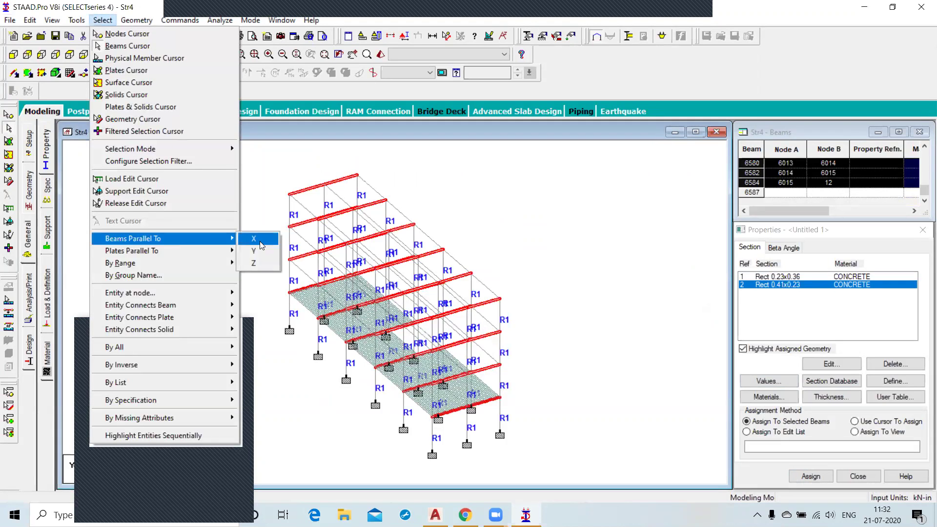
{"action": "left_click", "coordinate": [270, 253]}
{"action": "left_click", "coordinate": [169, 243]}
{"action": "left_click", "coordinate": [102, 20]}
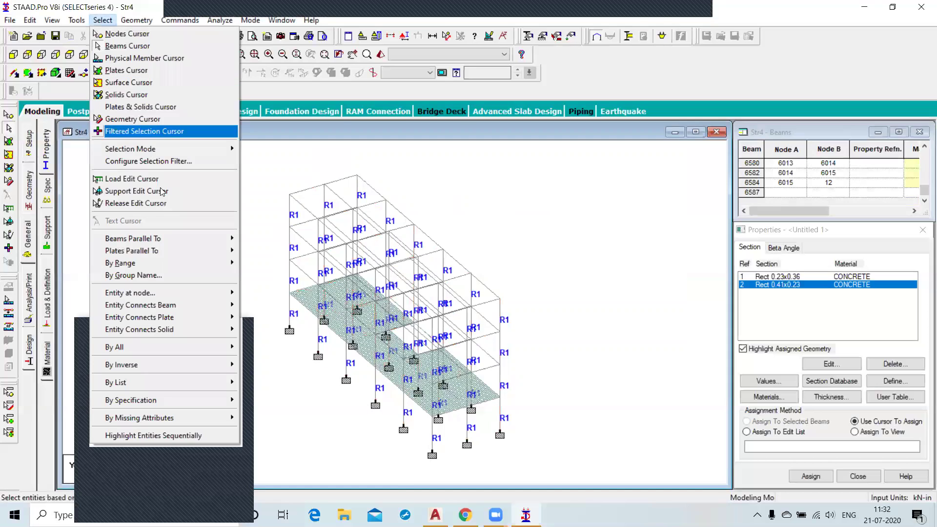
{"action": "mouse_move", "coordinate": [169, 238]}
{"action": "left_click", "coordinate": [250, 240]}
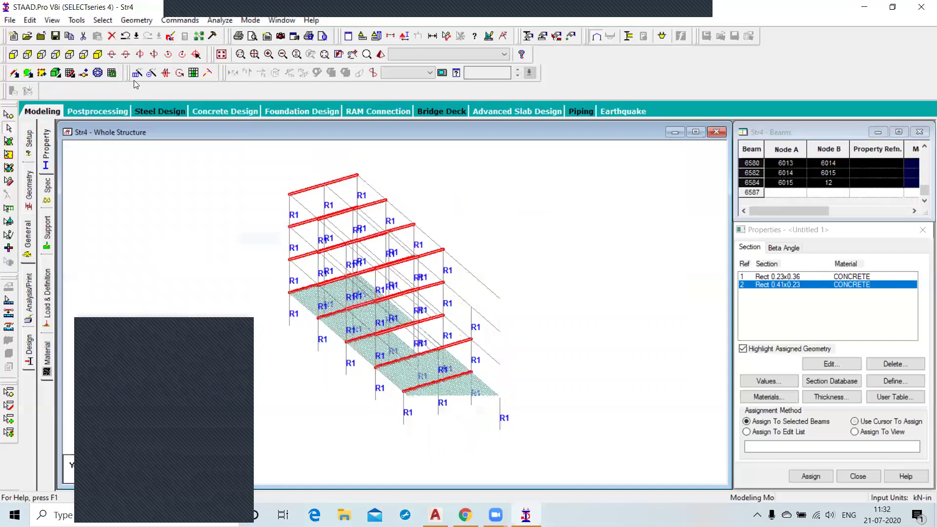
{"action": "left_click", "coordinate": [102, 20]}
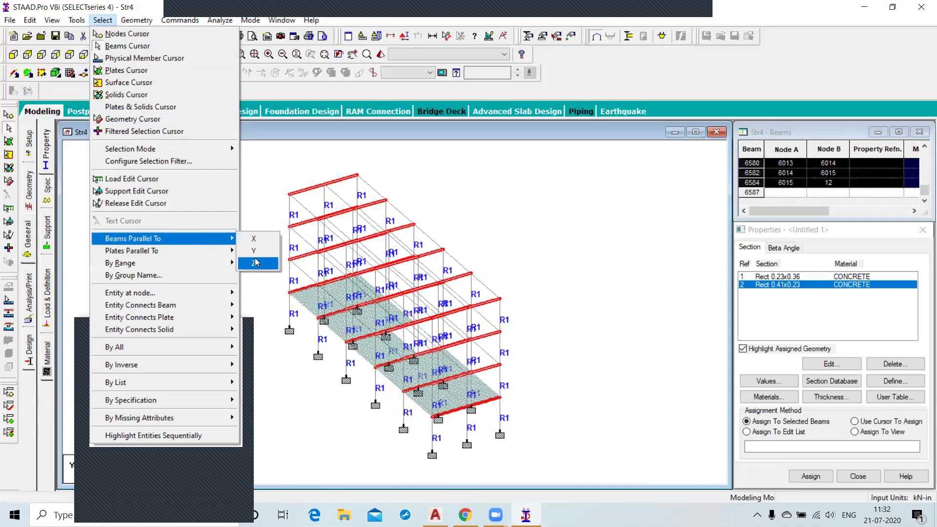
{"action": "key", "text": "Return"}
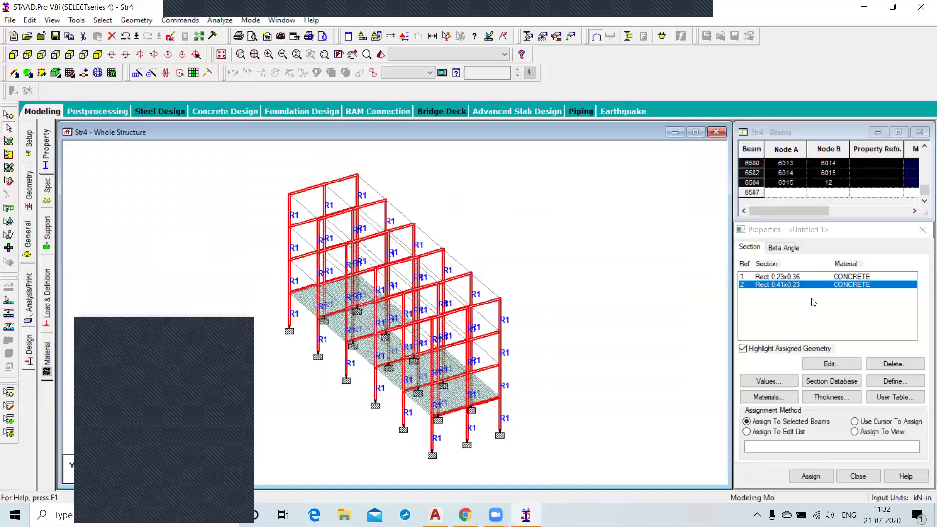
{"action": "left_click", "coordinate": [243, 177]}
- Assign the Rect 0.41x0.23 section to all beams parallel to X and Y, and clear the selection
{"action": "left_click", "coordinate": [103, 20]}
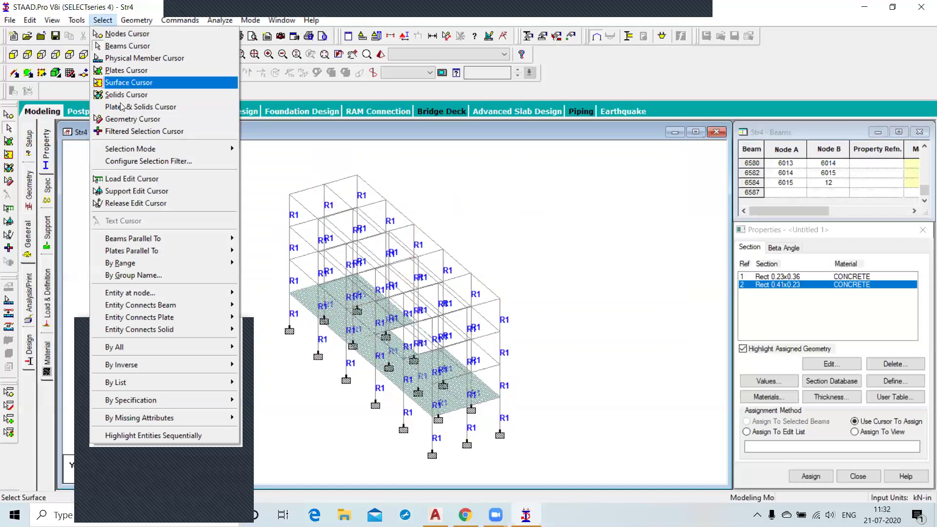
{"action": "mouse_move", "coordinate": [171, 239]}
{"action": "left_click", "coordinate": [249, 238]}
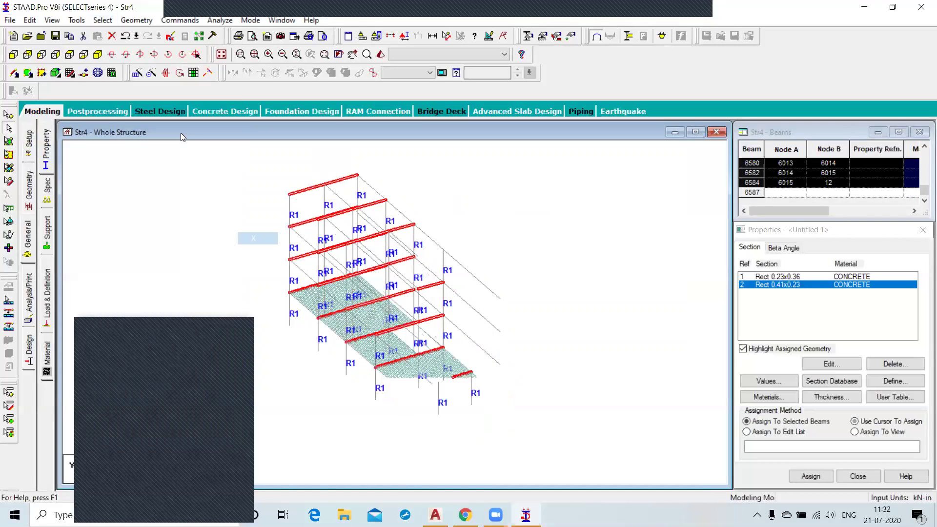
{"action": "left_click", "coordinate": [103, 20]}
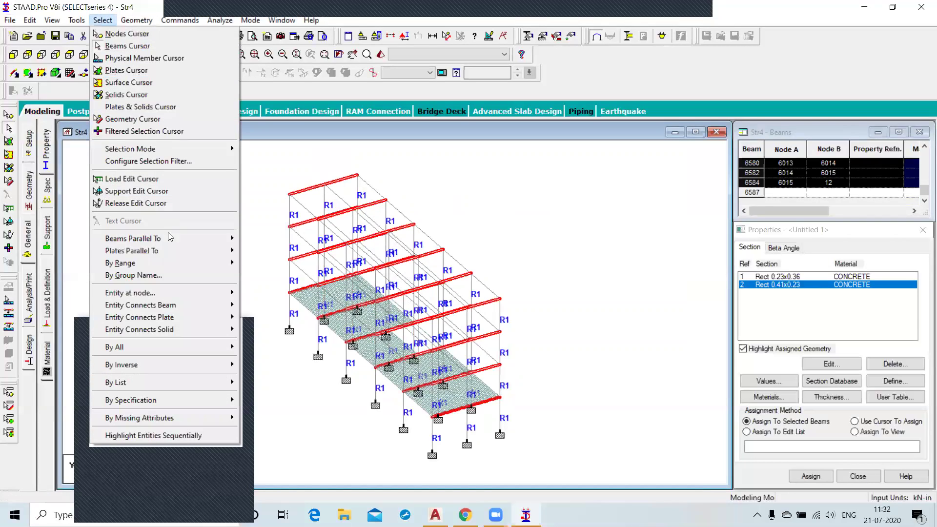
{"action": "mouse_move", "coordinate": [171, 239]}
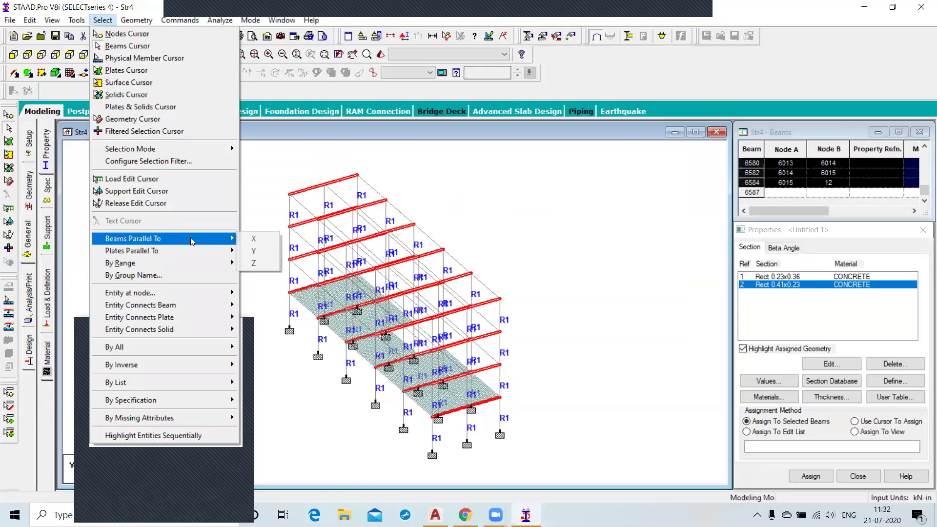
{"action": "left_click", "coordinate": [257, 251]}
{"action": "left_click", "coordinate": [810, 477]}
{"action": "left_click", "coordinate": [852, 387]}
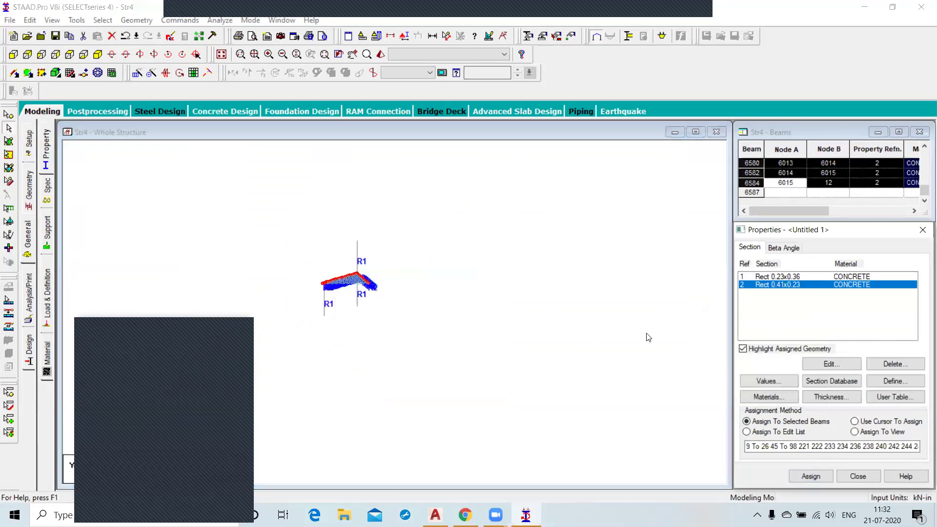
{"action": "left_click", "coordinate": [617, 311]}
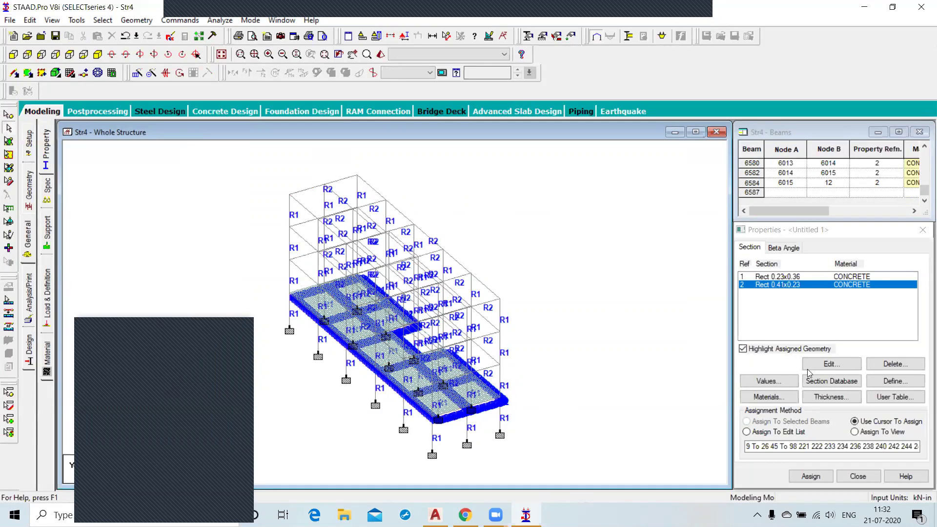
- Add a concrete plate element thickness of 4.5 in at all four nodes, and close the thickness definition
{"action": "left_click", "coordinate": [832, 397]}
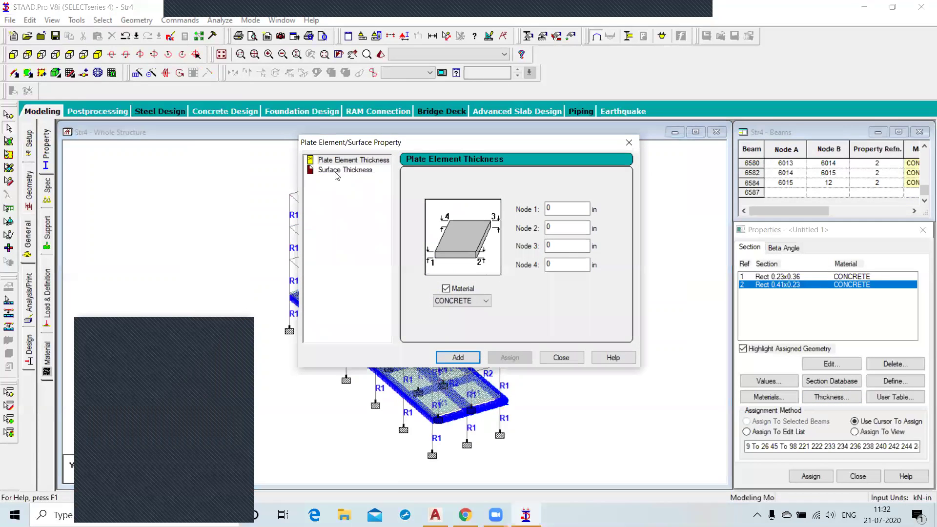
{"action": "left_click", "coordinate": [566, 209]}
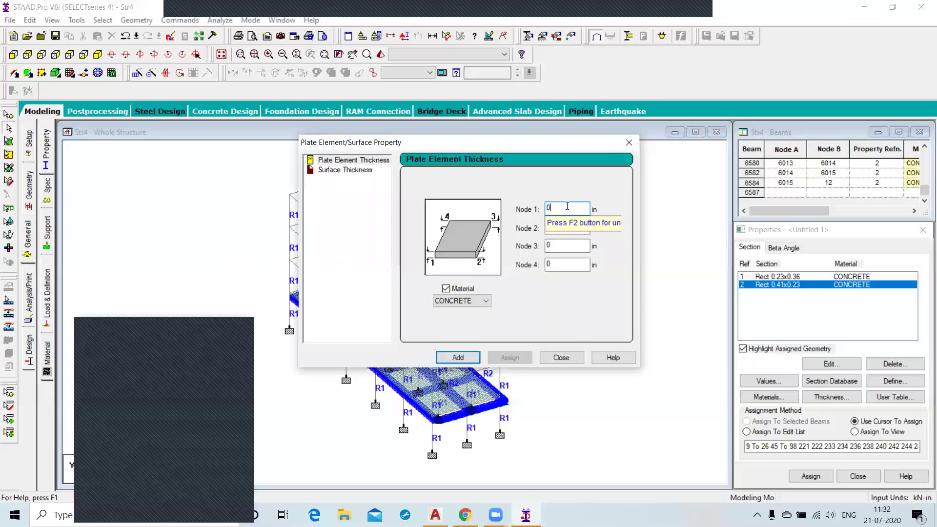
{"action": "key", "text": "BackSpace"}
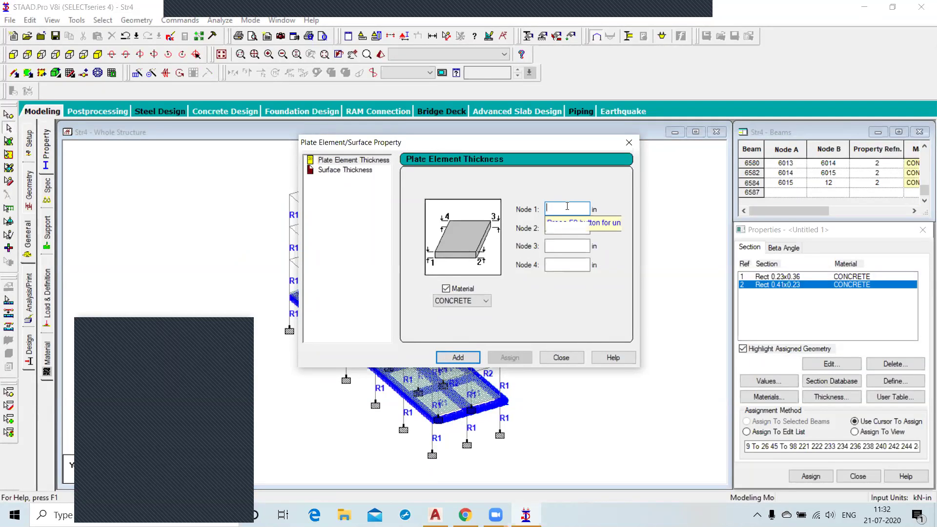
{"action": "type", "text": "4.5"}
{"action": "left_click", "coordinate": [458, 358]}
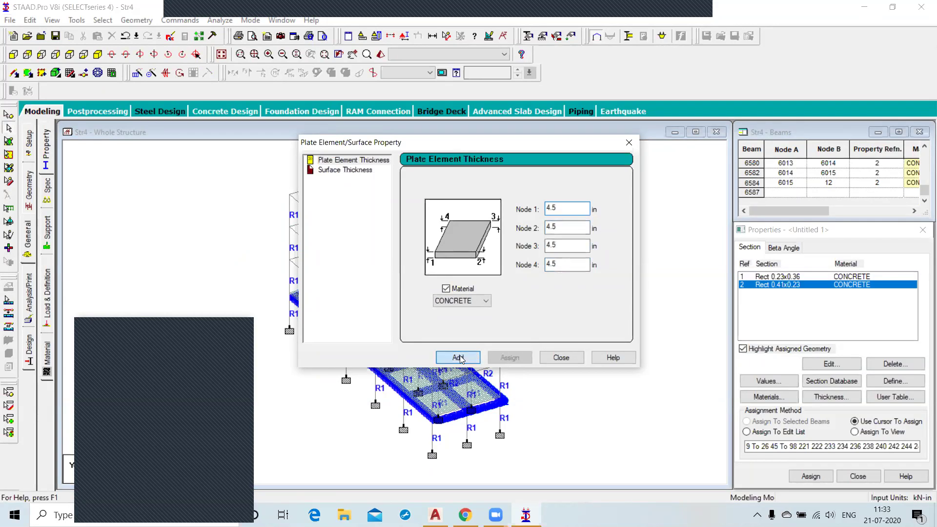
{"action": "left_click", "coordinate": [561, 358]}
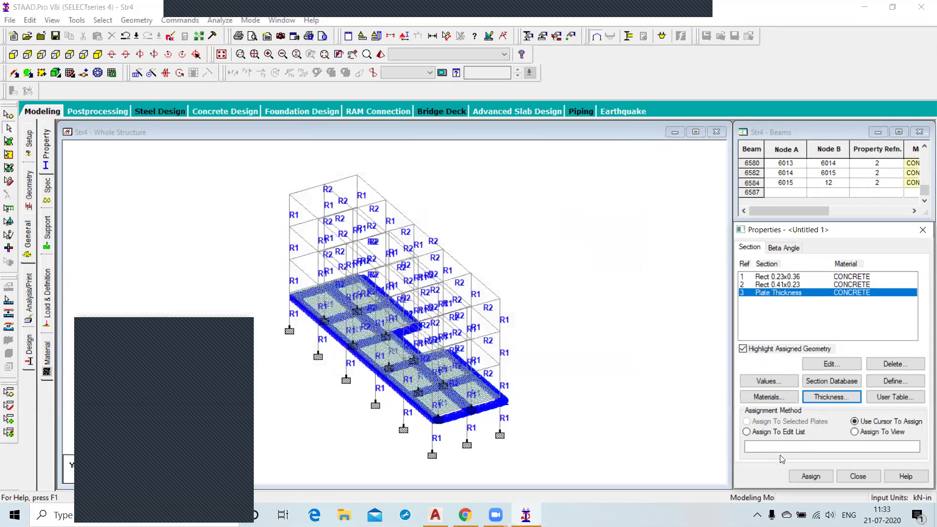
- Assign the plate thickness to the whole view, and check the structure in the rendered view
{"action": "left_click", "coordinate": [855, 432]}
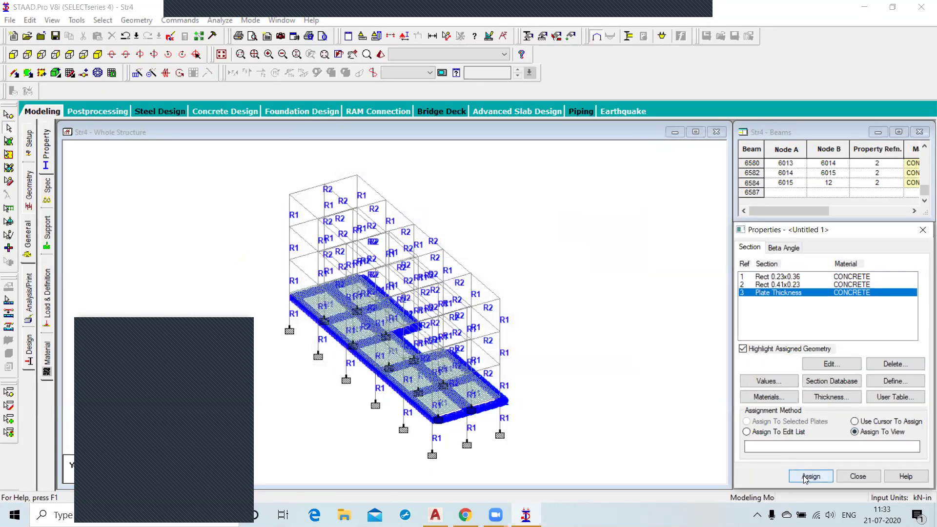
{"action": "left_click", "coordinate": [811, 477]}
{"action": "left_click", "coordinate": [853, 387]}
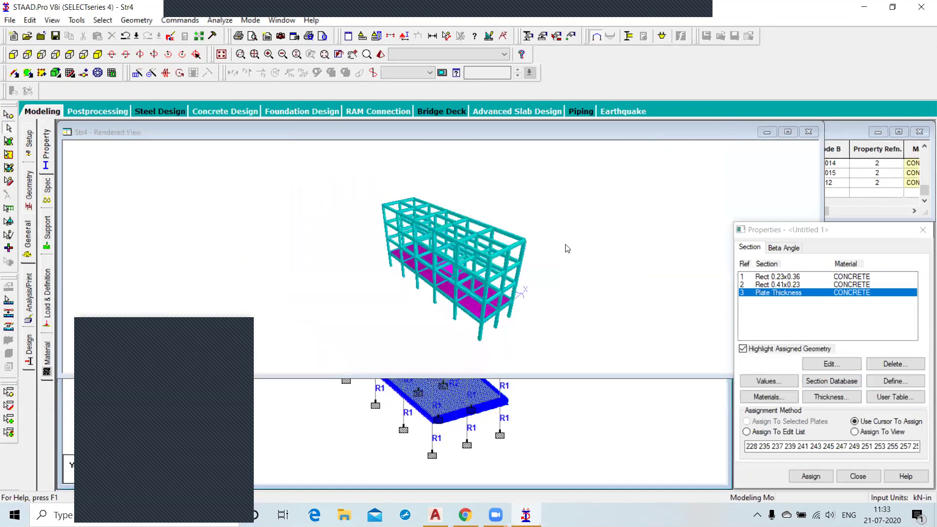
{"action": "scroll", "coordinate": [452, 315], "scroll_direction": "up", "scroll_amount": 5}
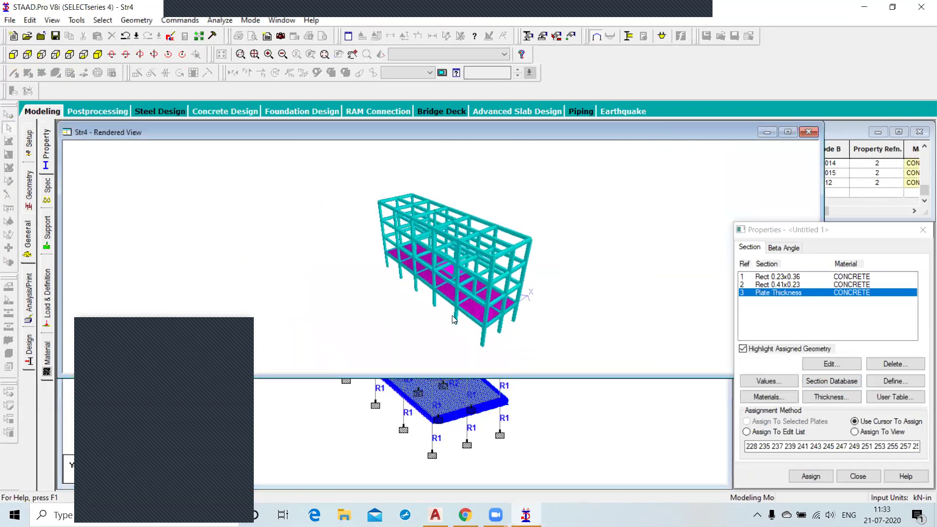
{"action": "scroll", "coordinate": [453, 315], "scroll_direction": "up", "scroll_amount": 2}
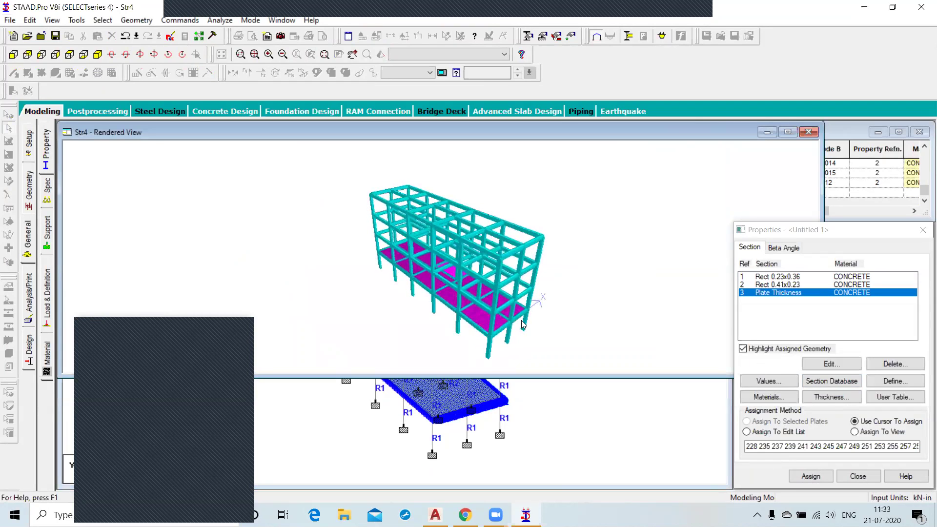
{"action": "left_click", "coordinate": [809, 131]}
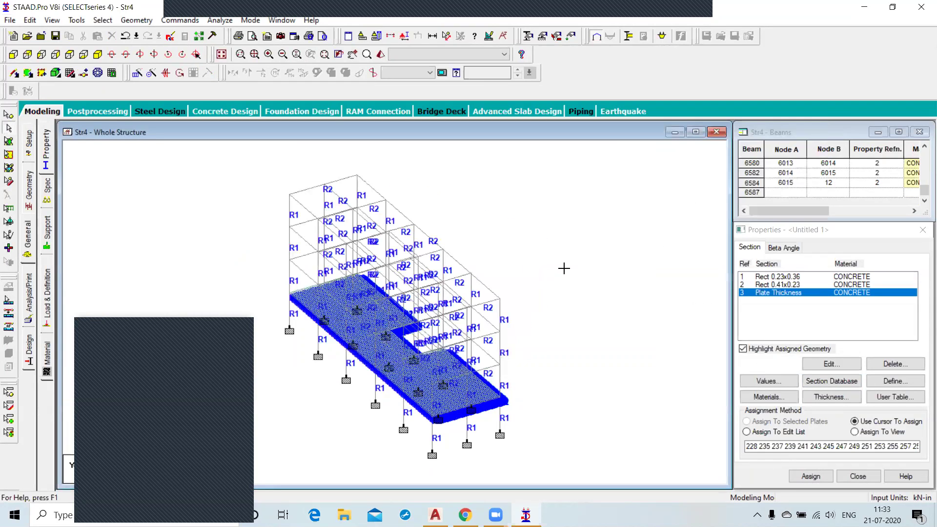
- Add primary load case 1 with loading type Dead and the title Dead
{"action": "left_click", "coordinate": [47, 292]}
{"action": "left_click", "coordinate": [777, 153]}
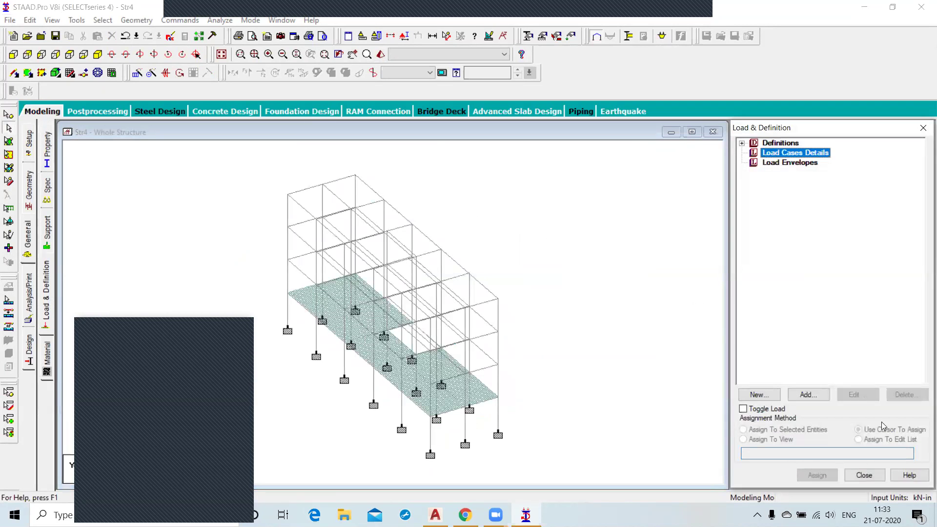
{"action": "left_click", "coordinate": [811, 395]}
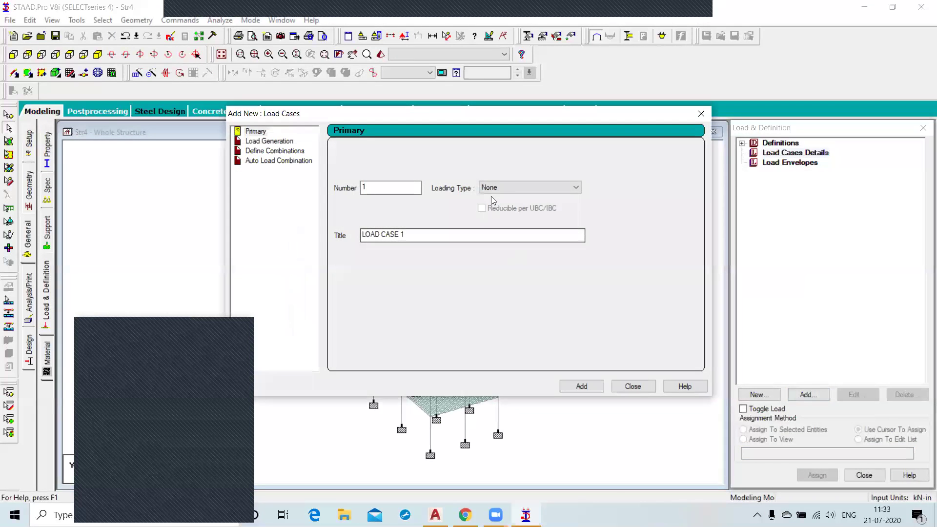
{"action": "left_click", "coordinate": [527, 187]}
{"action": "left_click", "coordinate": [503, 206]}
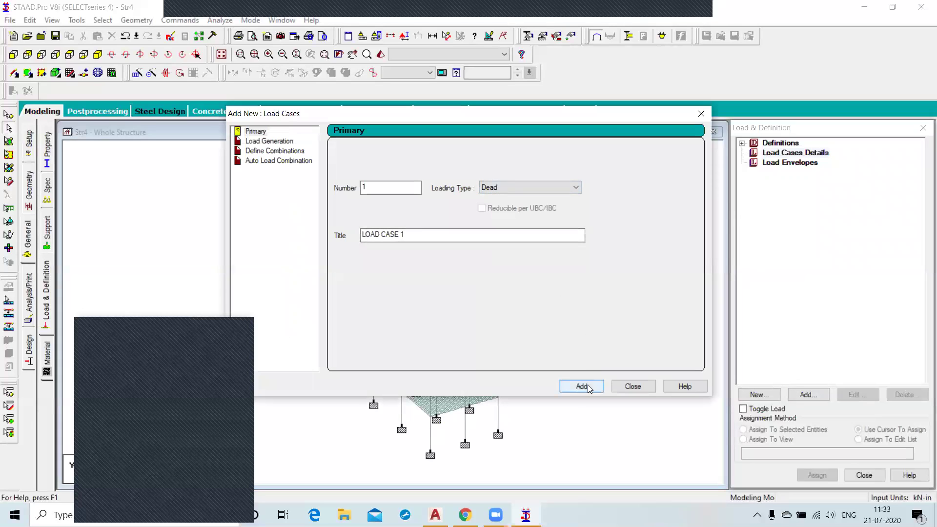
{"action": "left_click_drag", "start_coordinate": [416, 236], "coordinate": [341, 236]}
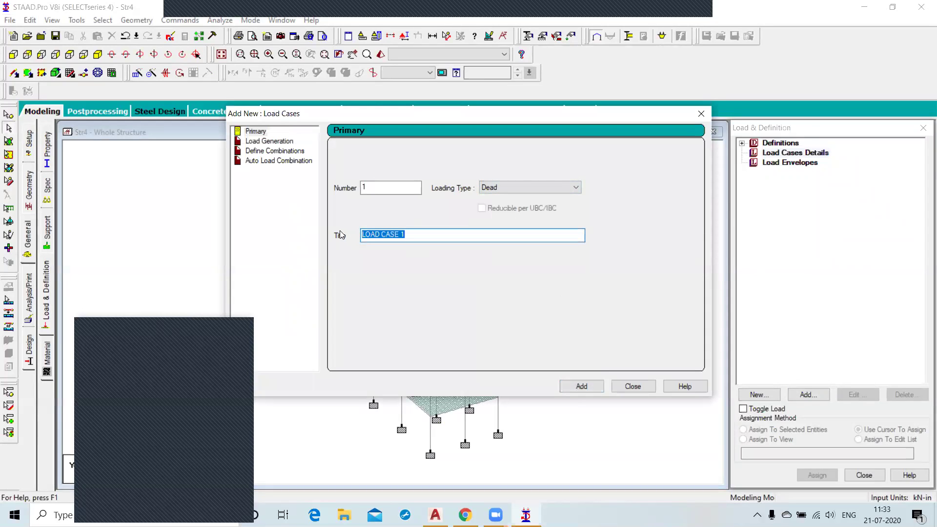
{"action": "type", "text": "D"}
{"action": "left_click", "coordinate": [581, 387]}
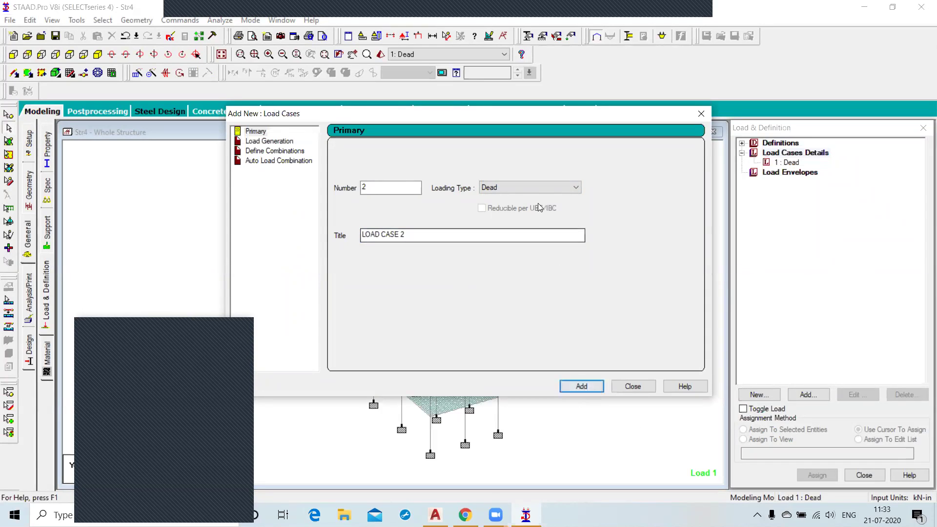
- Add primary load case 2 with loading type Live and the title Live, and close the load case definition
{"action": "left_click", "coordinate": [540, 187]}
{"action": "left_click", "coordinate": [507, 211]}
{"action": "left_click_drag", "start_coordinate": [418, 235], "coordinate": [301, 237]}
{"action": "type", "text": "Liv"}
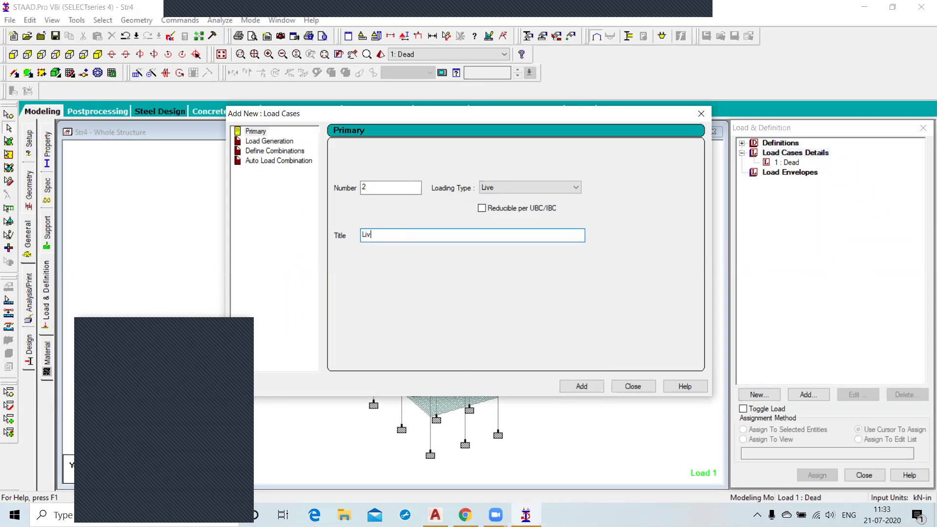
{"action": "left_click", "coordinate": [581, 386]}
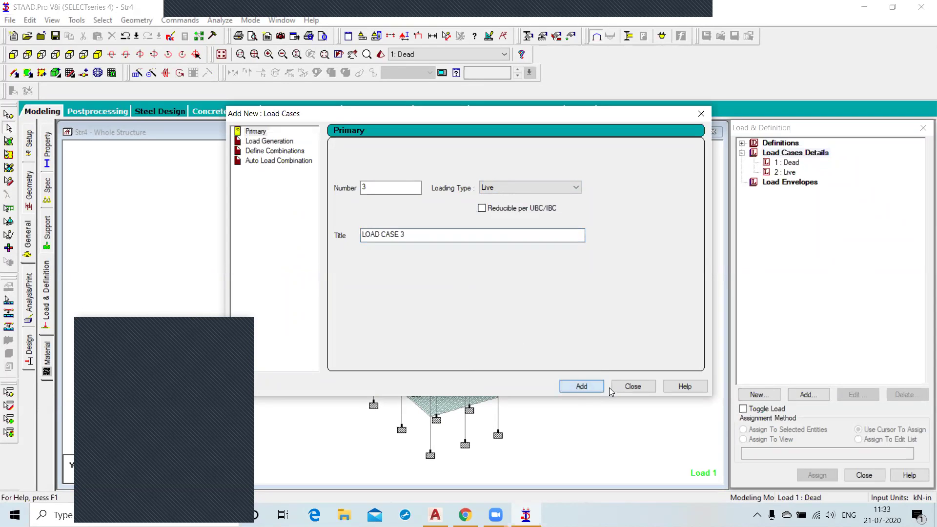
{"action": "left_click", "coordinate": [633, 386]}
- Add a selfweight load in the Z direction with factor -1 to the Dead load case
{"action": "left_click", "coordinate": [791, 163]}
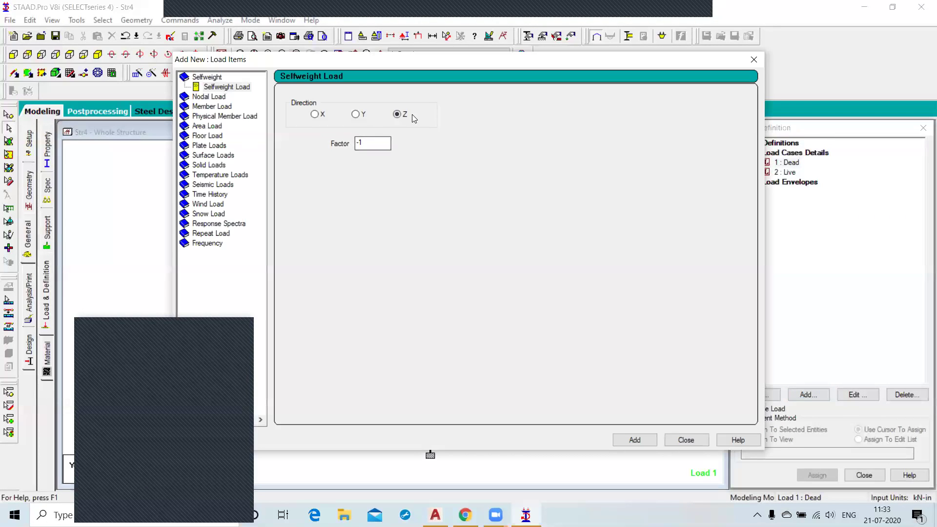
{"action": "left_click", "coordinate": [640, 440]}
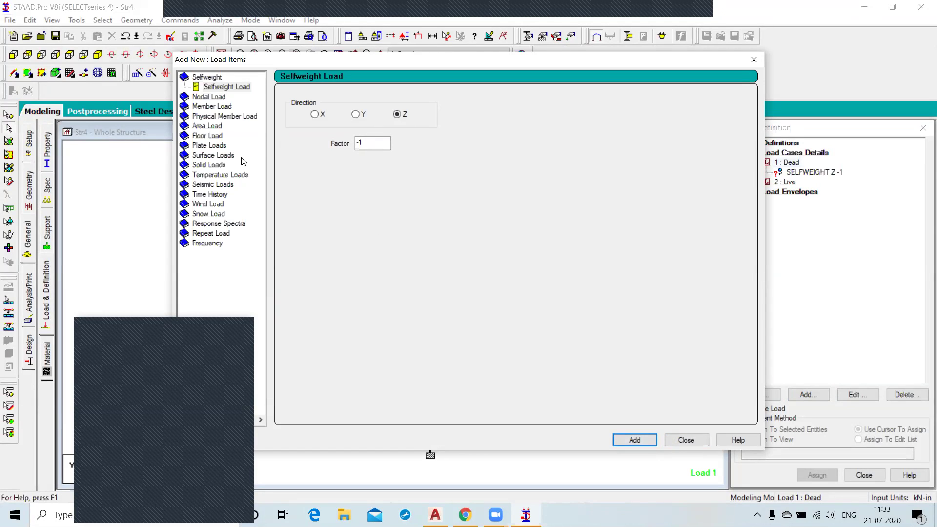
- Add a uniform member force of -3 kN/in in the GZ direction to the Dead load case
{"action": "left_click", "coordinate": [210, 106]}
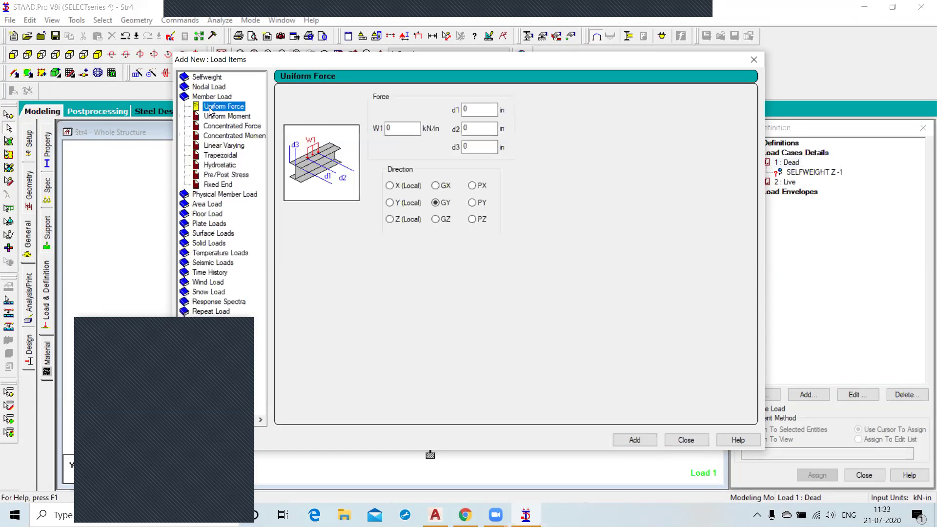
{"action": "left_click_drag", "start_coordinate": [398, 126], "coordinate": [383, 127]}
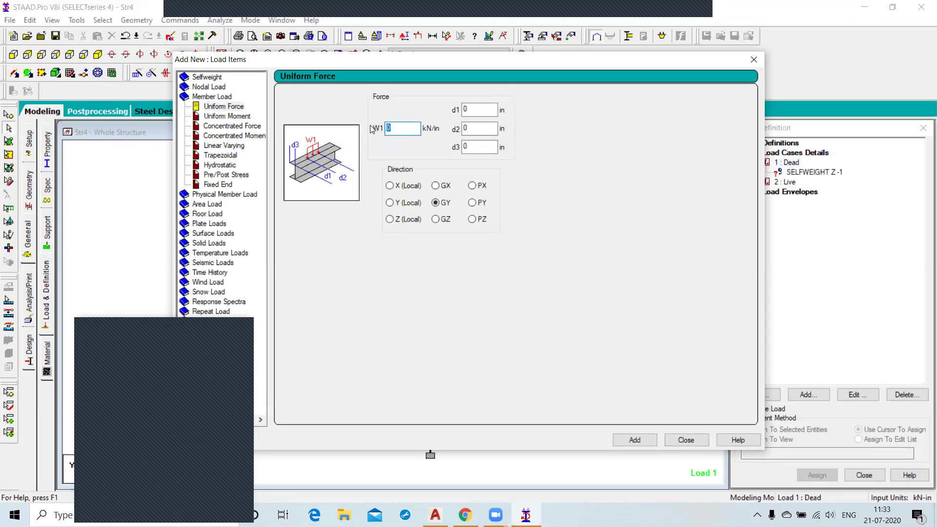
{"action": "type", "text": "-3"}
{"action": "left_click", "coordinate": [635, 441]}
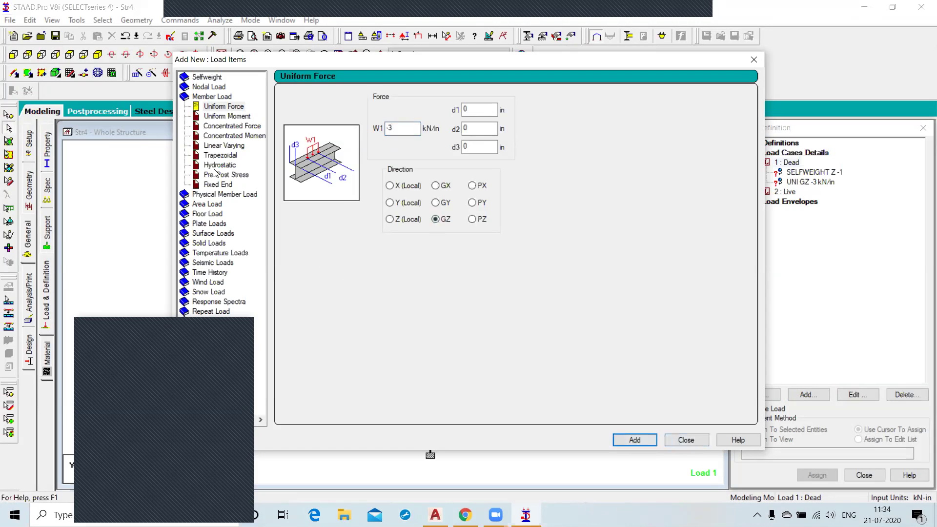
- Add a full-plate pressure load of -2 kN/in2 in the GZ direction to the Dead load case
{"action": "left_click", "coordinate": [213, 224]}
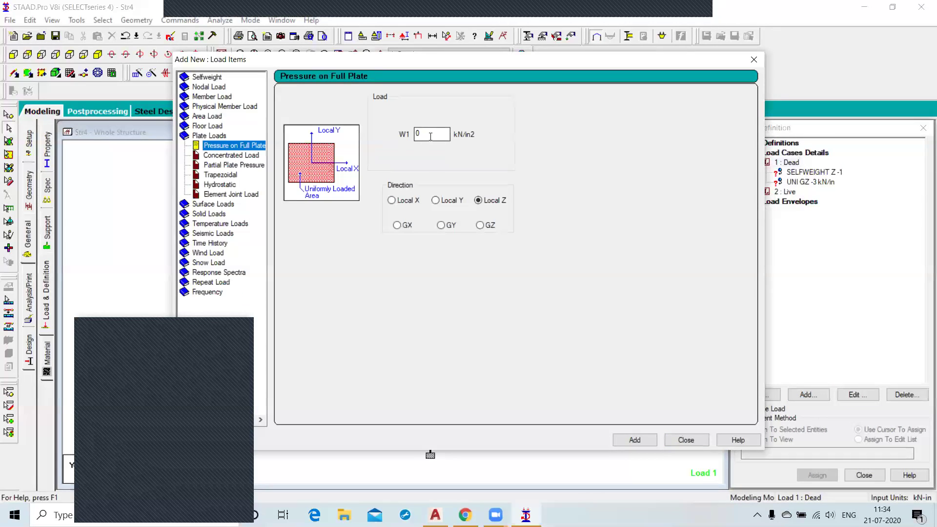
{"action": "left_click", "coordinate": [479, 226]}
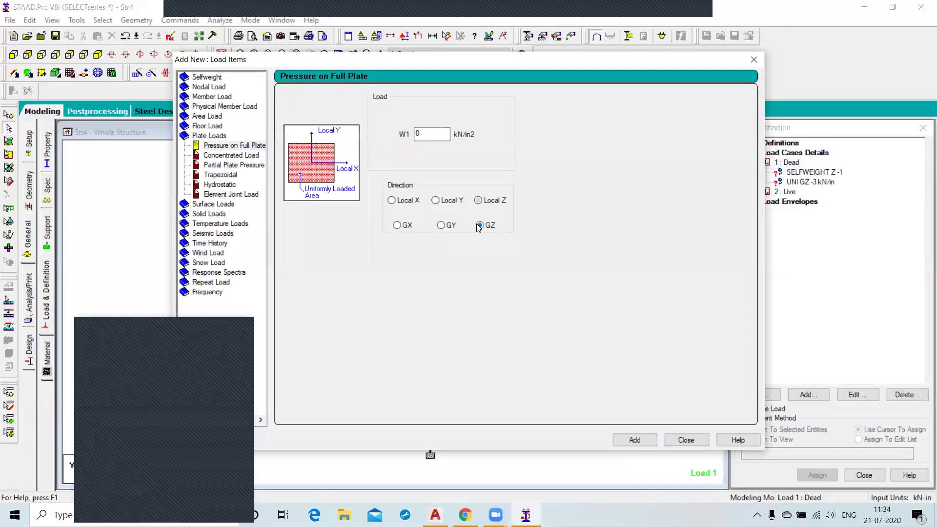
{"action": "double_click", "coordinate": [429, 133]}
{"action": "type", "text": "-2"}
{"action": "left_click", "coordinate": [635, 441]}
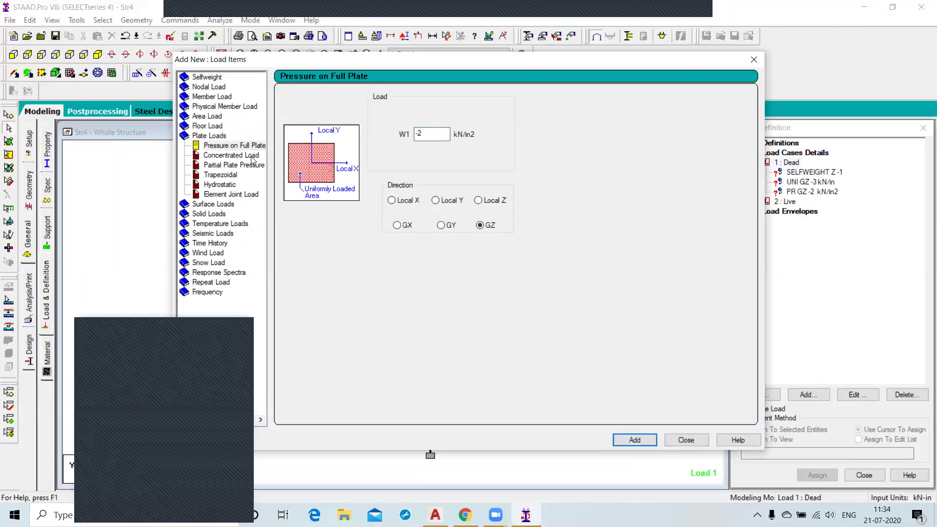
{"action": "left_click", "coordinate": [215, 128]}
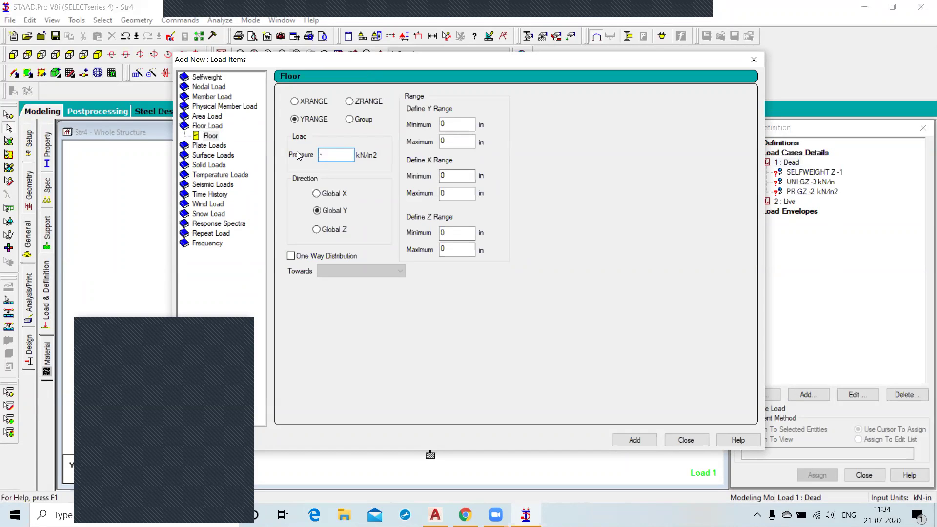
{"action": "type", "text": ".2"}
{"action": "double_click", "coordinate": [456, 142]}
{"action": "left_click", "coordinate": [350, 102]}
{"action": "left_click", "coordinate": [686, 439]}
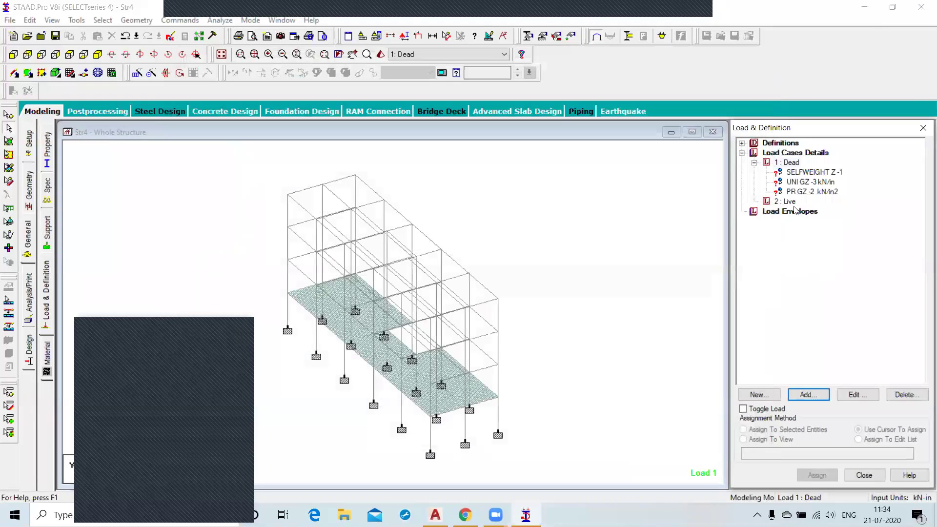
- Add a full-plate pressure load of -2 kN/in2 in the GZ direction to the Live load case
{"action": "left_click", "coordinate": [781, 202]}
{"action": "left_click", "coordinate": [809, 395]}
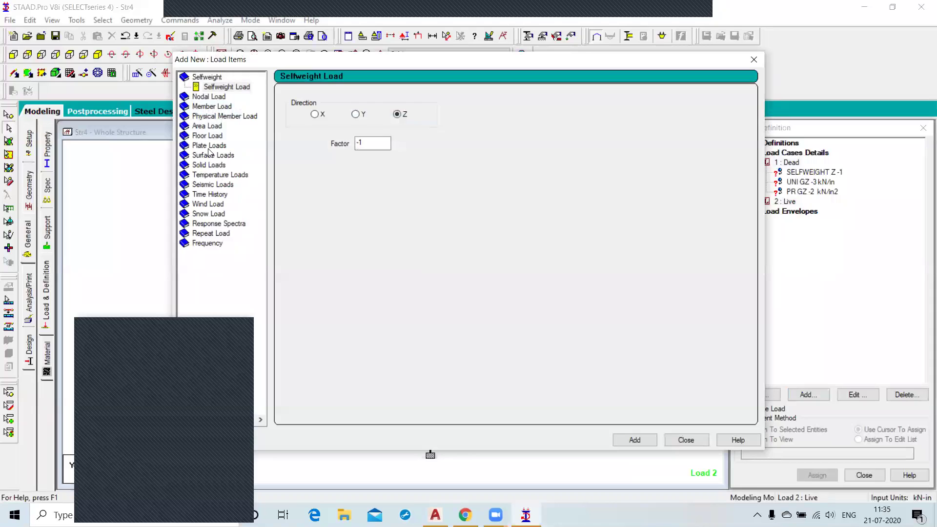
{"action": "left_click", "coordinate": [209, 146]}
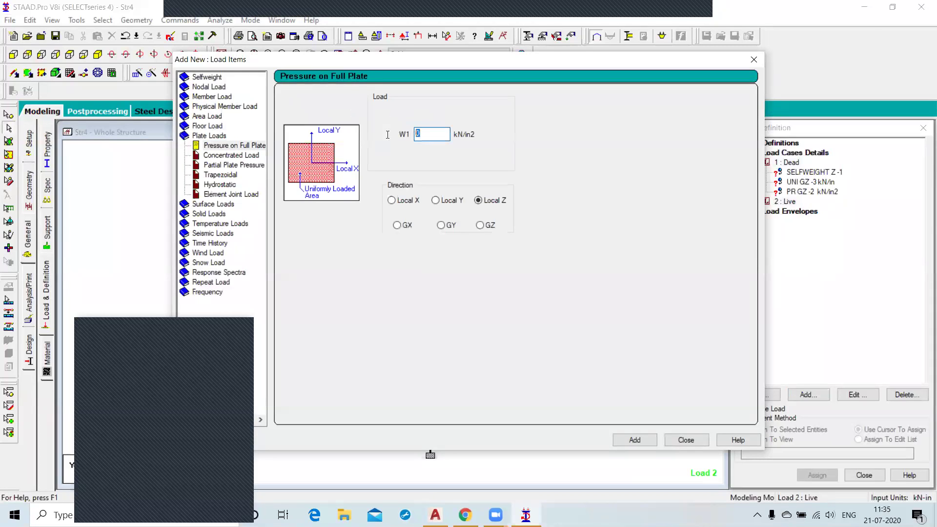
{"action": "left_click", "coordinate": [480, 225]}
{"action": "double_click", "coordinate": [420, 134]}
{"action": "type", "text": "-2"}
{"action": "left_click", "coordinate": [634, 441]}
{"action": "left_click", "coordinate": [686, 441]}
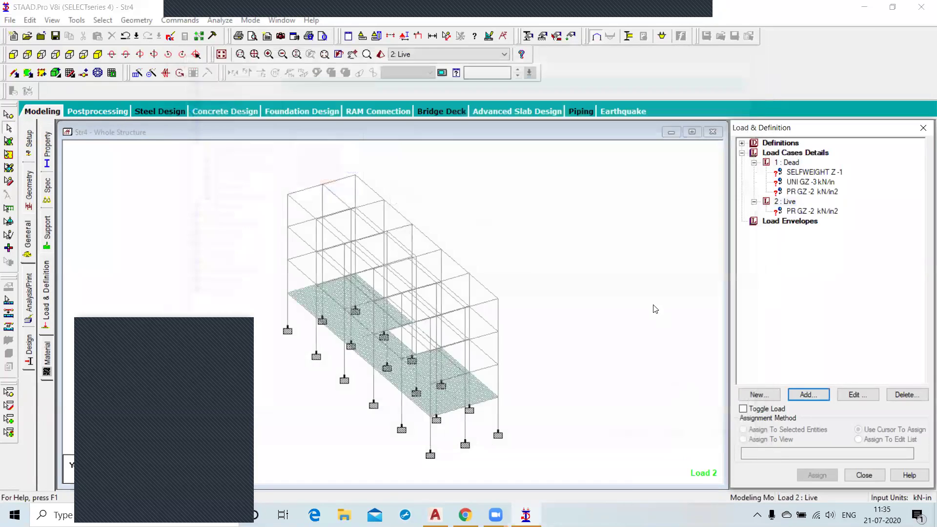
- Assign the Dead case's selfweight load to the whole view
{"action": "left_click", "coordinate": [813, 172]}
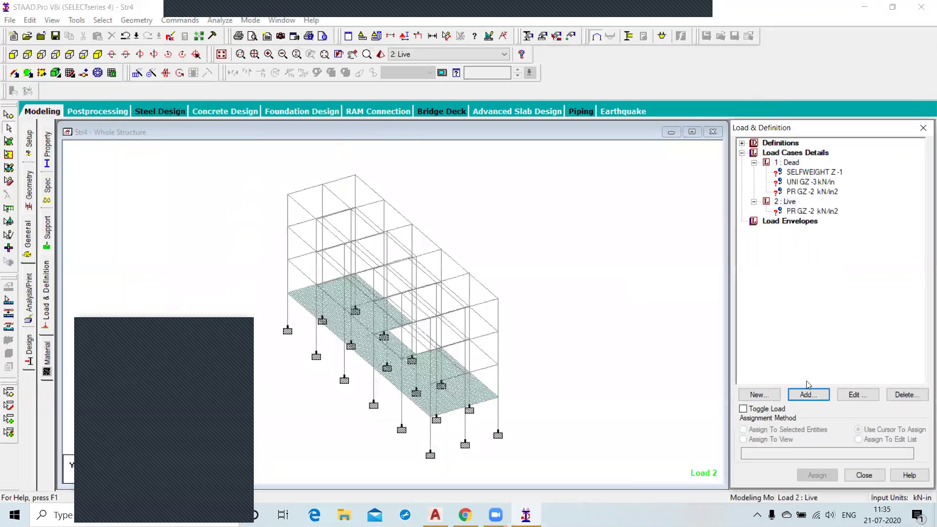
{"action": "left_click", "coordinate": [777, 440]}
{"action": "left_click", "coordinate": [816, 476]}
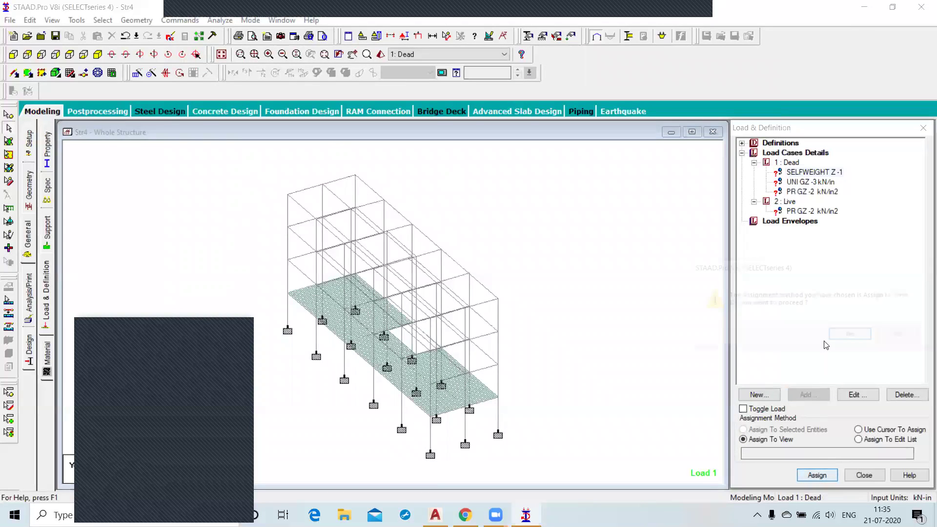
{"action": "left_click", "coordinate": [852, 336]}
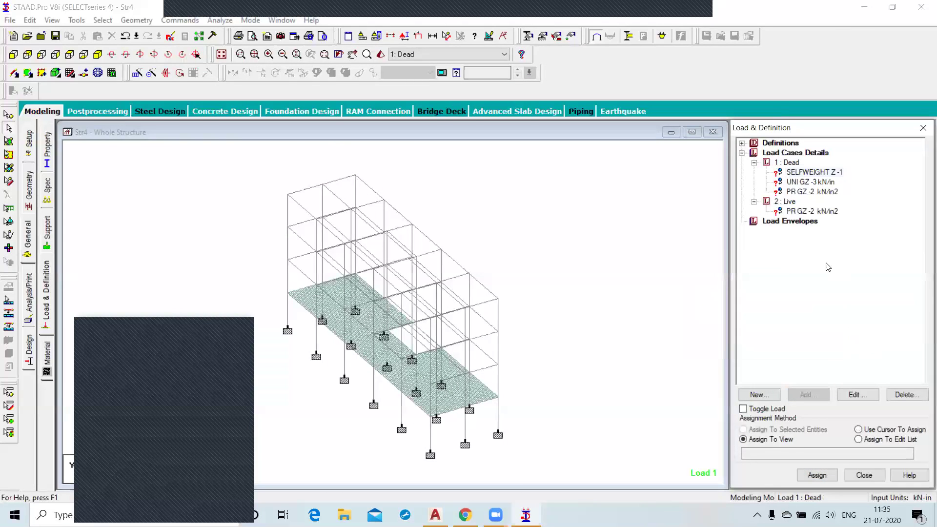
- Select the horizontal beams of the three lower floor levels for the Dead case's uniform member load
{"action": "left_click", "coordinate": [805, 183]}
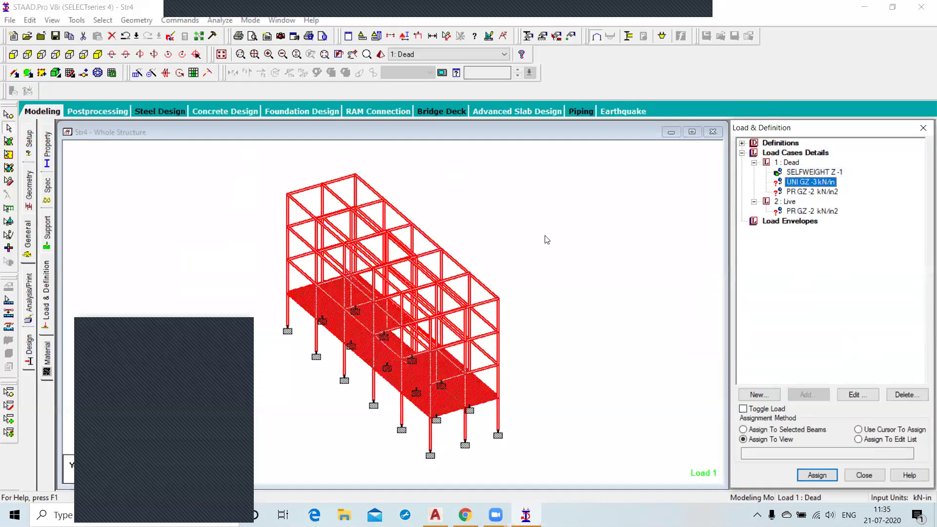
{"action": "left_click", "coordinate": [17, 56]}
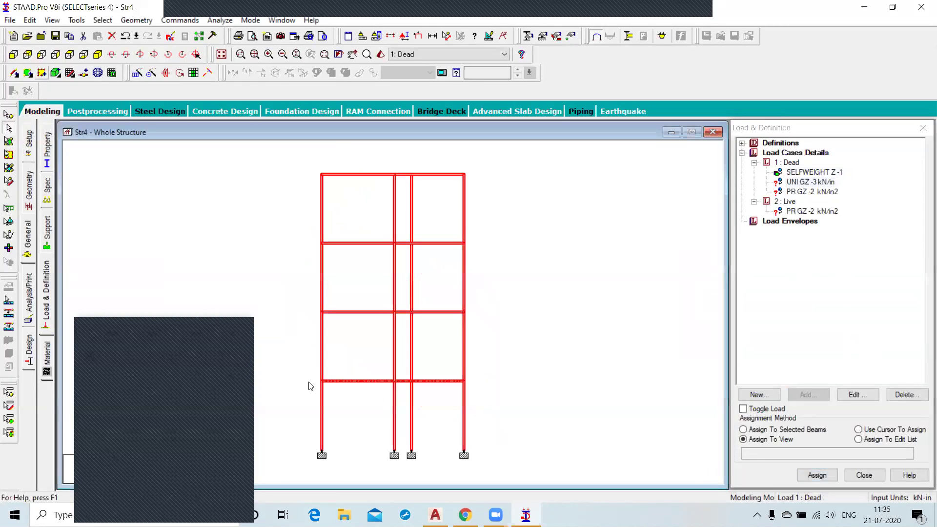
{"action": "left_click", "coordinate": [312, 383]}
{"action": "left_click_drag", "start_coordinate": [455, 389], "coordinate": [496, 396]}
{"action": "left_click_drag", "start_coordinate": [286, 294], "coordinate": [492, 321]}
{"action": "left_click_drag", "start_coordinate": [301, 229], "coordinate": [502, 262]}
{"action": "left_click", "coordinate": [99, 54]}
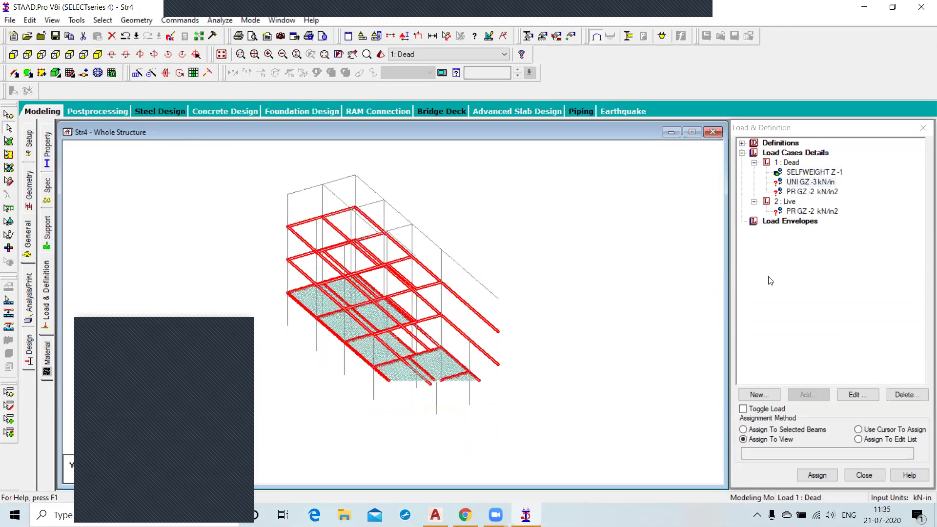
{"action": "left_click", "coordinate": [826, 478]}
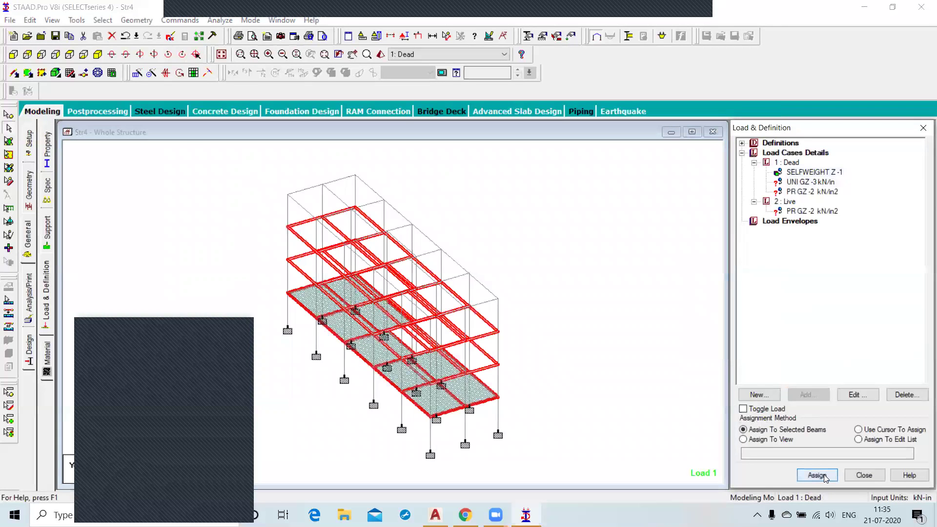
- Include the roof-level beams in the selection and assign the Dead case's uniform member load to the selected beams
{"action": "left_click", "coordinate": [26, 55]}
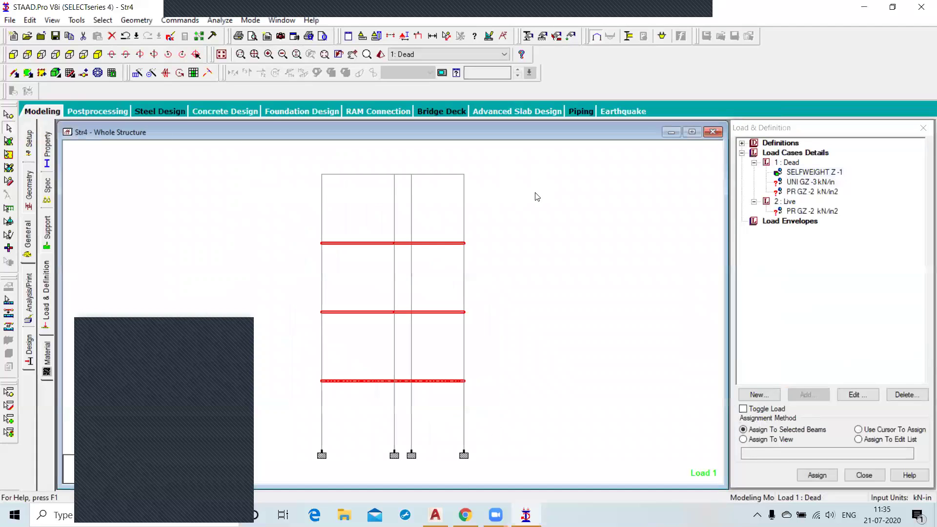
{"action": "left_click", "coordinate": [99, 55]}
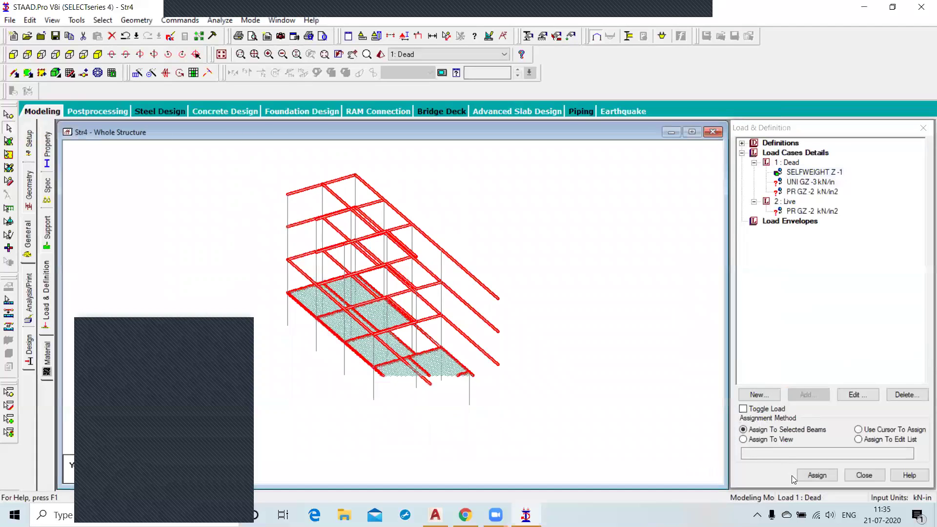
{"action": "left_click", "coordinate": [813, 477]}
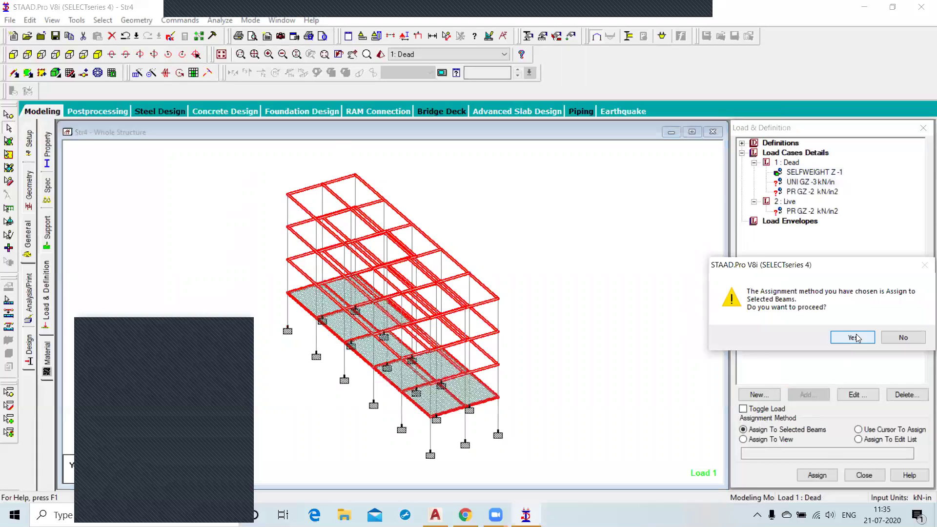
{"action": "left_click", "coordinate": [852, 338]}
{"action": "scroll", "coordinate": [669, 309], "scroll_direction": "down", "scroll_amount": 2}
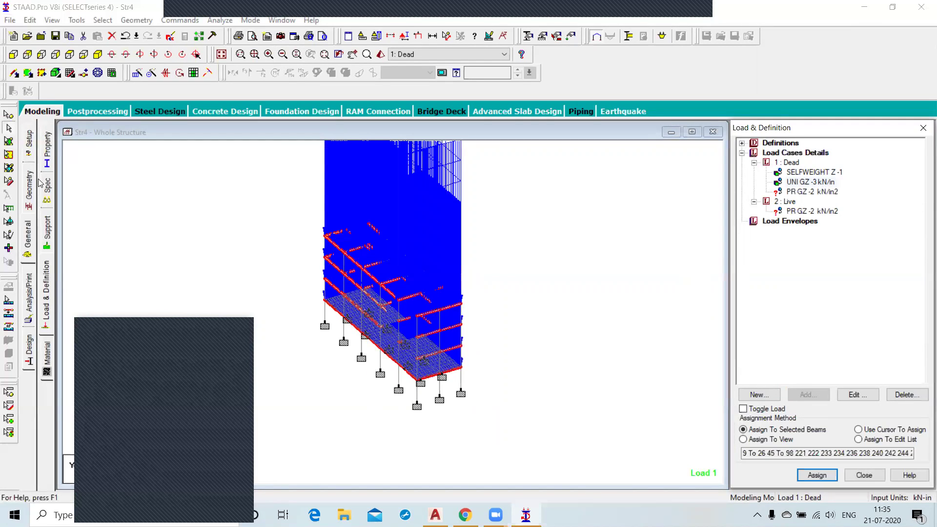
- Set the current input length unit to Meter, keeping KiloNewton for force
{"action": "left_click", "coordinate": [28, 192]}
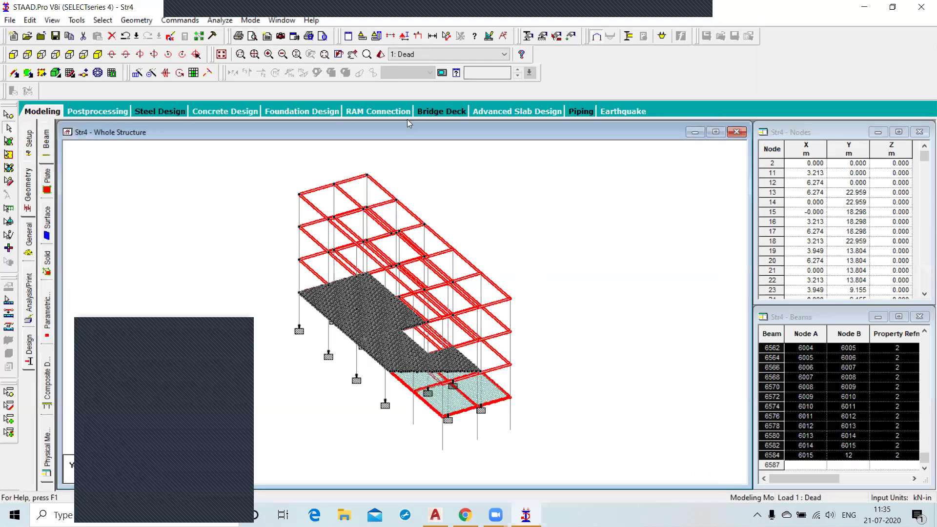
{"action": "left_click", "coordinate": [362, 39]}
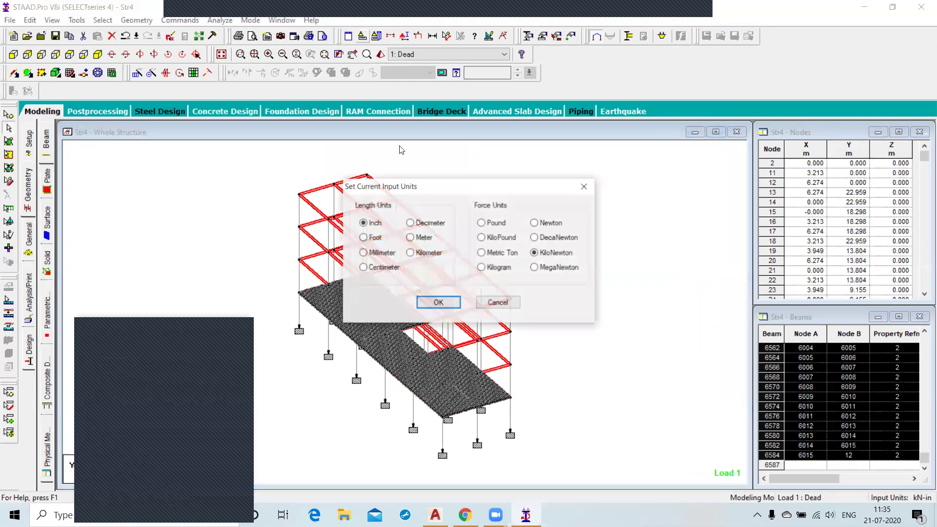
{"action": "left_click", "coordinate": [418, 239]}
{"action": "left_click", "coordinate": [447, 305]}
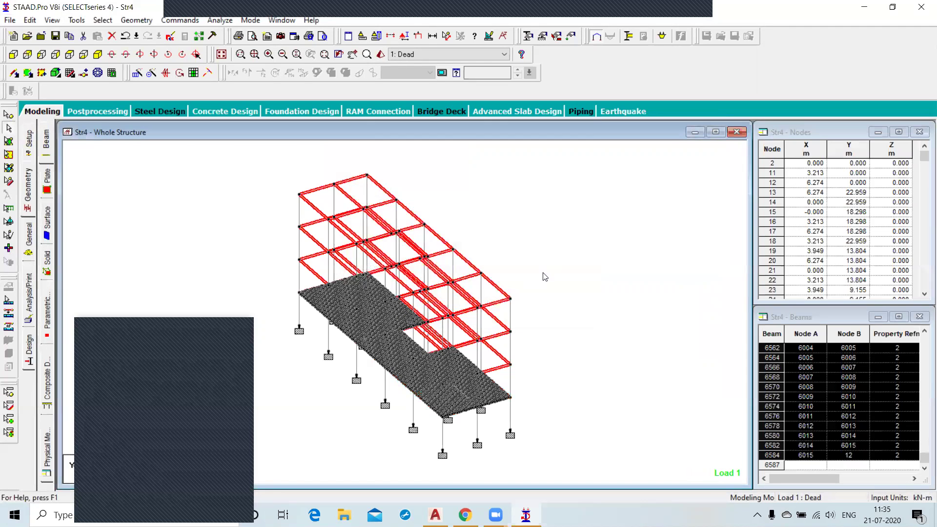
- Change the Dead case's uniform member force to -3 kN/m in the GZ direction
{"action": "left_click", "coordinate": [30, 240]}
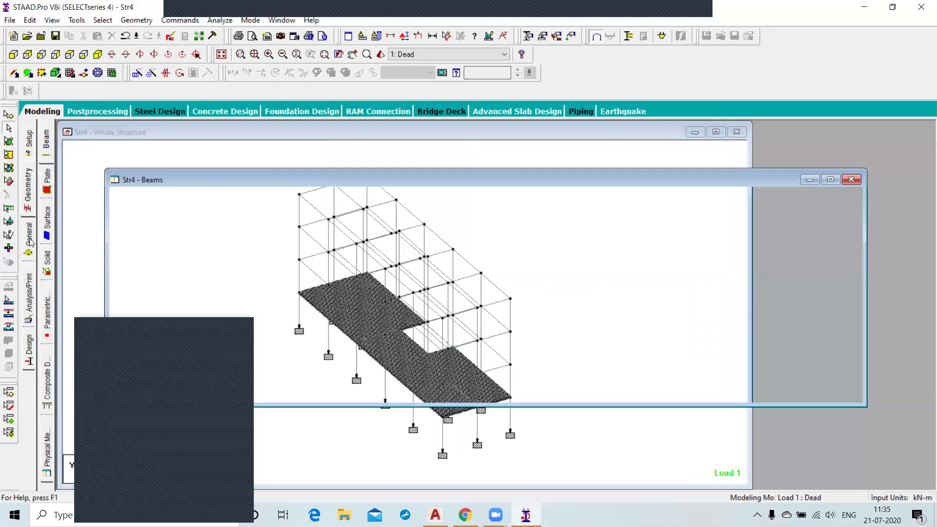
{"action": "left_click", "coordinate": [47, 293]}
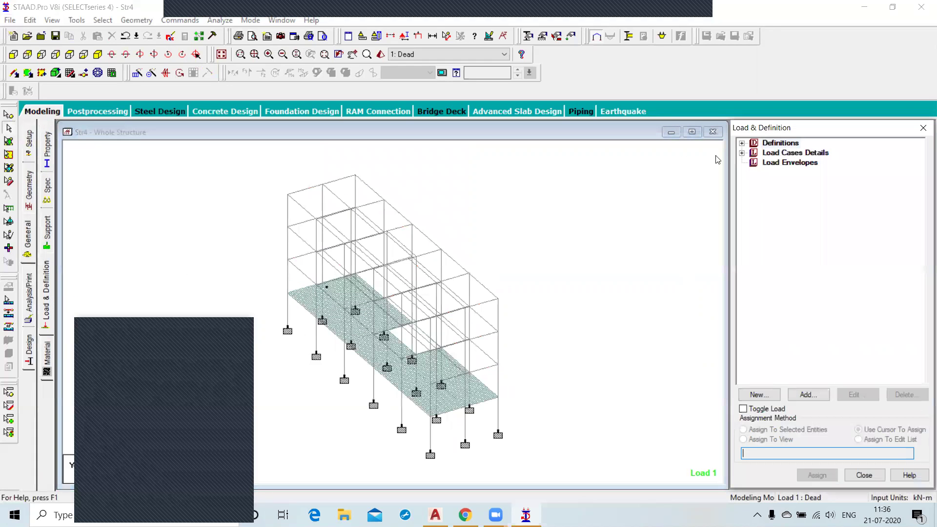
{"action": "left_click", "coordinate": [743, 153]}
{"action": "left_click", "coordinate": [754, 163]}
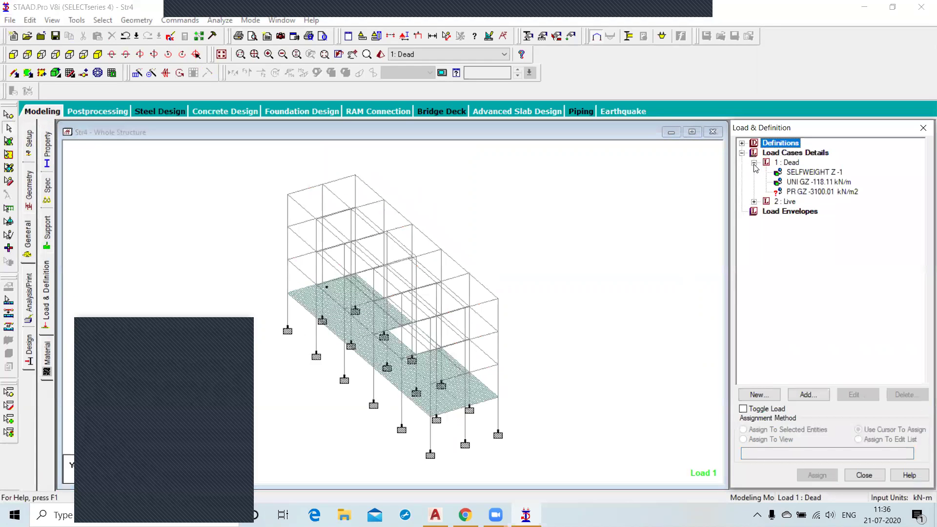
{"action": "double_click", "coordinate": [819, 182]}
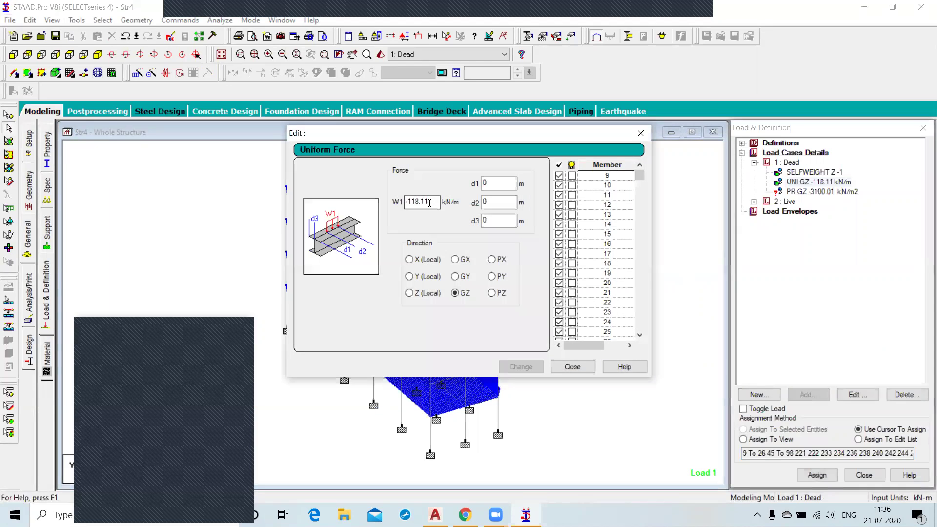
{"action": "left_click", "coordinate": [430, 203]}
{"action": "key", "text": "BackSpace"}
{"action": "key", "text": "BackSpace"}
{"action": "key", "text": "BackSpace"}
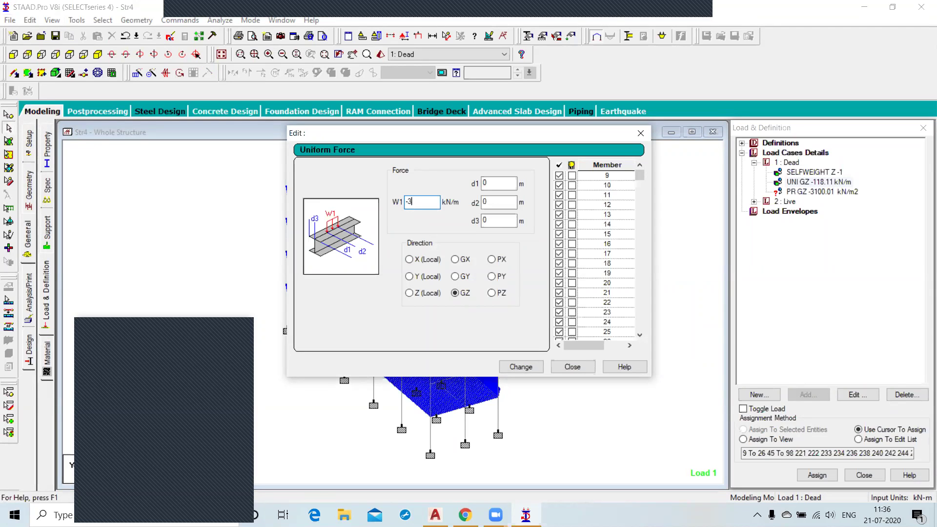
{"action": "left_click", "coordinate": [521, 367]}
{"action": "left_click", "coordinate": [572, 367]}
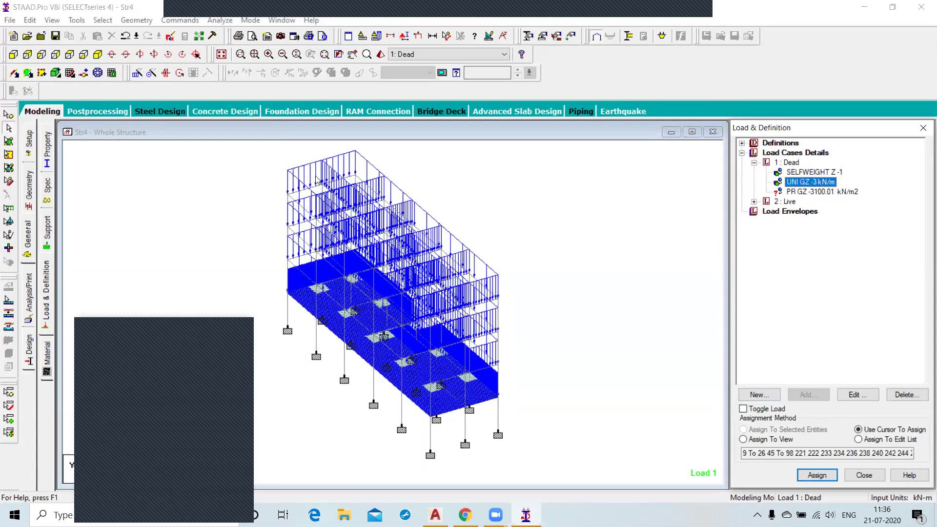
- Change the Dead case's full-plate pressure to -3.5 kN/m2 in the GZ direction
{"action": "scroll", "coordinate": [288, 205], "scroll_direction": "up", "scroll_amount": 2}
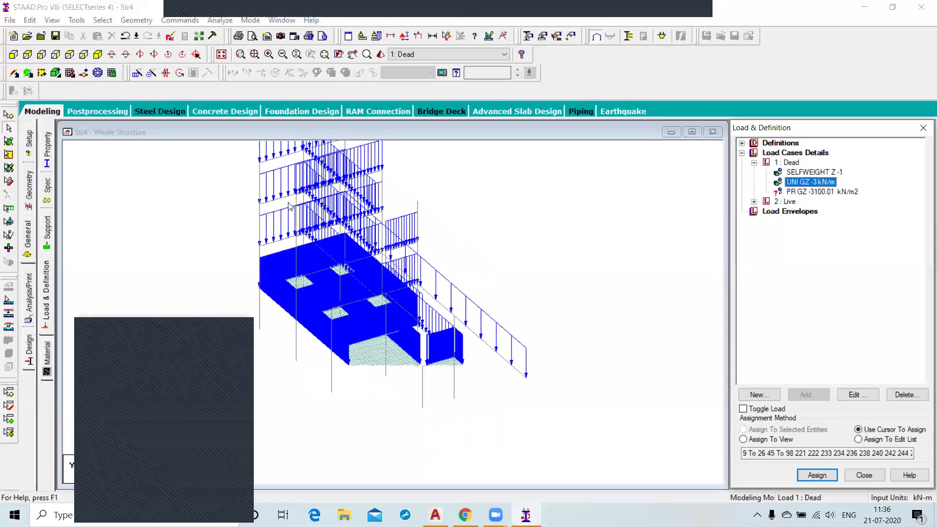
{"action": "scroll", "coordinate": [530, 207], "scroll_direction": "down", "scroll_amount": 1}
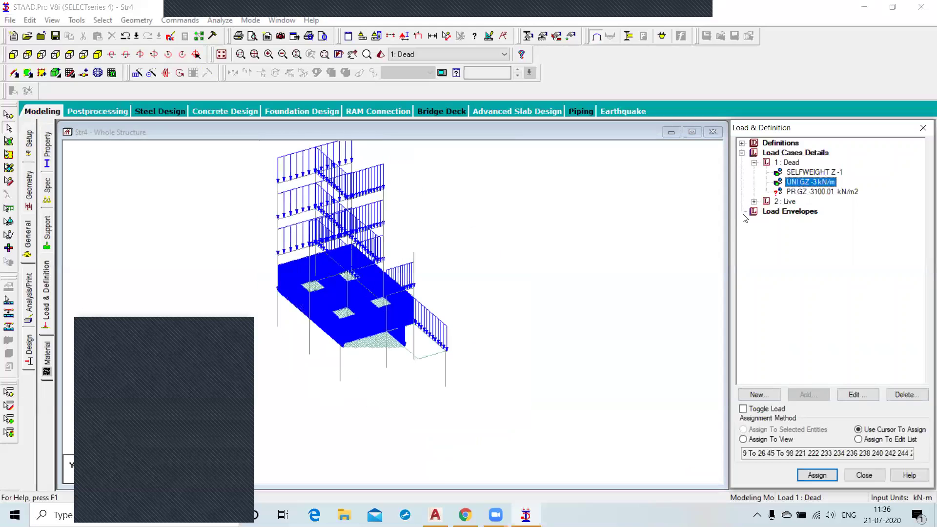
{"action": "left_click", "coordinate": [830, 192]}
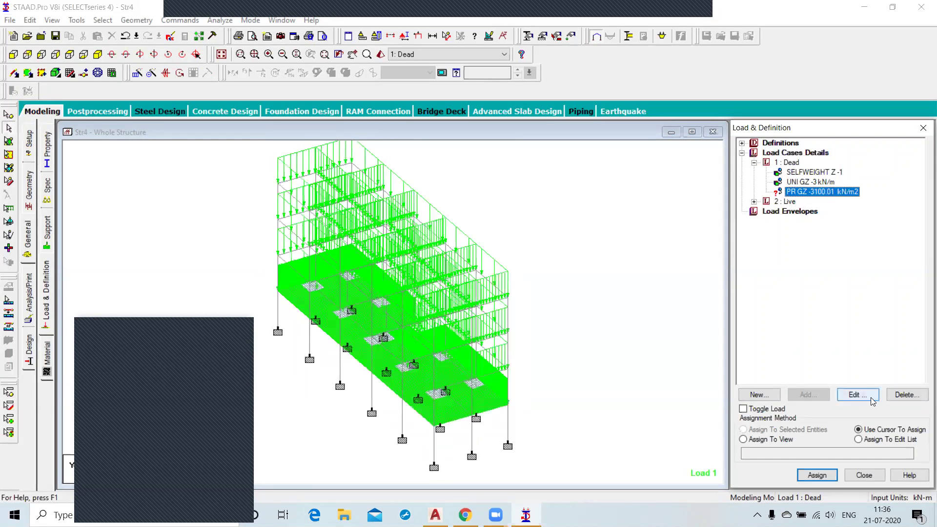
{"action": "left_click", "coordinate": [854, 395]}
{"action": "left_click", "coordinate": [463, 216]}
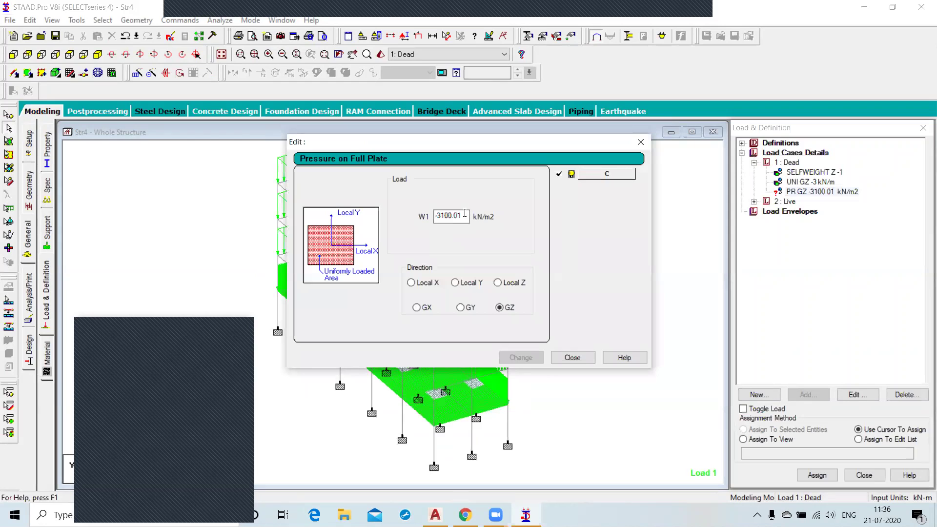
{"action": "key", "text": "BackSpace"}
{"action": "key", "text": "BackSpace"}
{"action": "key", "text": "BackSpace"}
{"action": "key", "text": "BackSpace"}
{"action": "key", "text": "BackSpace"}
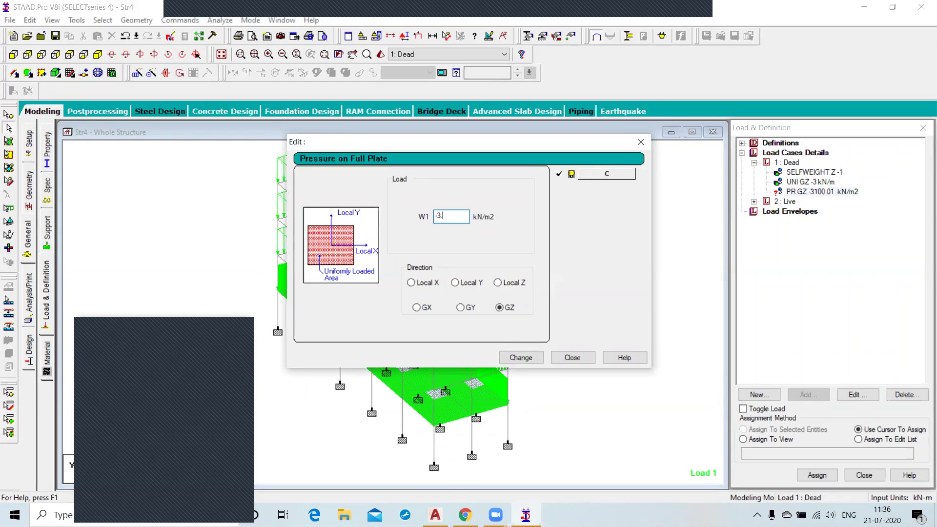
{"action": "left_click", "coordinate": [534, 359]}
{"action": "left_click", "coordinate": [572, 358]}
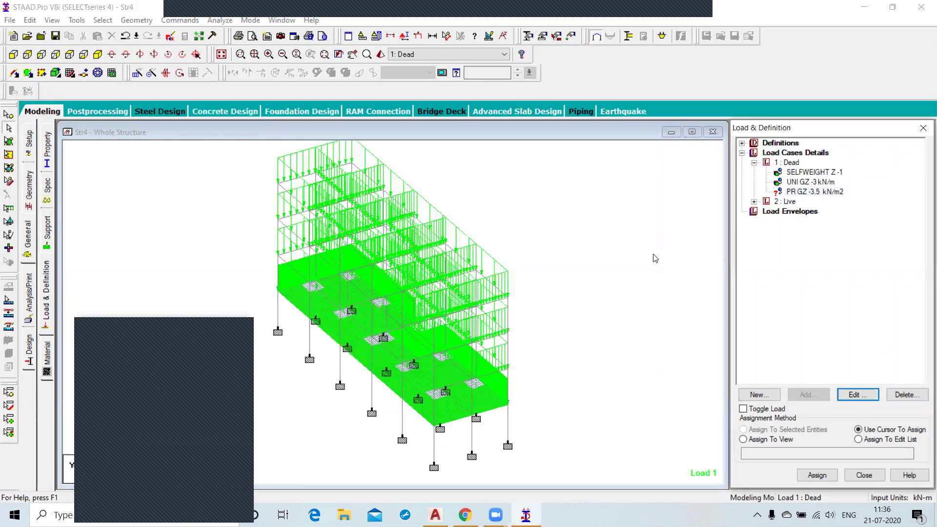
- Select all plates of the meshed slab and assign the Dead case's plate pressure to them
{"action": "left_click", "coordinate": [819, 192]}
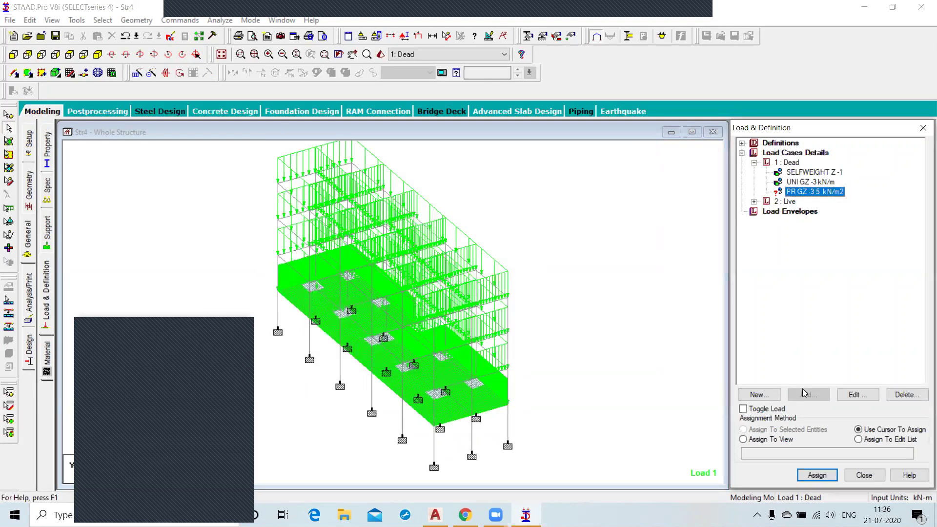
{"action": "left_click", "coordinate": [9, 141]}
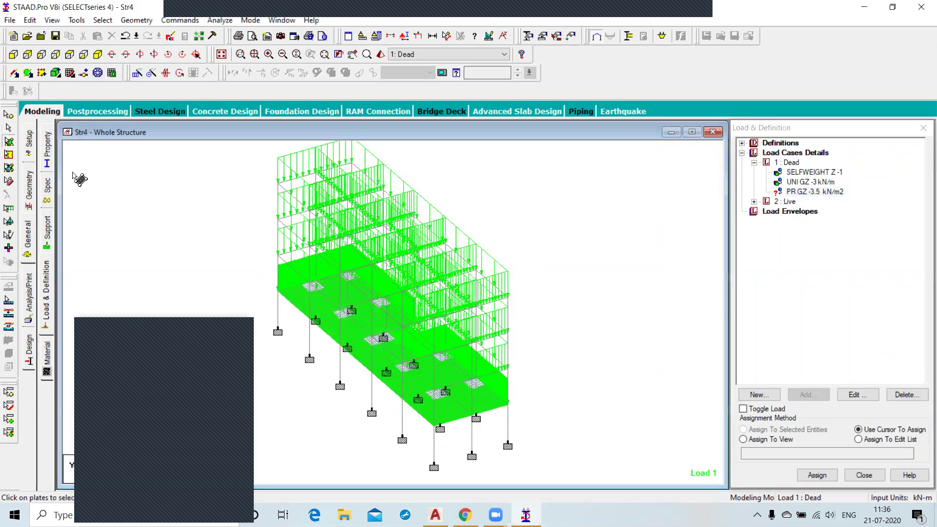
{"action": "left_click_drag", "start_coordinate": [221, 208], "coordinate": [584, 464]}
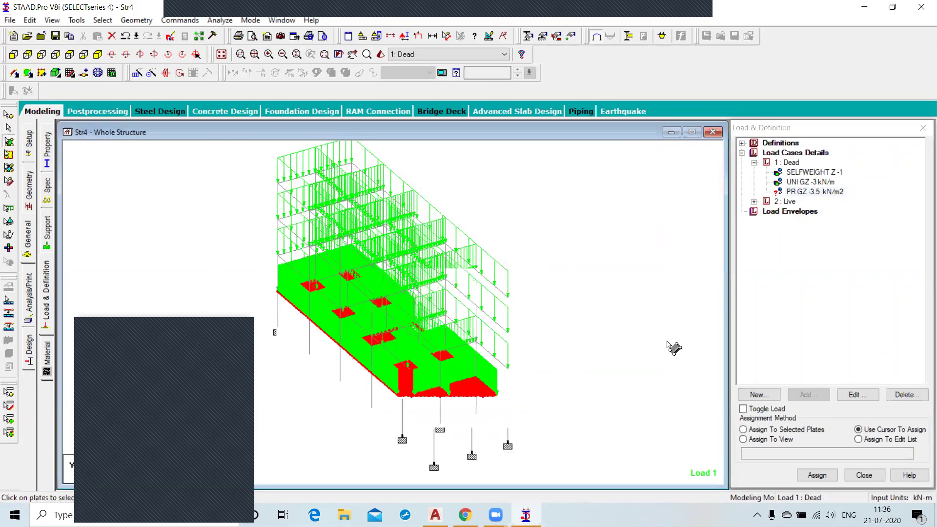
{"action": "left_click", "coordinate": [768, 433]}
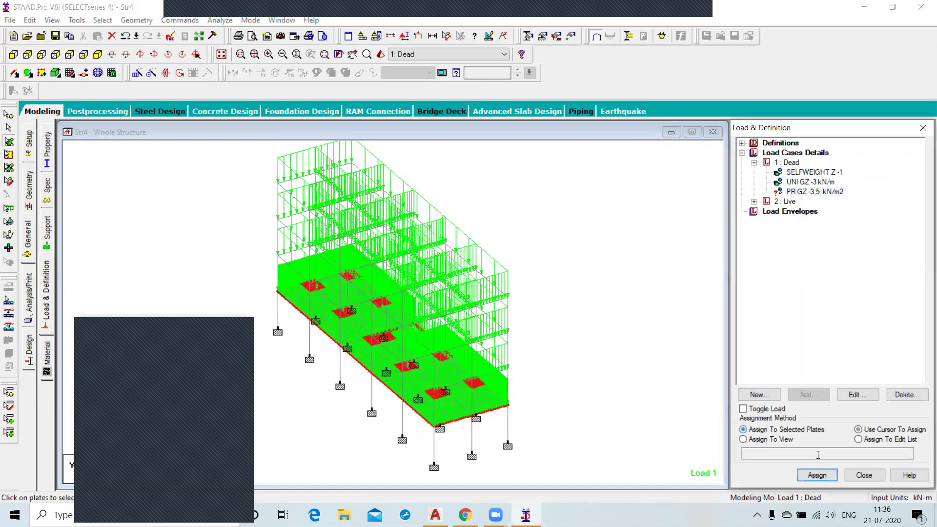
{"action": "left_click", "coordinate": [824, 478]}
{"action": "left_click", "coordinate": [855, 340]}
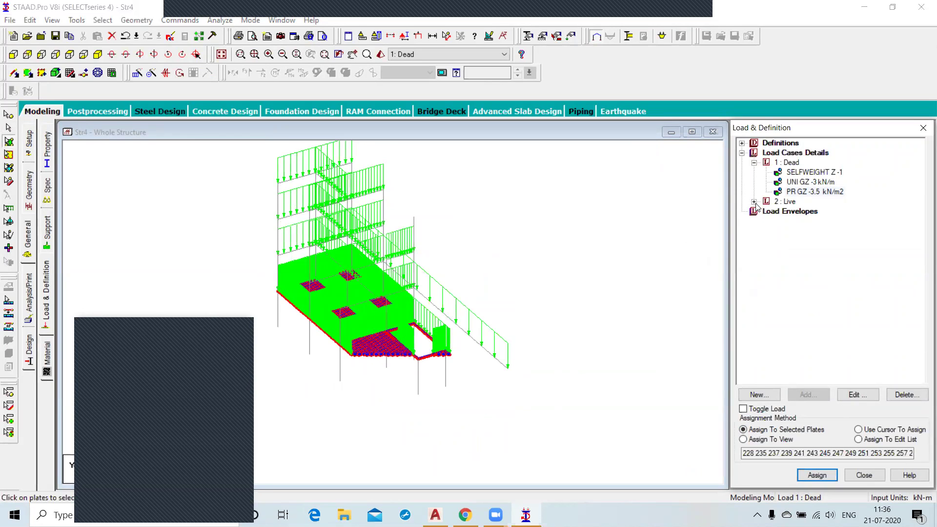
- Assign the Live case's plate pressure to the selected slab plates and change it to -2 kN/m2 in GZ
{"action": "left_click", "coordinate": [808, 211]}
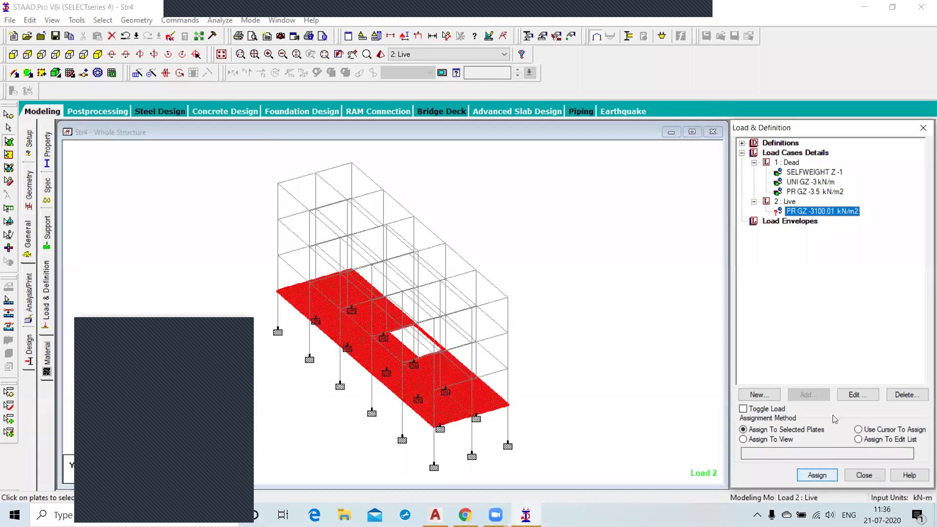
{"action": "left_click", "coordinate": [633, 291]}
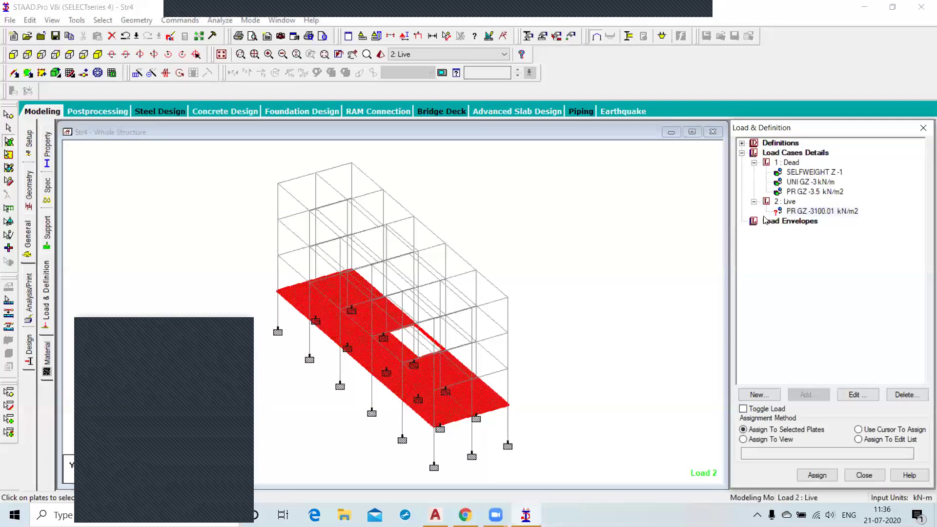
{"action": "left_click", "coordinate": [830, 211]}
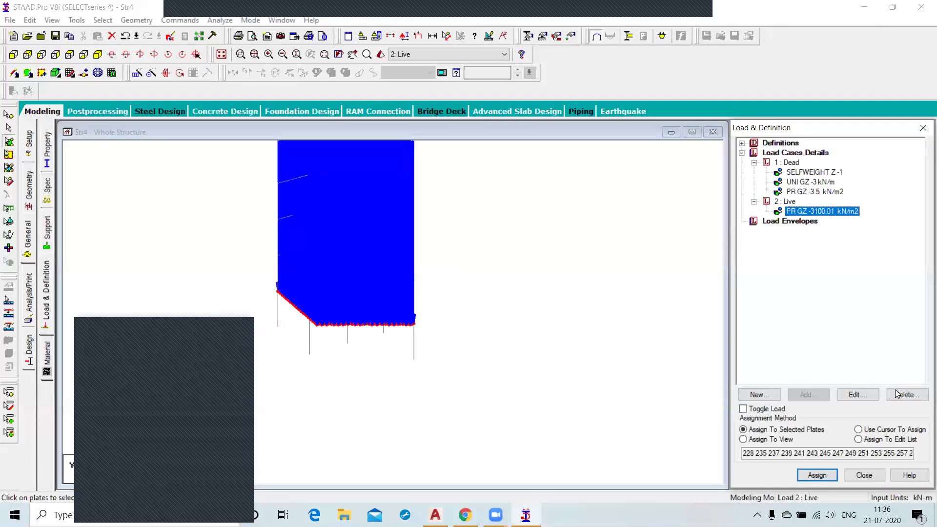
{"action": "left_click", "coordinate": [864, 398]}
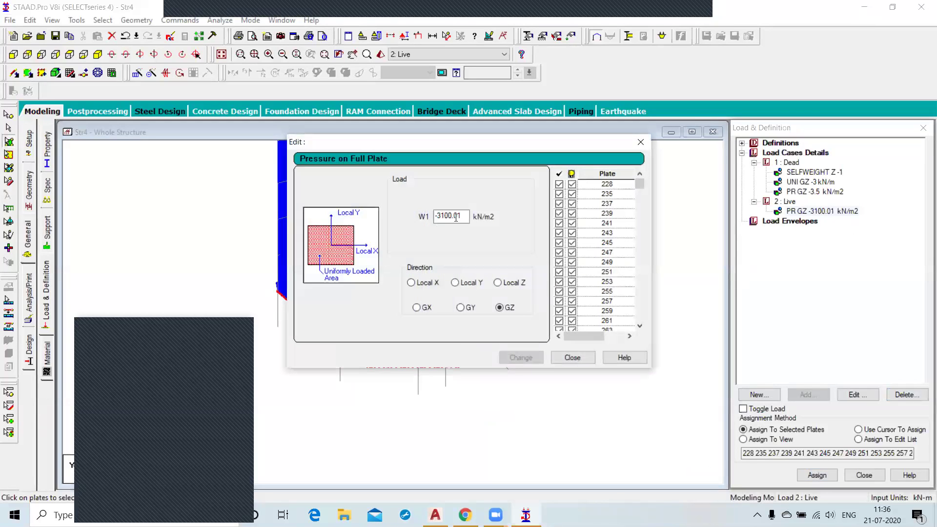
{"action": "left_click_drag", "start_coordinate": [466, 215], "coordinate": [438, 215]}
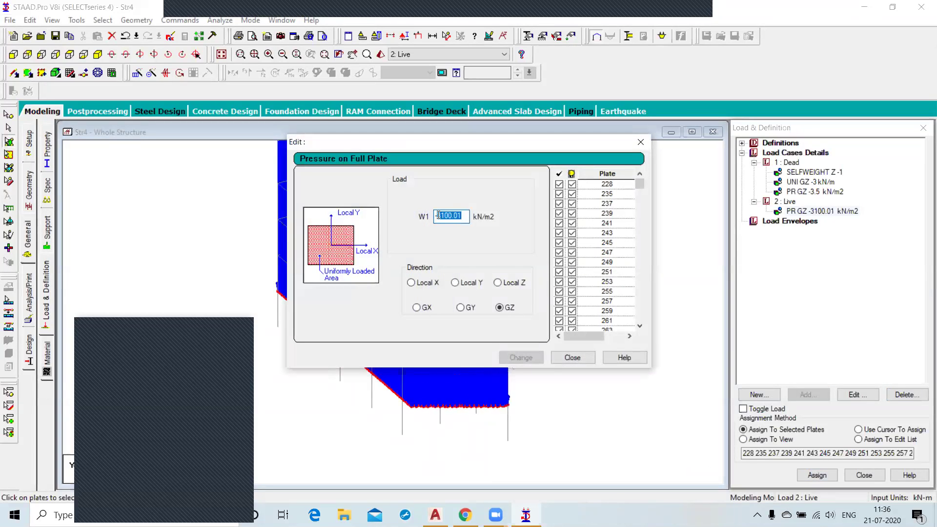
{"action": "type", "text": "-2"}
{"action": "left_click", "coordinate": [525, 360]}
{"action": "left_click", "coordinate": [573, 358]}
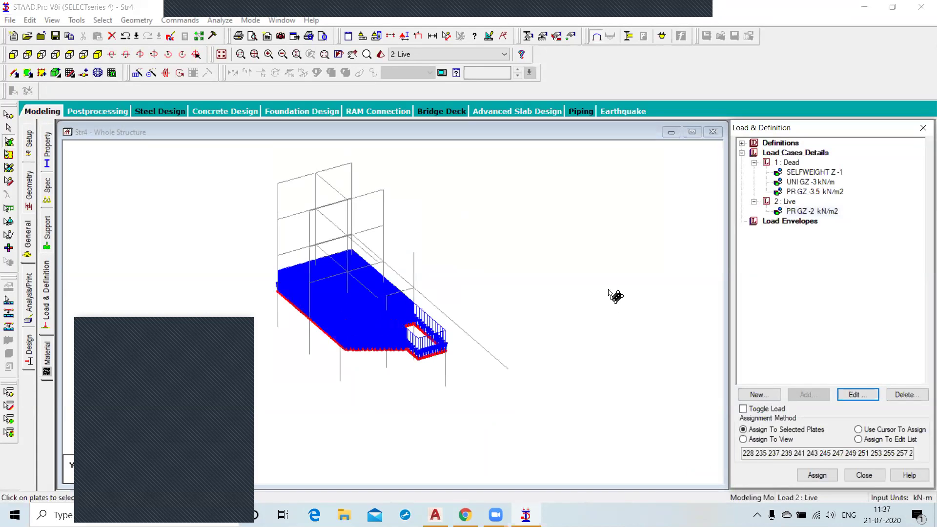
{"action": "left_click", "coordinate": [608, 289]}
- Define load combination 3 from the Dead and Live cases with a factor of 1.5 on each
{"action": "left_click", "coordinate": [809, 155]}
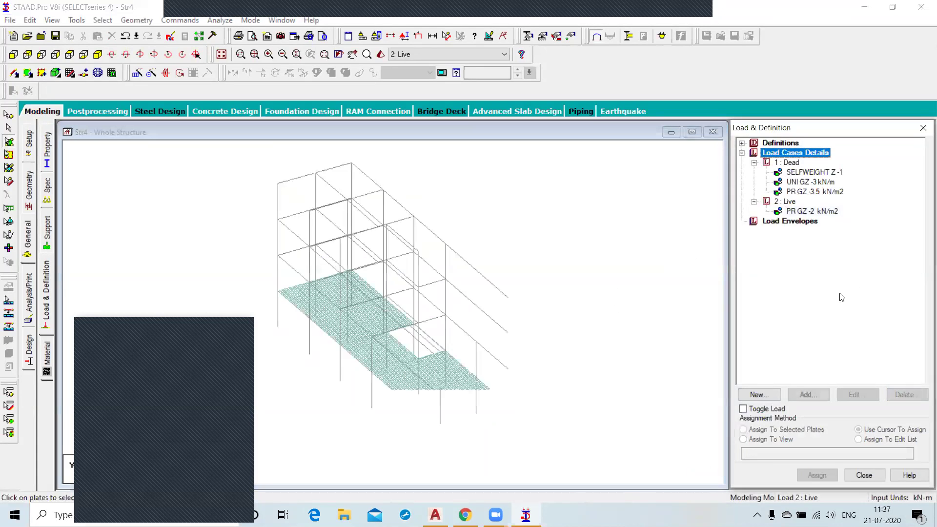
{"action": "left_click", "coordinate": [808, 394]}
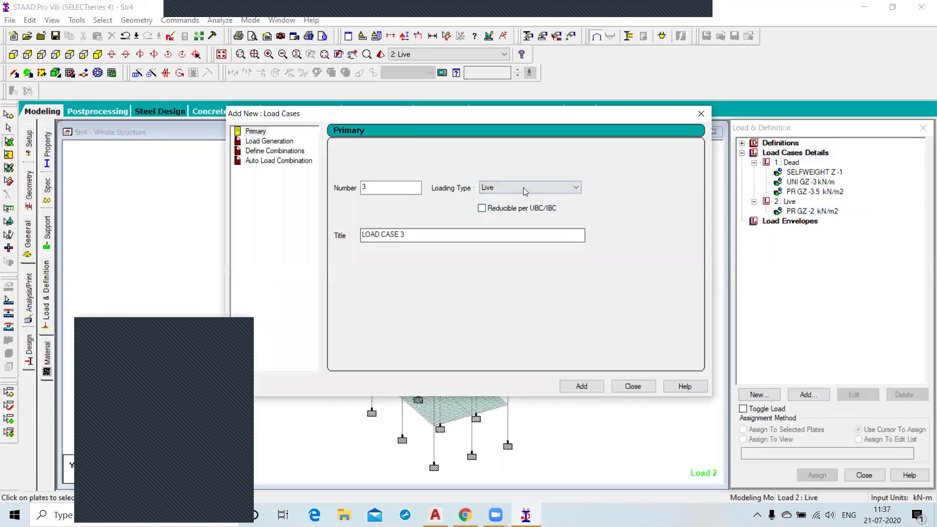
{"action": "left_click", "coordinate": [275, 151]}
{"action": "left_click", "coordinate": [475, 209]}
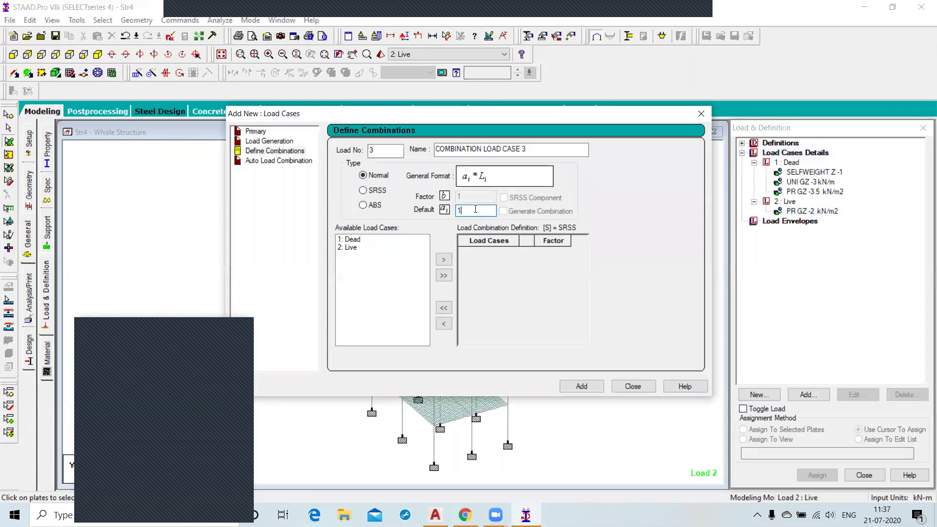
{"action": "left_click", "coordinate": [444, 275]}
{"action": "left_click", "coordinate": [585, 387]}
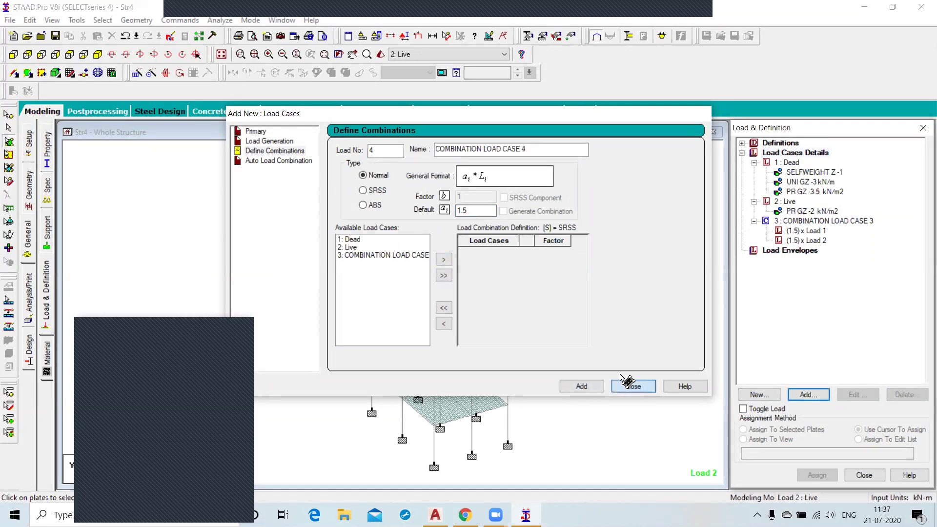
{"action": "left_click", "coordinate": [633, 386]}
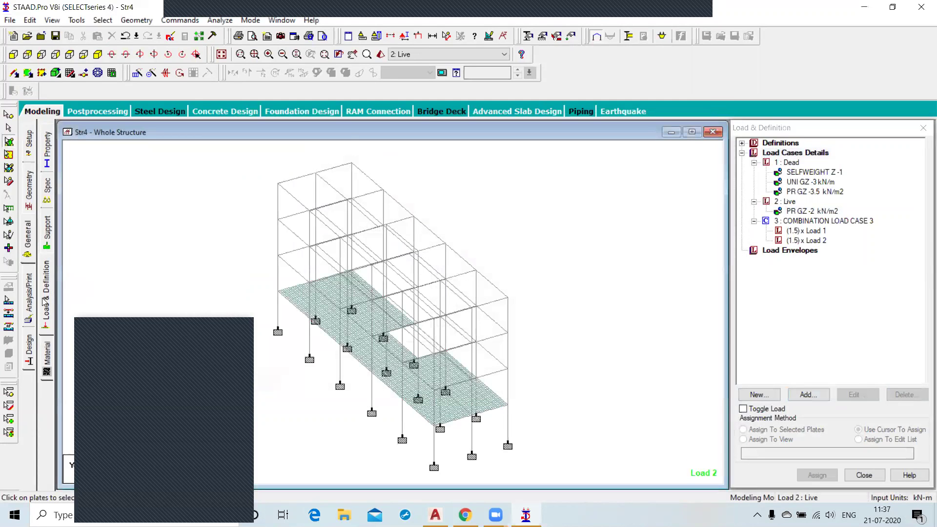
- Add a Perform Analysis command with the All print option
{"action": "left_click", "coordinate": [28, 296]}
{"action": "left_click", "coordinate": [410, 290]}
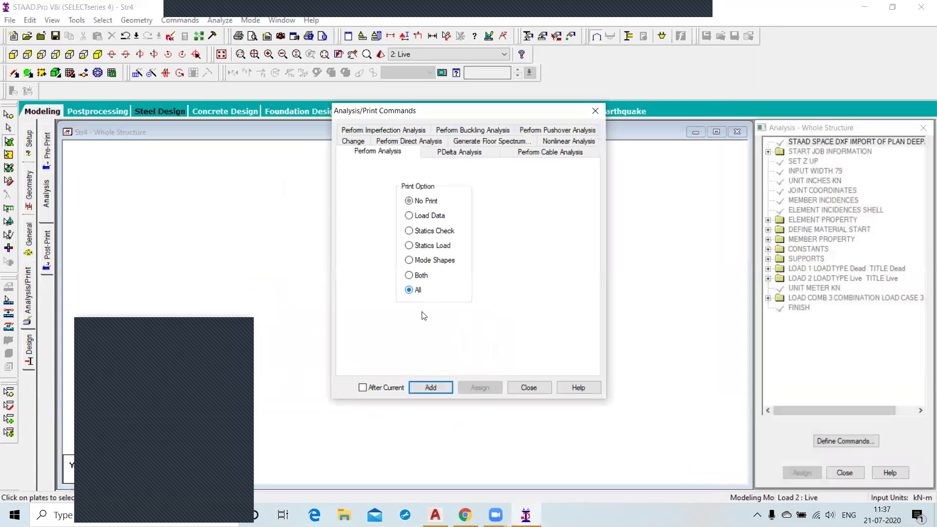
{"action": "left_click", "coordinate": [430, 386]}
{"action": "left_click", "coordinate": [530, 387]}
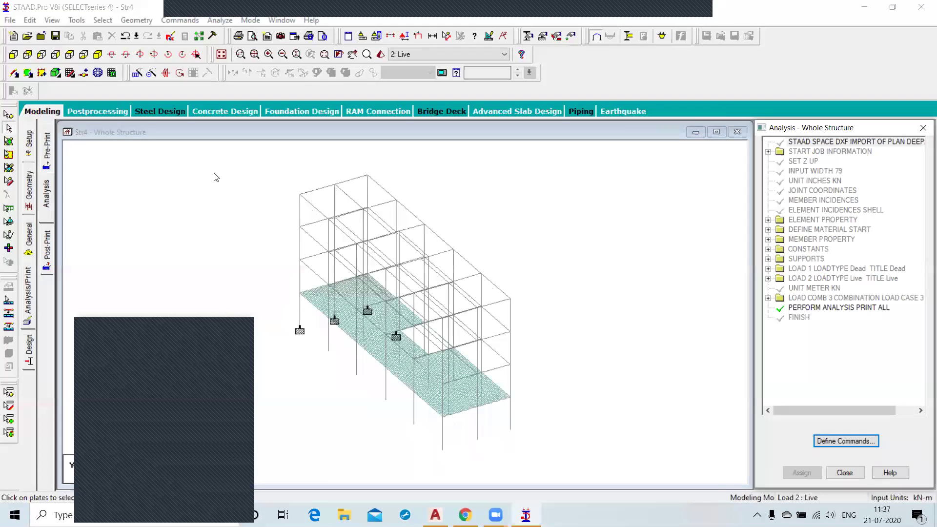
- Run the analysis, saving the modified structure, and open the output file when it ends
{"action": "left_click", "coordinate": [220, 20]}
{"action": "left_click", "coordinate": [236, 37]}
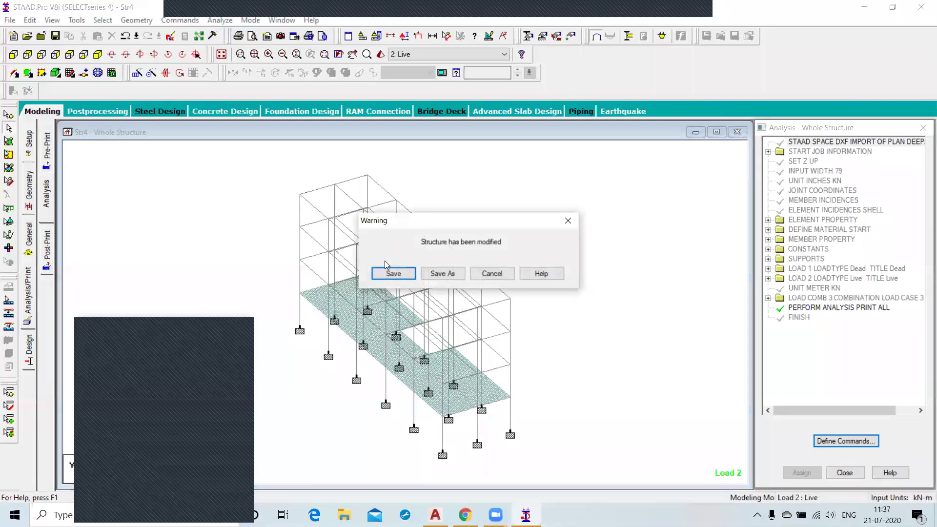
{"action": "left_click", "coordinate": [388, 272]}
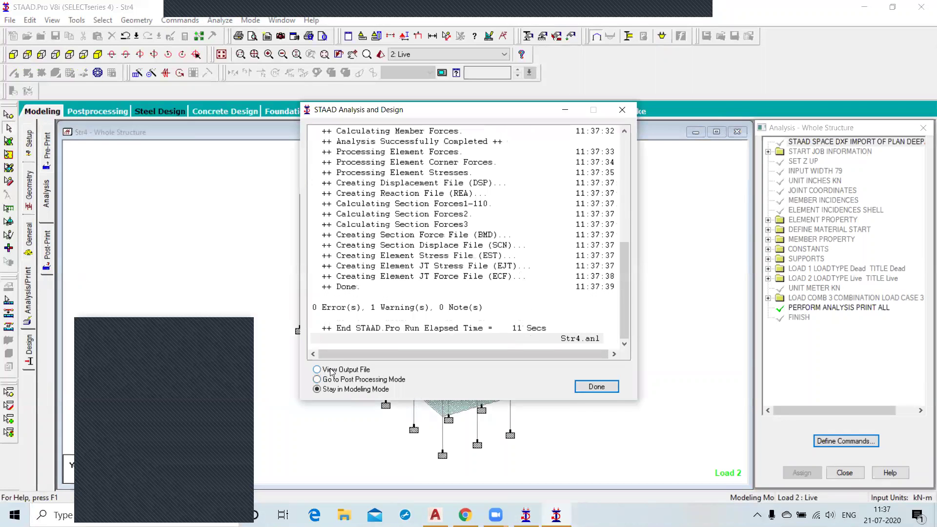
{"action": "left_click", "coordinate": [597, 388]}
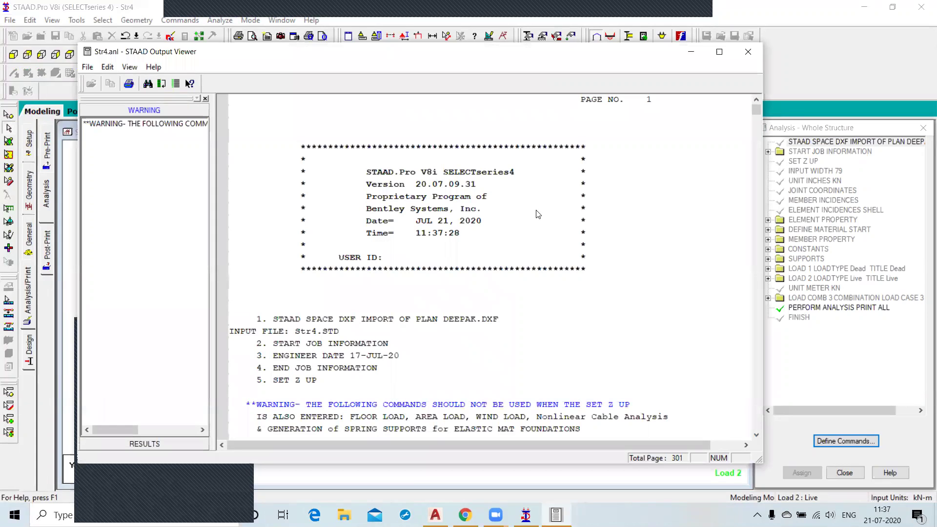
- Read through the analysis output file, from the input listing to the support reaction tables near its end
{"action": "scroll", "coordinate": [436, 275], "scroll_direction": "down", "scroll_amount": 5}
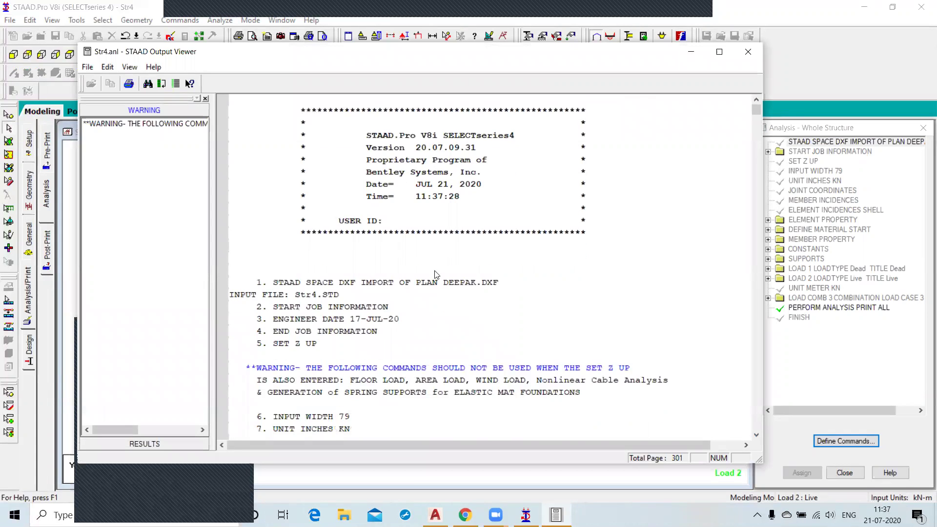
{"action": "scroll", "coordinate": [431, 279], "scroll_direction": "down", "scroll_amount": 12}
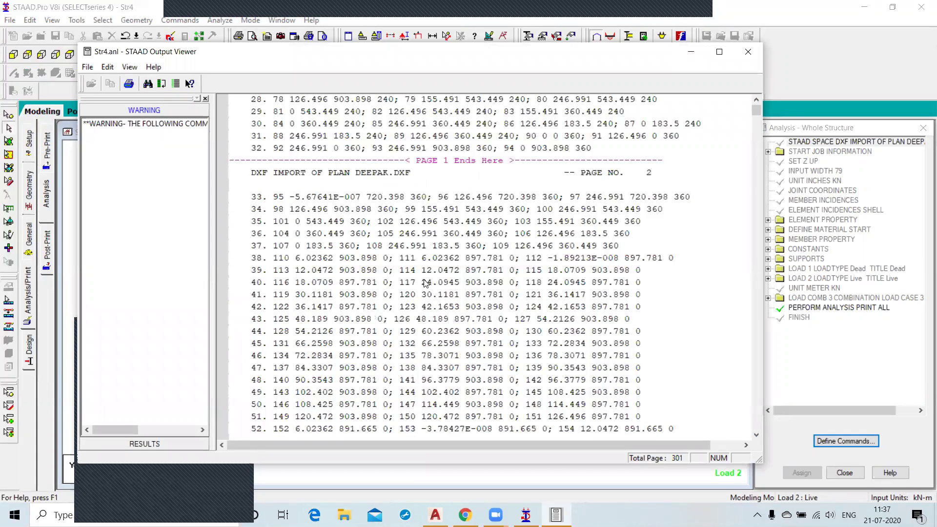
{"action": "scroll", "coordinate": [426, 283], "scroll_direction": "down", "scroll_amount": 20}
{"action": "scroll", "coordinate": [504, 280], "scroll_direction": "down", "scroll_amount": 18}
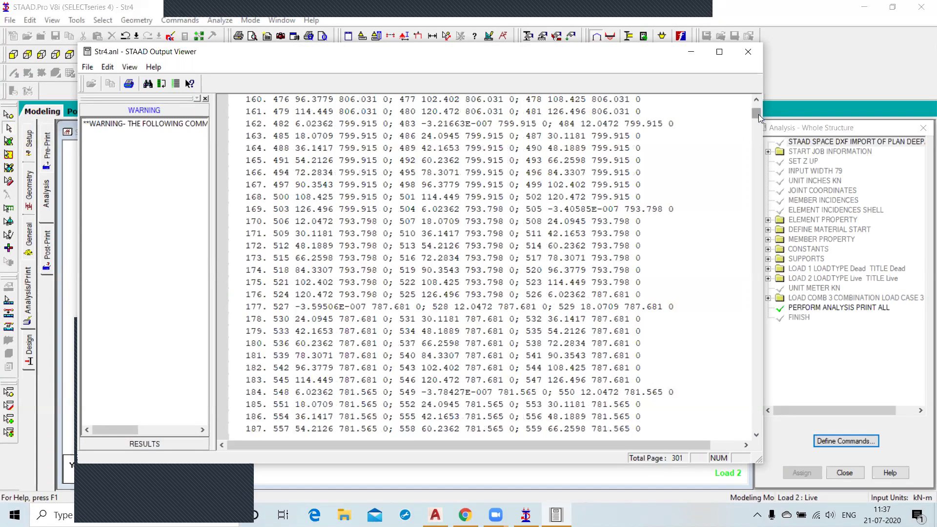
{"action": "left_click_drag", "start_coordinate": [759, 157], "coordinate": [759, 183]}
{"action": "left_click_drag", "start_coordinate": [758, 229], "coordinate": [753, 431]}
{"action": "scroll", "coordinate": [577, 153], "scroll_direction": "up", "scroll_amount": 12}
{"action": "scroll", "coordinate": [579, 156], "scroll_direction": "up", "scroll_amount": 15}
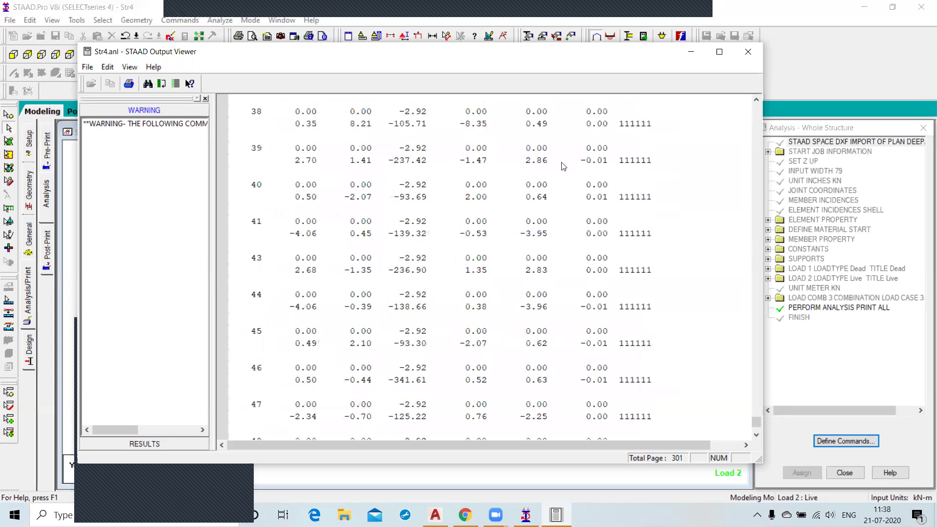
{"action": "scroll", "coordinate": [564, 165], "scroll_direction": "up", "scroll_amount": 5}
- Examine the total reaction load summary for load case 1 and the listings that precede it in the output
{"action": "left_click", "coordinate": [144, 443]}
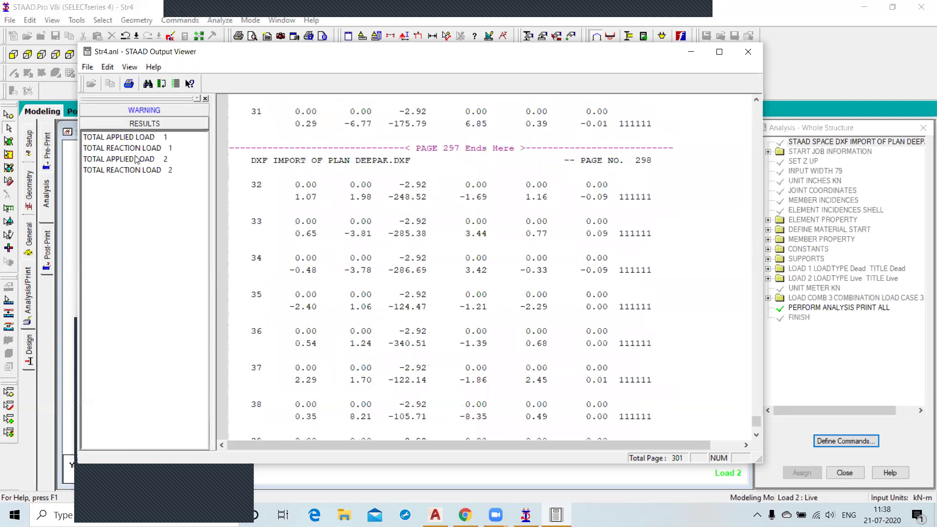
{"action": "left_click", "coordinate": [139, 149]}
{"action": "scroll", "coordinate": [399, 210], "scroll_direction": "up", "scroll_amount": 20}
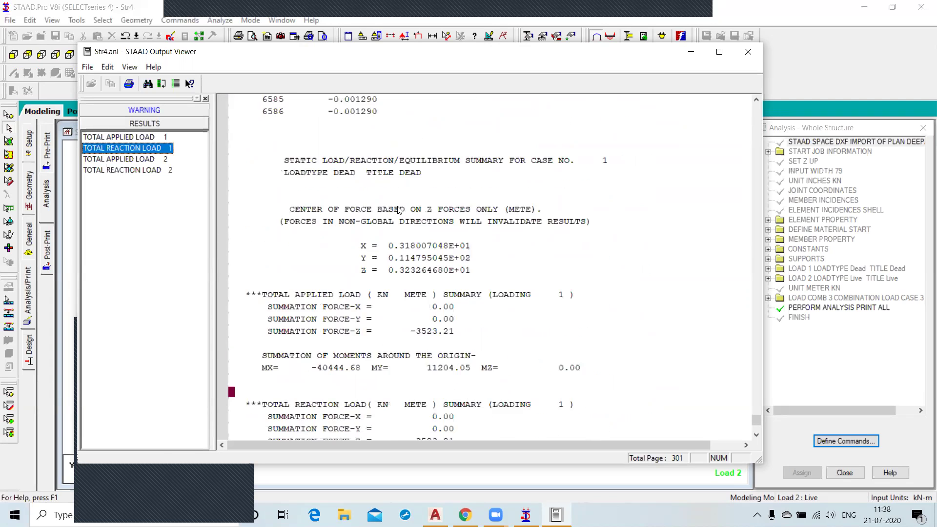
{"action": "scroll", "coordinate": [400, 210], "scroll_direction": "up", "scroll_amount": 20}
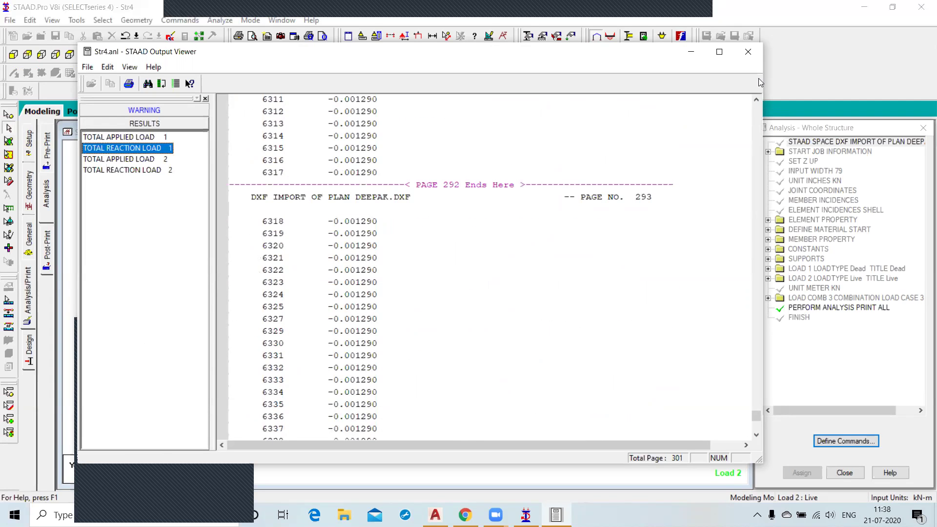
{"action": "left_click", "coordinate": [756, 100]}
{"action": "left_click_drag", "start_coordinate": [756, 99], "coordinate": [756, 100]}
{"action": "left_click_drag", "start_coordinate": [759, 416], "coordinate": [754, 196]}
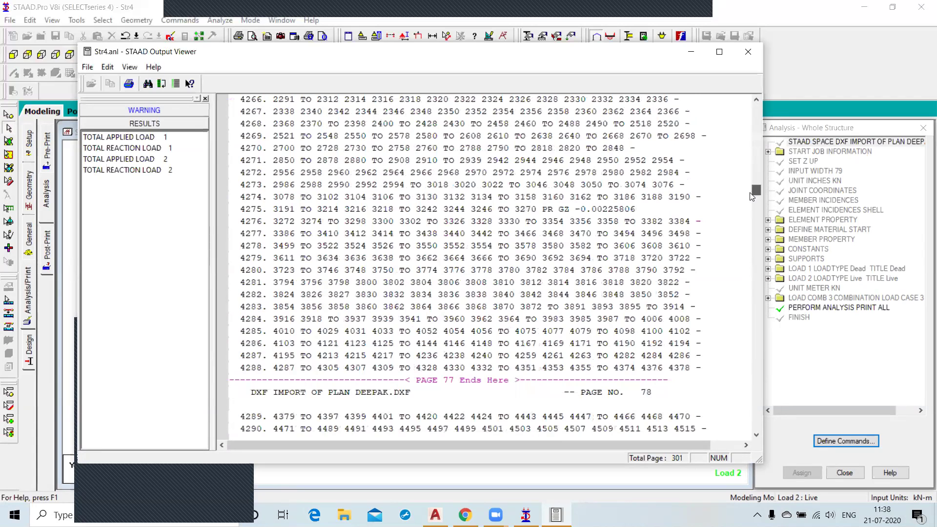
- Examine the output file from the load input listing to the dead load member table, and close the output file
{"action": "scroll", "coordinate": [443, 358], "scroll_direction": "down", "scroll_amount": 10}
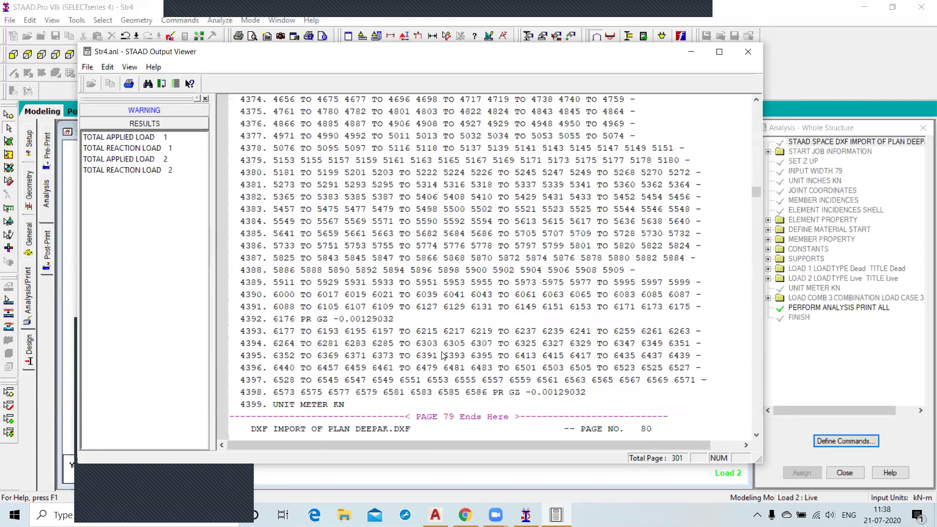
{"action": "scroll", "coordinate": [412, 313], "scroll_direction": "down", "scroll_amount": 20}
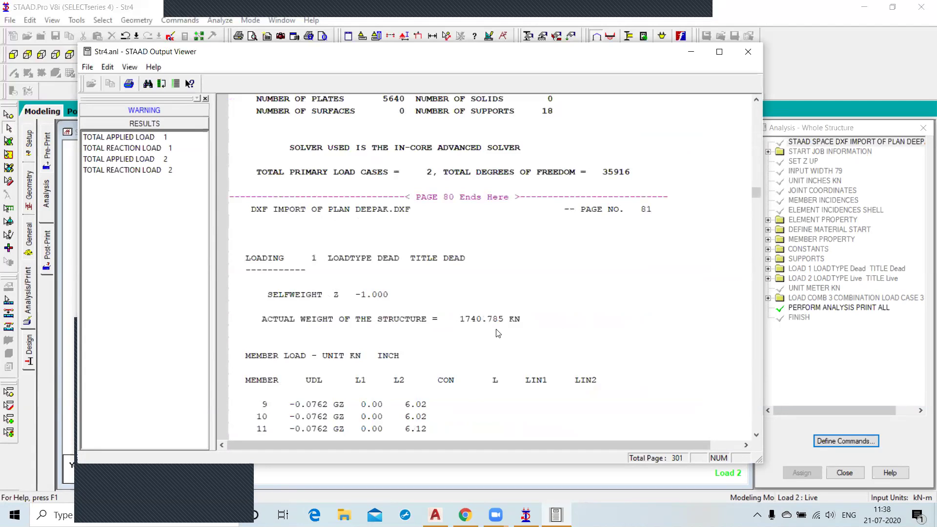
{"action": "scroll", "coordinate": [496, 337], "scroll_direction": "down", "scroll_amount": 20}
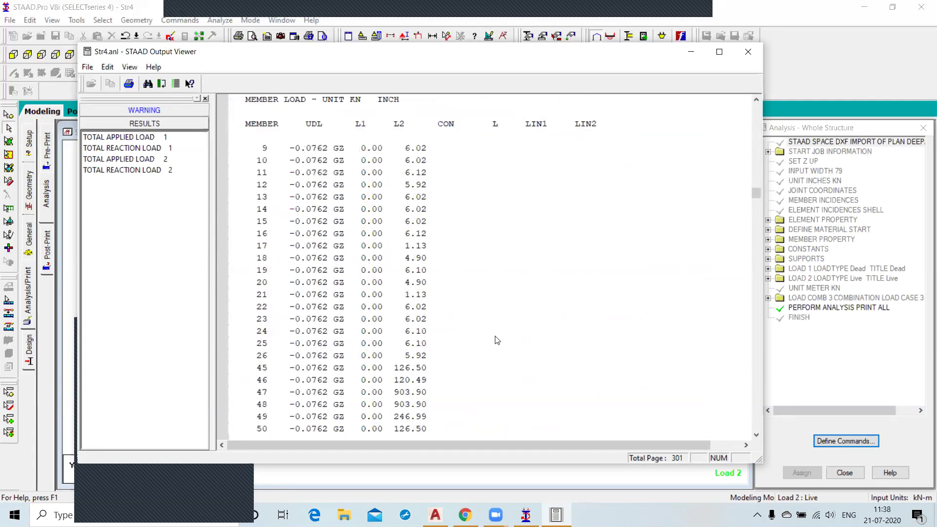
{"action": "left_click", "coordinate": [747, 53]}
- Switch to post-processing with the Dead, Live and combination load cases included in the results
{"action": "left_click", "coordinate": [87, 111]}
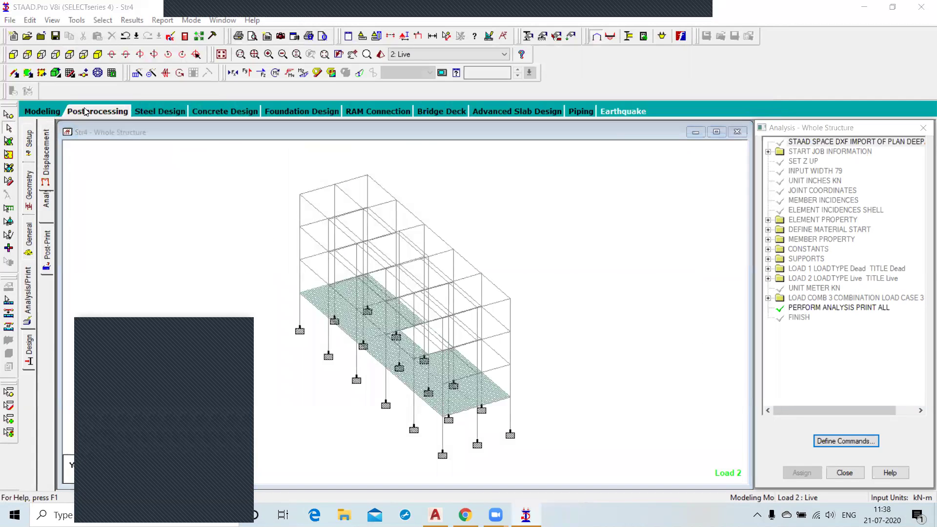
{"action": "left_click", "coordinate": [533, 351]}
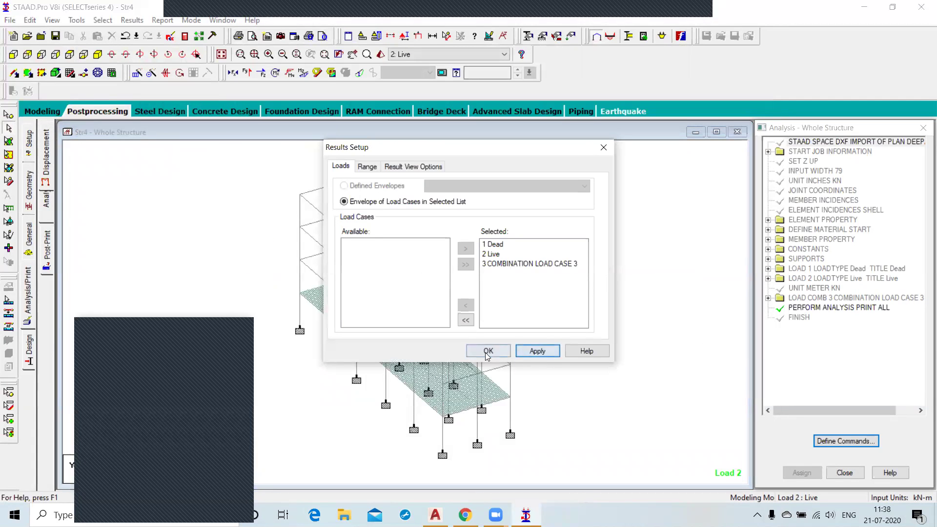
{"action": "left_click", "coordinate": [489, 351]}
- Show the Max Absolute plate stress contour on the slabs for combination load case 3
{"action": "left_click", "coordinate": [29, 224]}
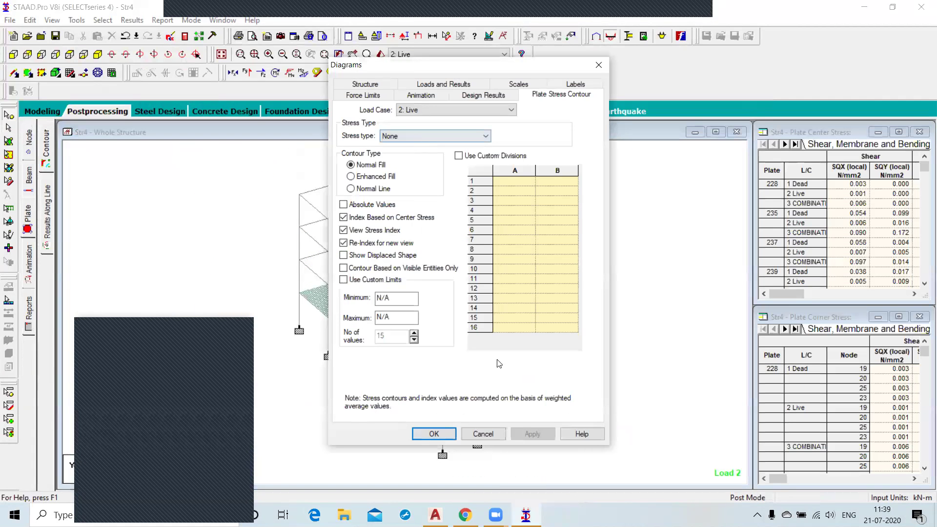
{"action": "left_click", "coordinate": [532, 434]}
{"action": "left_click", "coordinate": [434, 434]}
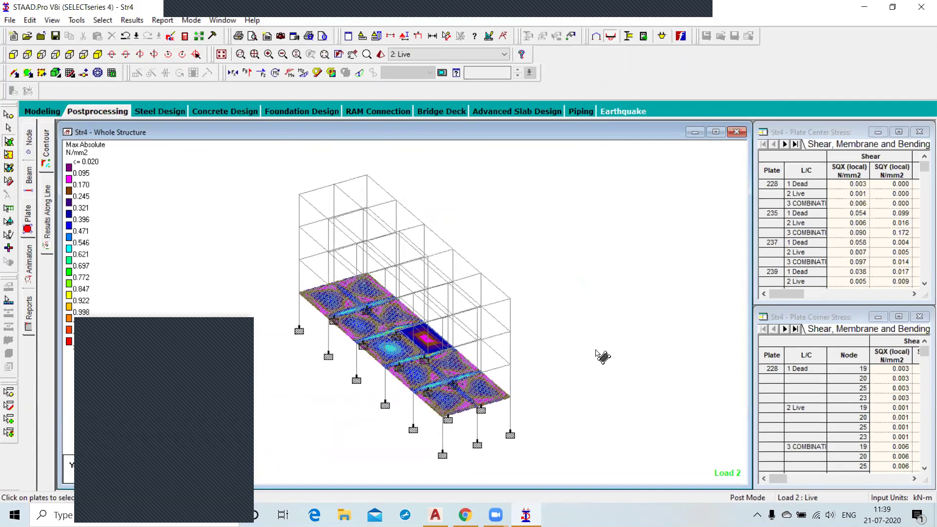
{"action": "left_click", "coordinate": [474, 55]}
{"action": "left_click", "coordinate": [460, 84]}
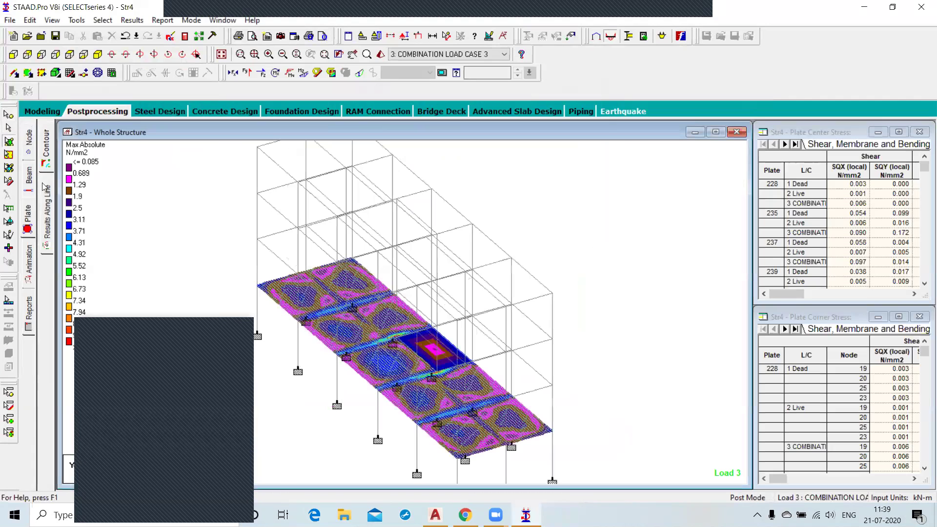
- Return to modelling and set the concrete design code to IS456
{"action": "left_click", "coordinate": [42, 115]}
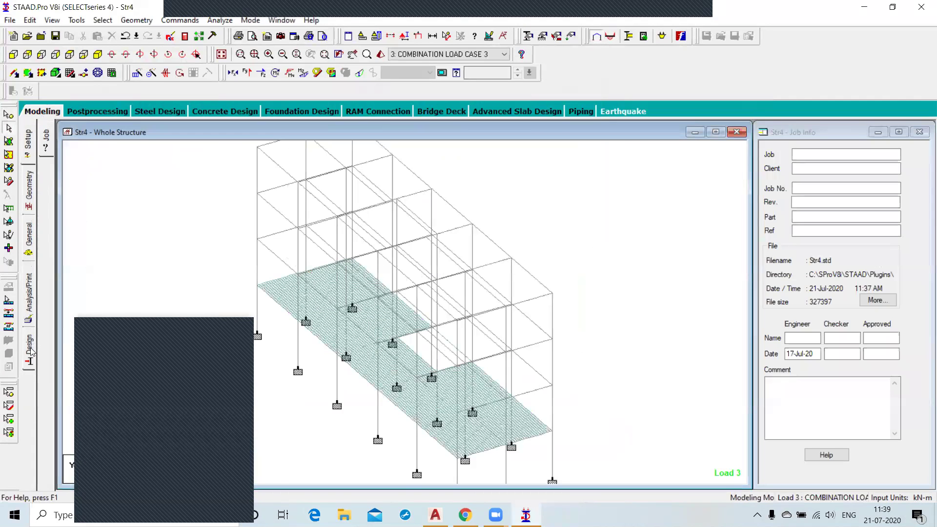
{"action": "left_click", "coordinate": [31, 350]}
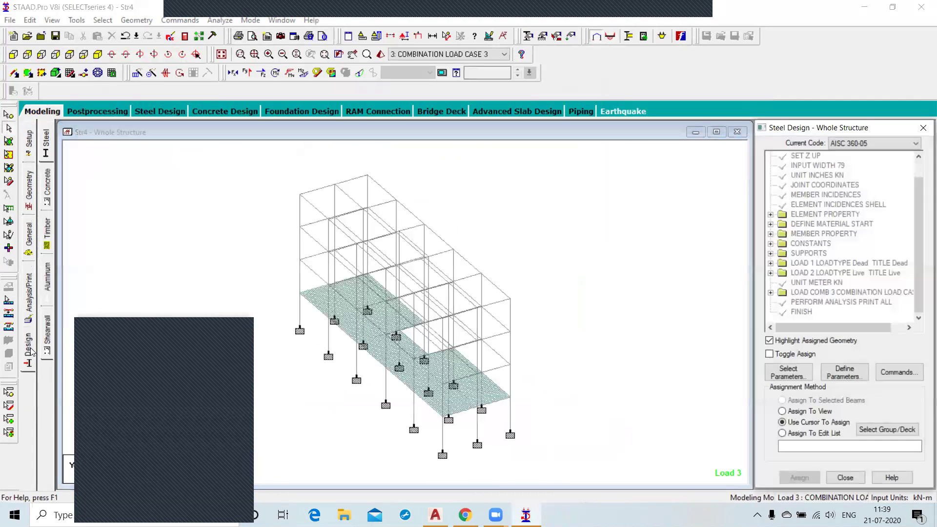
{"action": "left_click", "coordinate": [887, 143]}
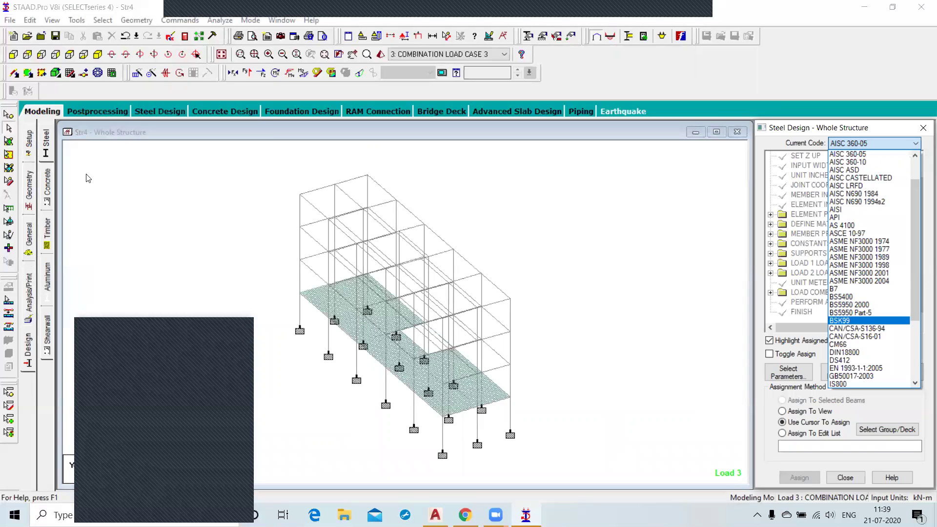
{"action": "left_click", "coordinate": [454, 161]}
{"action": "left_click", "coordinate": [47, 188]}
{"action": "left_click", "coordinate": [874, 143]}
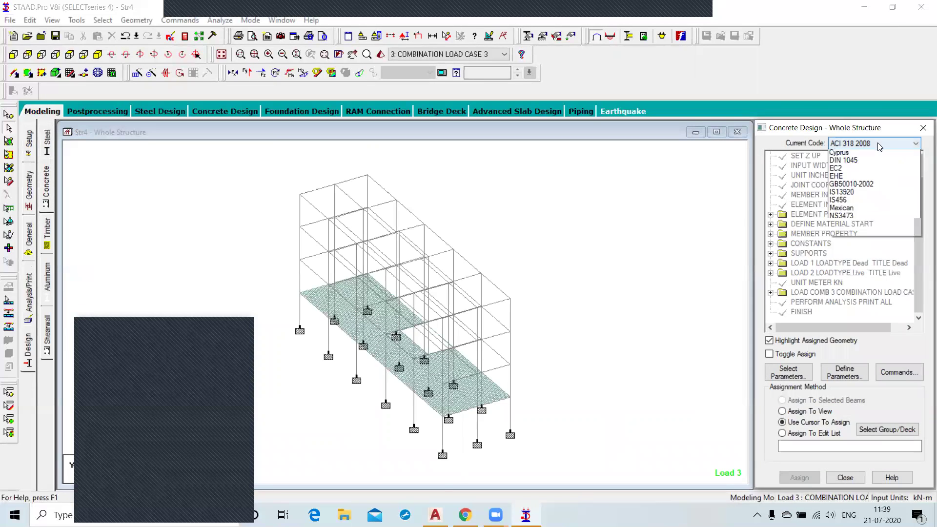
{"action": "left_click", "coordinate": [850, 298]}
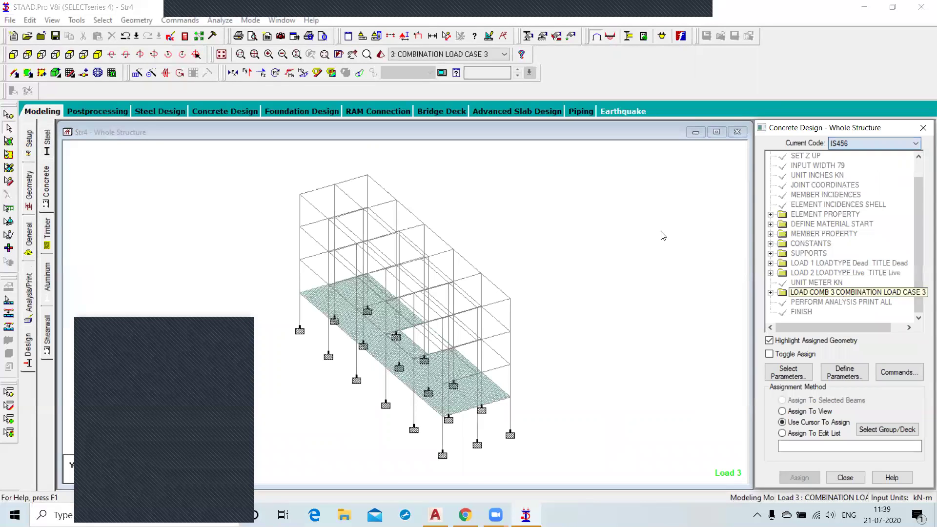
- Add the FC design parameter with a concrete compressive strength of 25000 kN/m2
{"action": "left_click", "coordinate": [845, 372]}
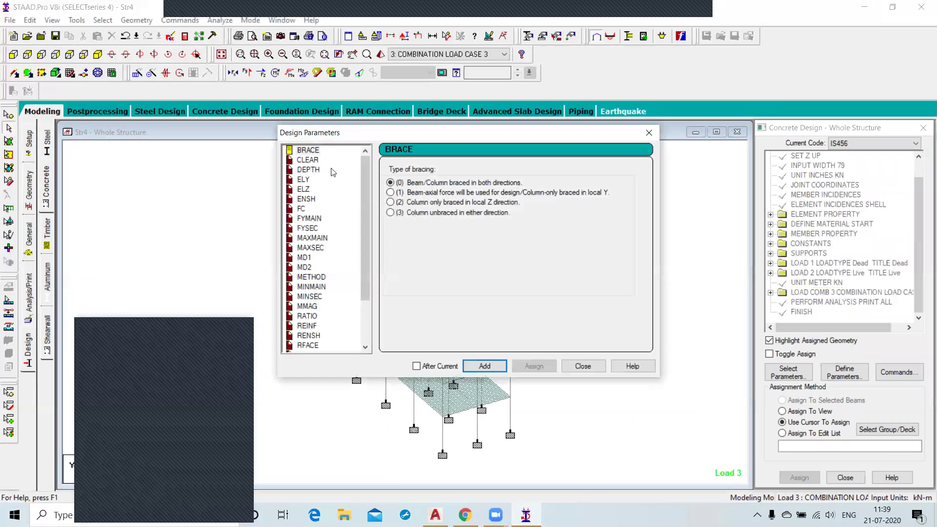
{"action": "left_click", "coordinate": [300, 209]}
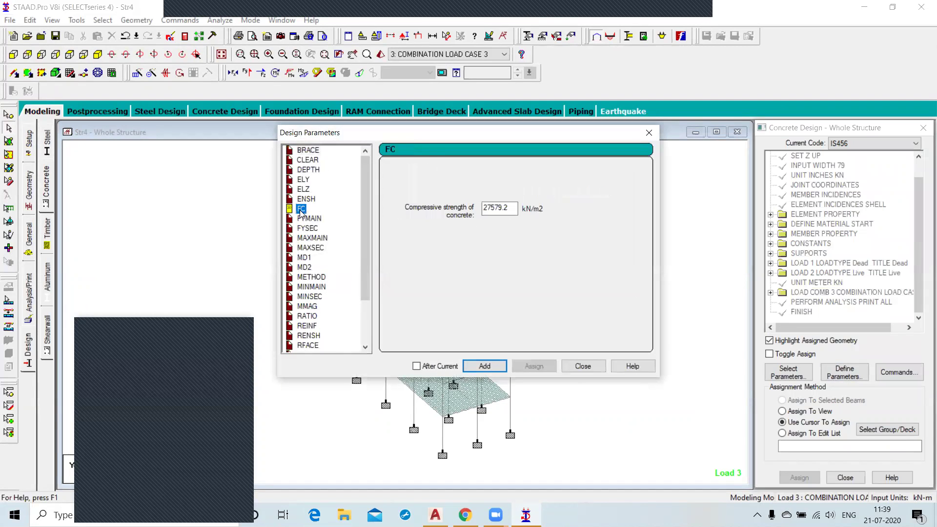
{"action": "left_click_drag", "start_coordinate": [517, 209], "coordinate": [460, 203]}
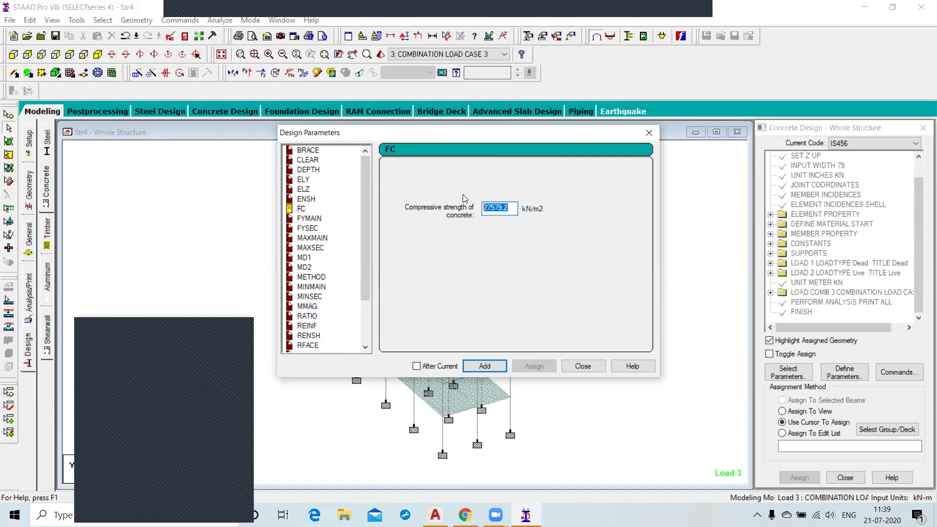
{"action": "type", "text": "25000"}
{"action": "left_click", "coordinate": [485, 366]}
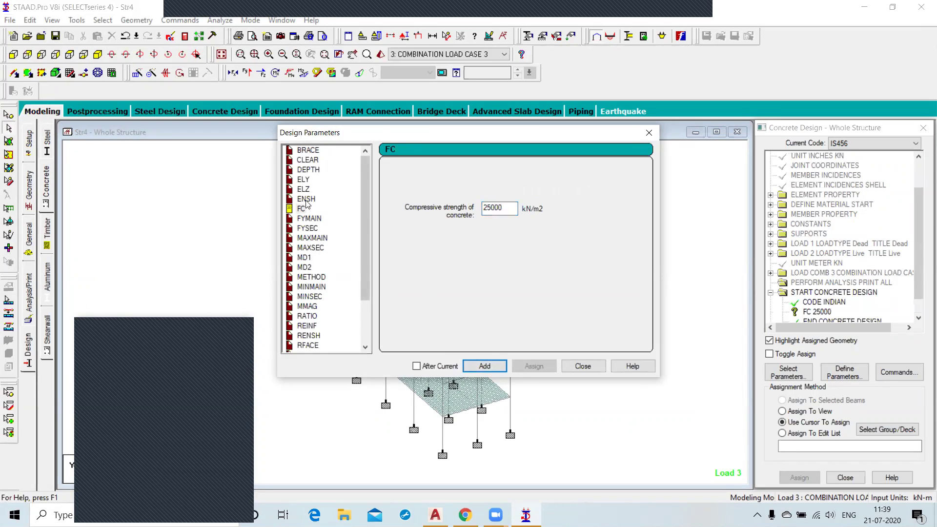
- Add the FYMAIN parameter with a main reinforcement yield strength of 415000 kN/m2
{"action": "left_click", "coordinate": [307, 227]}
{"action": "left_click", "coordinate": [309, 218]}
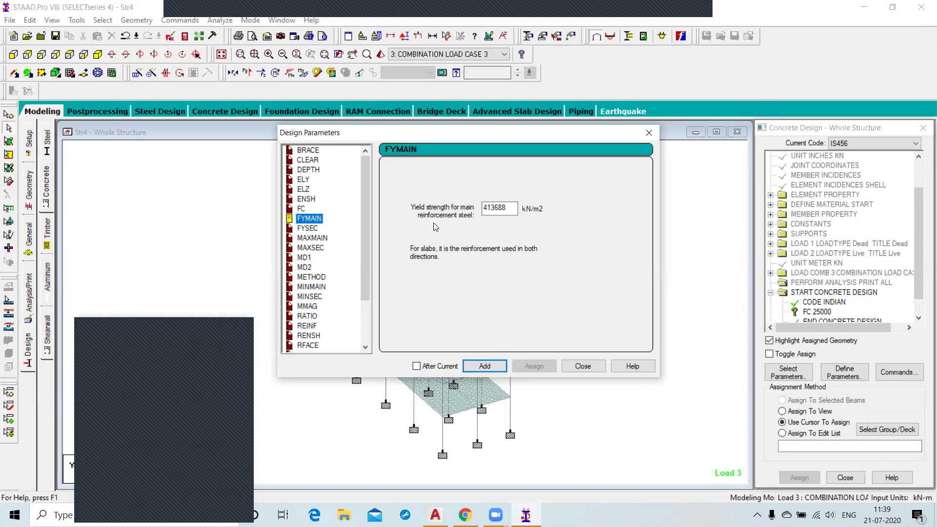
{"action": "key", "text": "Tab"}
{"action": "type", "text": "41"}
{"action": "left_click", "coordinate": [488, 367]}
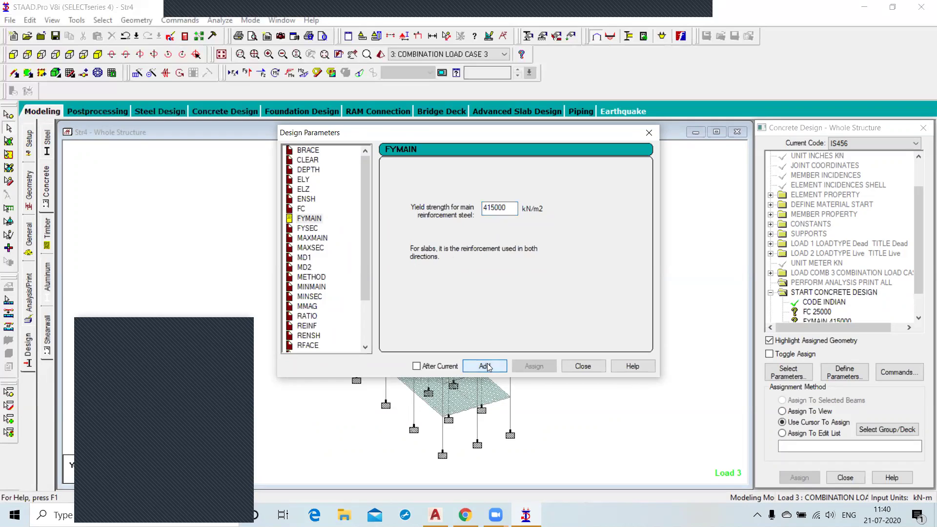
- Add the FYSEC parameter with a shear reinforcement yield strength of 415000 kN/m2
{"action": "left_click", "coordinate": [308, 229]}
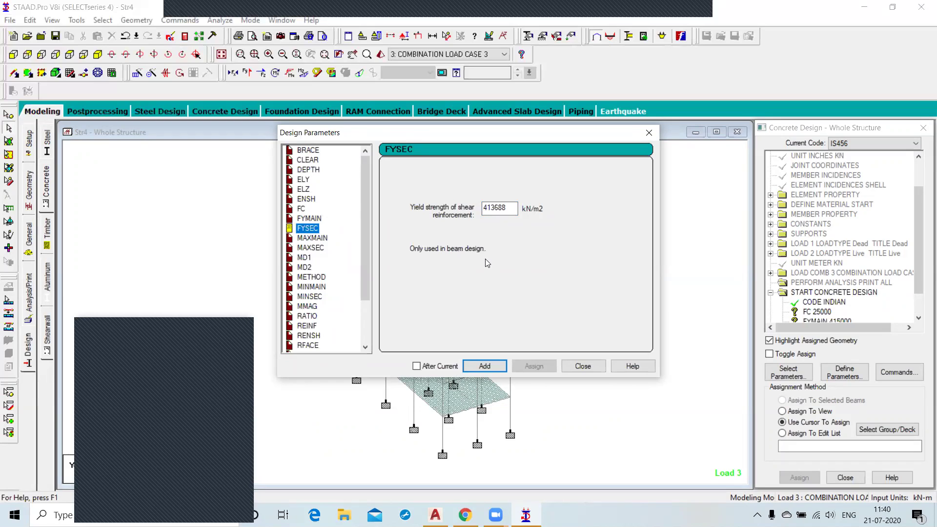
{"action": "double_click", "coordinate": [500, 208]}
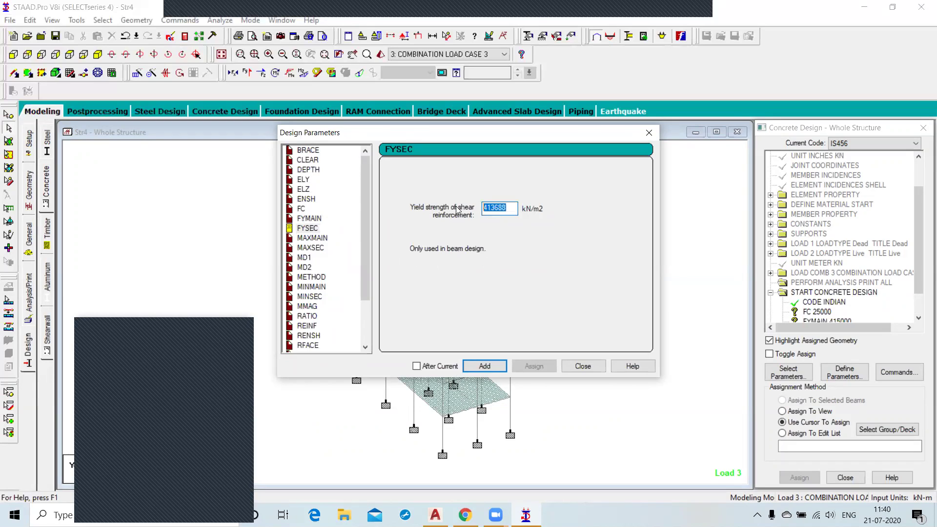
{"action": "type", "text": "41"}
{"action": "left_click", "coordinate": [481, 366]}
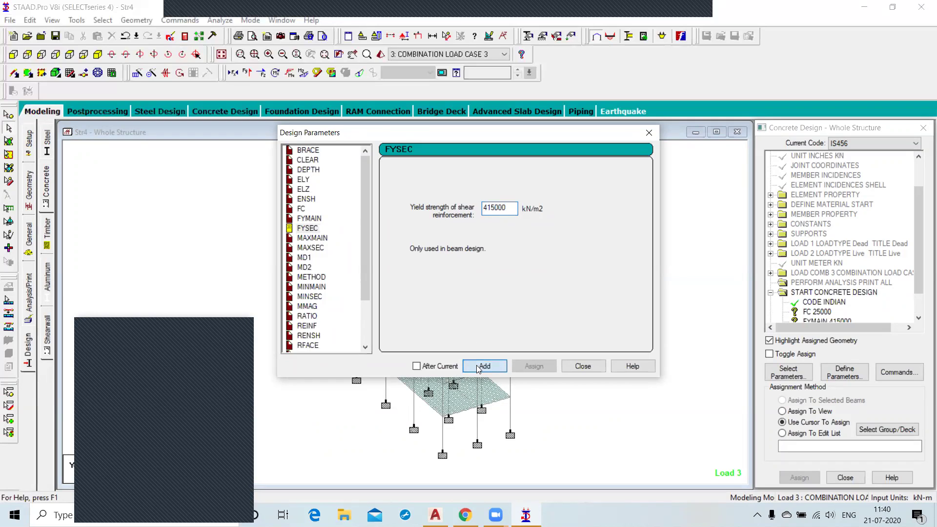
- Add maximum bar size parameters of 12 mm for main reinforcement (MAXMAIN) and 10 mm for secondary reinforcement (MAXSEC)
{"action": "left_click", "coordinate": [310, 238]}
{"action": "left_click", "coordinate": [400, 214]}
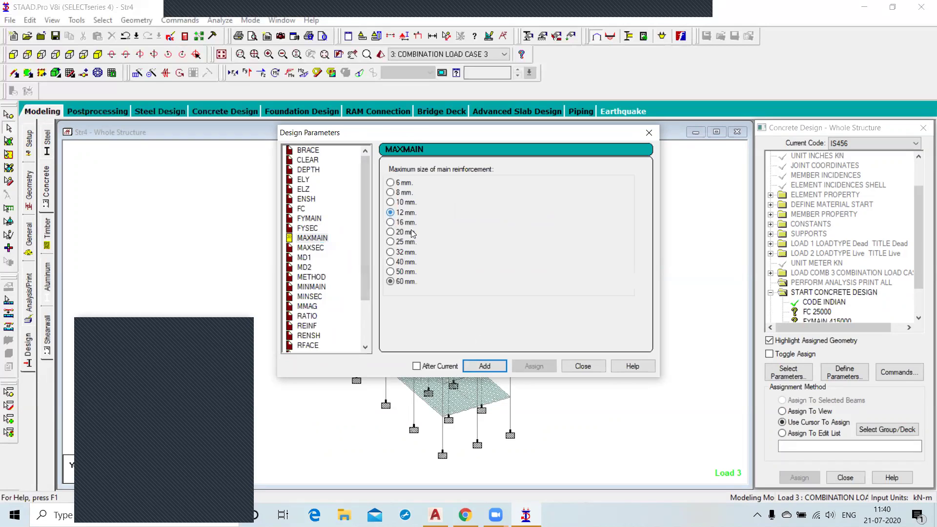
{"action": "left_click", "coordinate": [313, 249]}
{"action": "left_click", "coordinate": [390, 203]}
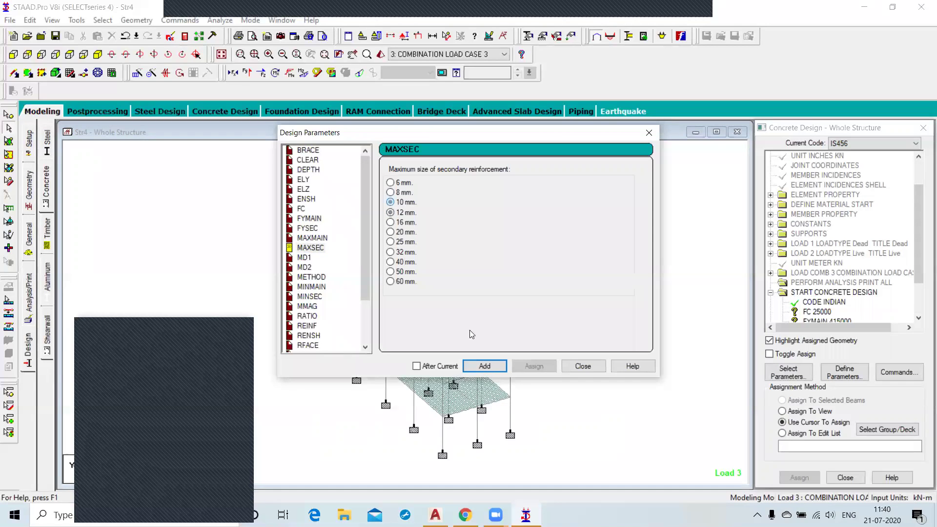
{"action": "left_click", "coordinate": [484, 366]}
- Add minimum bar size parameters of 10 mm for main reinforcement (MINMAIN) and 8 mm for secondary reinforcement (MINSEC)
{"action": "left_click", "coordinate": [313, 287]}
{"action": "left_click", "coordinate": [485, 368]}
{"action": "left_click", "coordinate": [312, 297]}
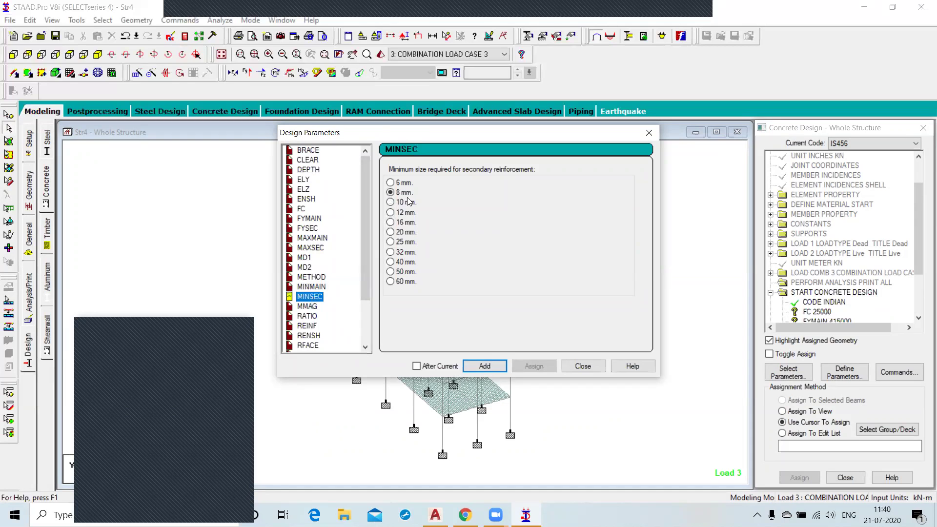
{"action": "left_click", "coordinate": [485, 366]}
{"action": "left_click", "coordinate": [583, 366]}
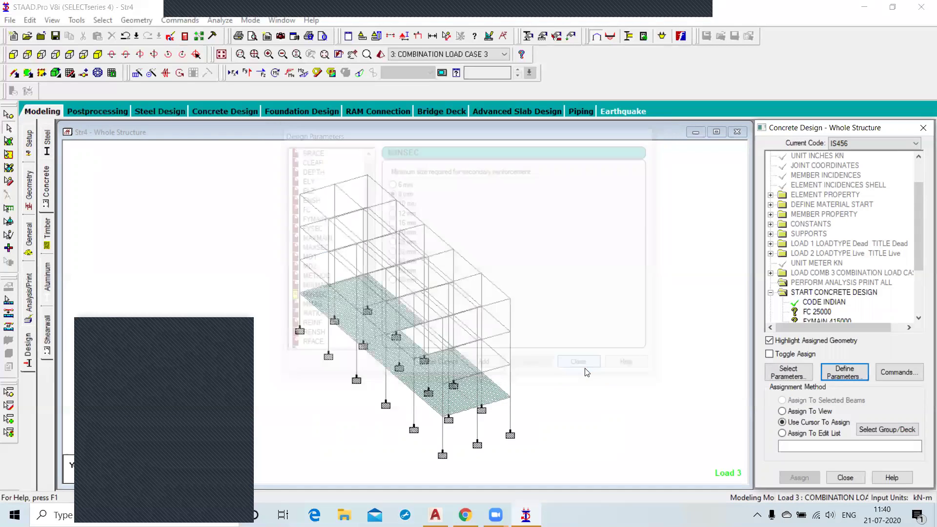
- Add the Design Beam and Design Column commands to the concrete design
{"action": "left_click", "coordinate": [893, 372]}
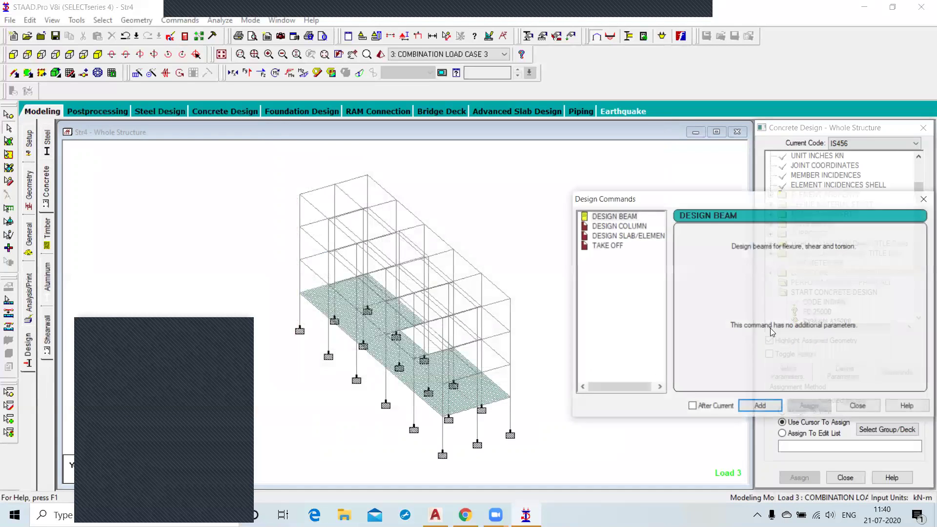
{"action": "left_click", "coordinate": [620, 217]}
{"action": "left_click", "coordinate": [761, 406]}
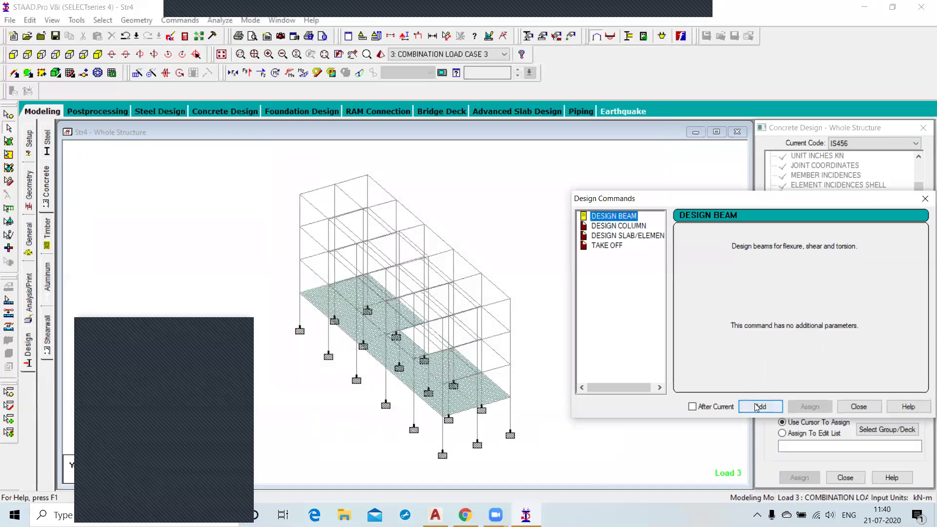
{"action": "left_click", "coordinate": [618, 225]}
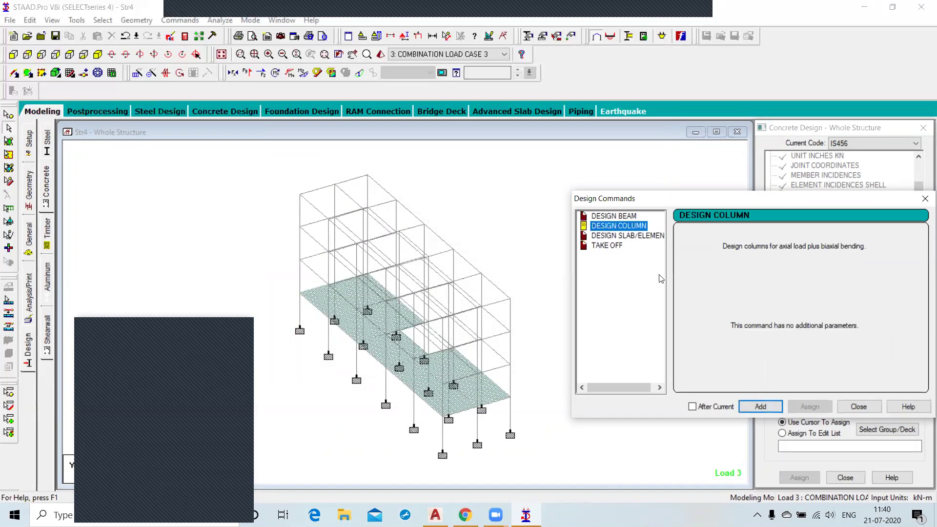
{"action": "left_click", "coordinate": [750, 406]}
- Add the Design Slab/Element and Take Off commands to the concrete design
{"action": "left_click", "coordinate": [620, 235]}
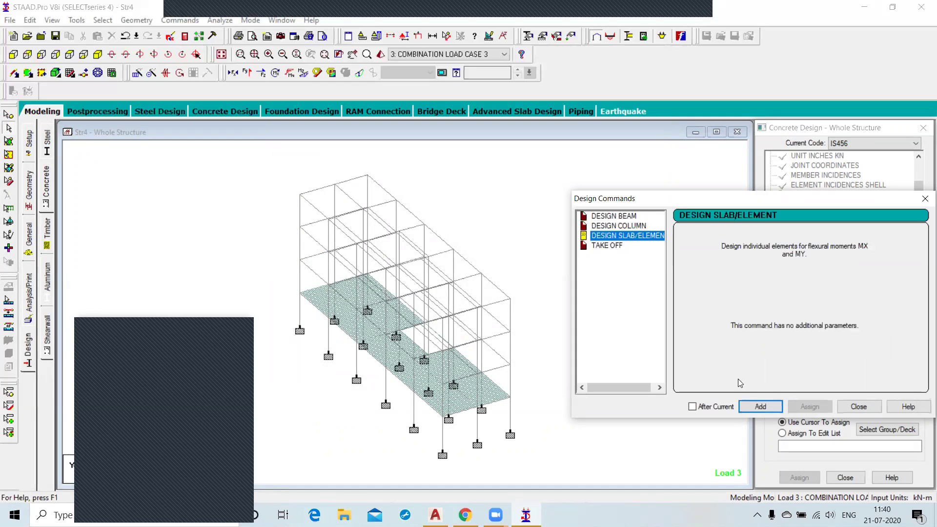
{"action": "left_click", "coordinate": [754, 407]}
{"action": "left_click", "coordinate": [611, 248]}
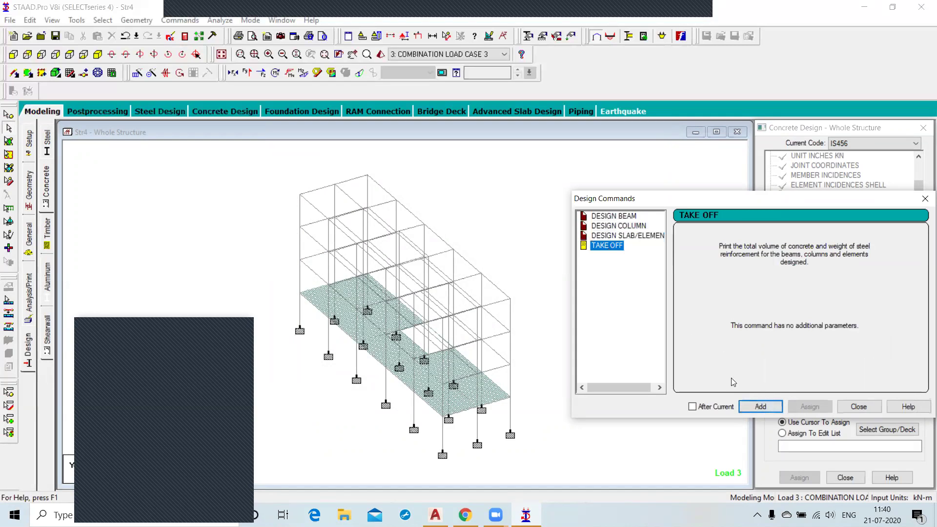
{"action": "left_click", "coordinate": [759, 407]}
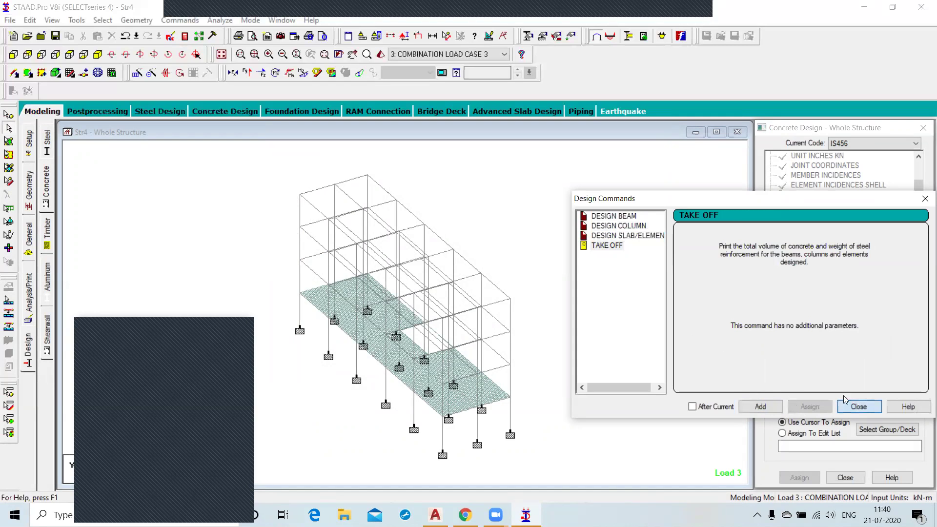
{"action": "left_click", "coordinate": [858, 406]}
- Assign the FC 25000 parameter to the whole structure in view
{"action": "left_click_drag", "start_coordinate": [919, 233], "coordinate": [922, 280]}
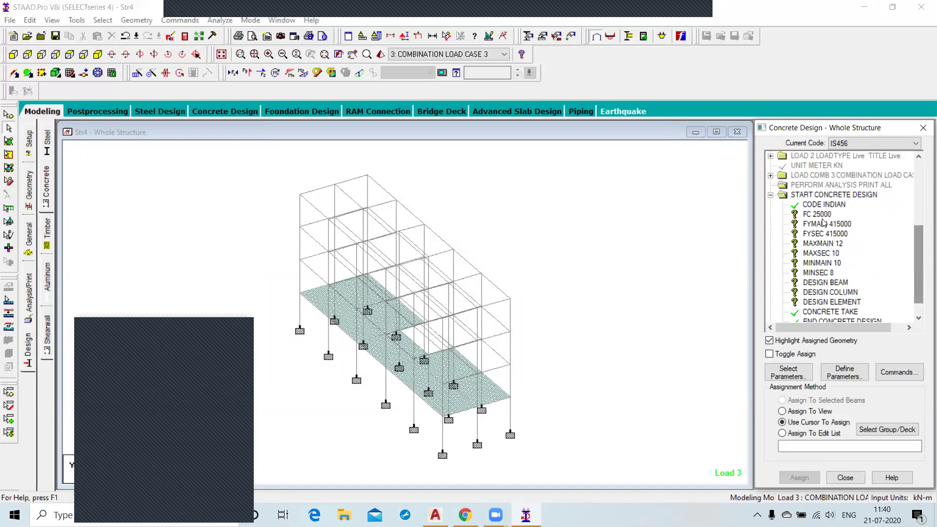
{"action": "left_click", "coordinate": [817, 214]}
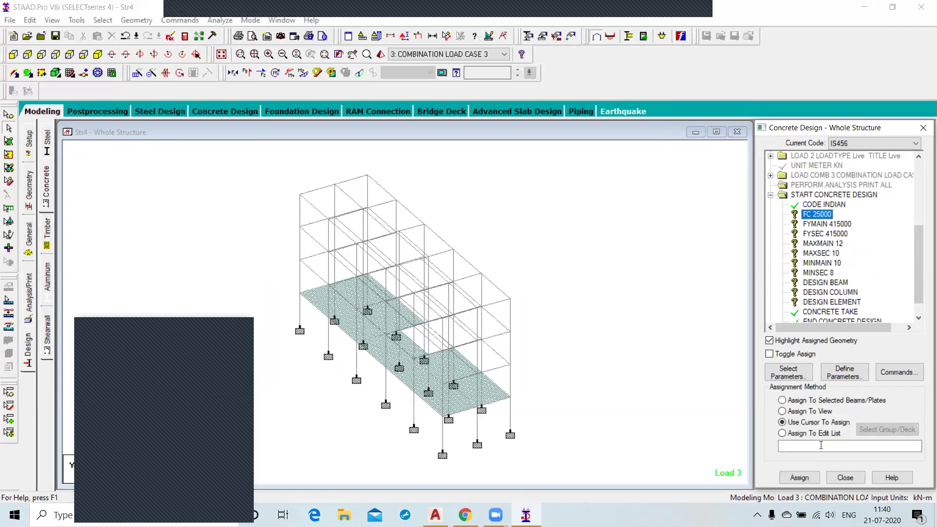
{"action": "left_click", "coordinate": [782, 412]}
{"action": "left_click", "coordinate": [798, 479]}
{"action": "left_click", "coordinate": [844, 337]}
- Assign the FYMAIN 415000 parameter to the whole structure in view
{"action": "left_click", "coordinate": [826, 224]}
{"action": "left_click", "coordinate": [787, 412]}
{"action": "left_click", "coordinate": [799, 478]}
{"action": "left_click", "coordinate": [846, 337]}
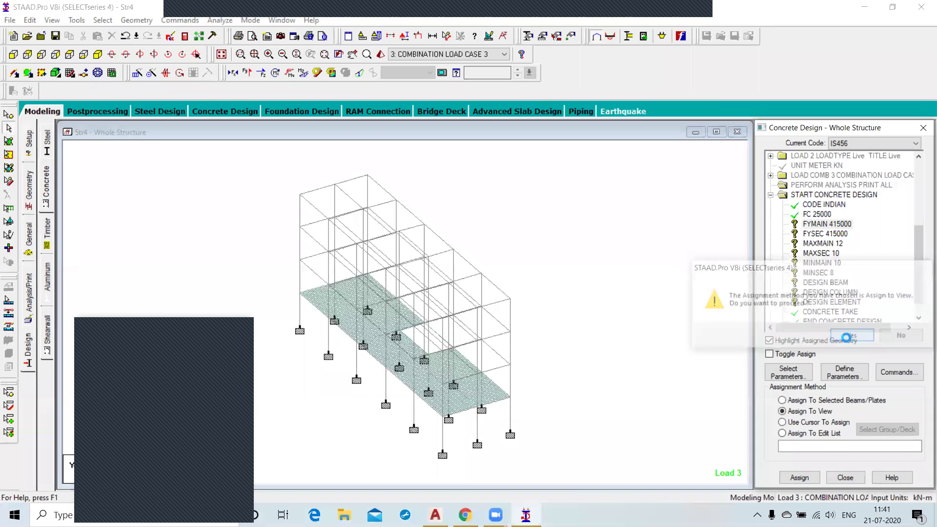
- Assign the FYSEC 415000 parameter to the whole structure in view
{"action": "left_click", "coordinate": [828, 234]}
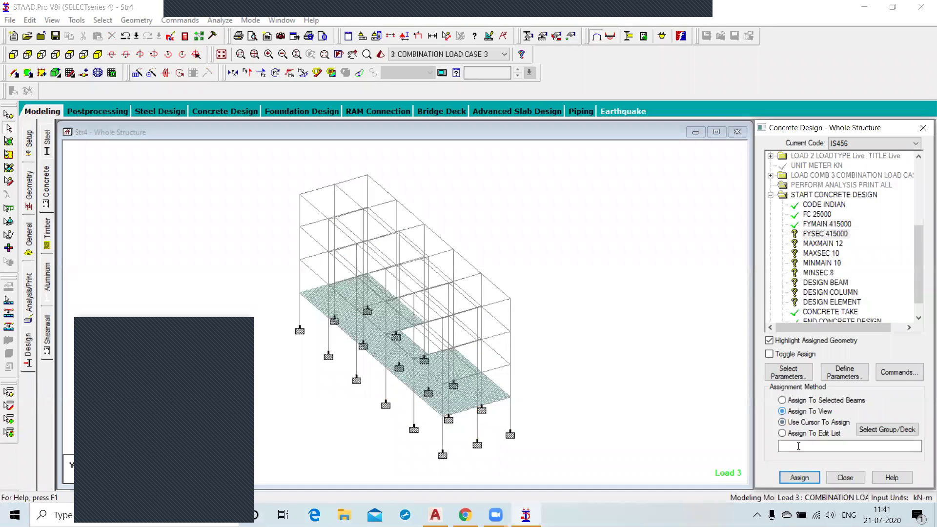
{"action": "left_click", "coordinate": [799, 478]}
{"action": "left_click", "coordinate": [854, 335]}
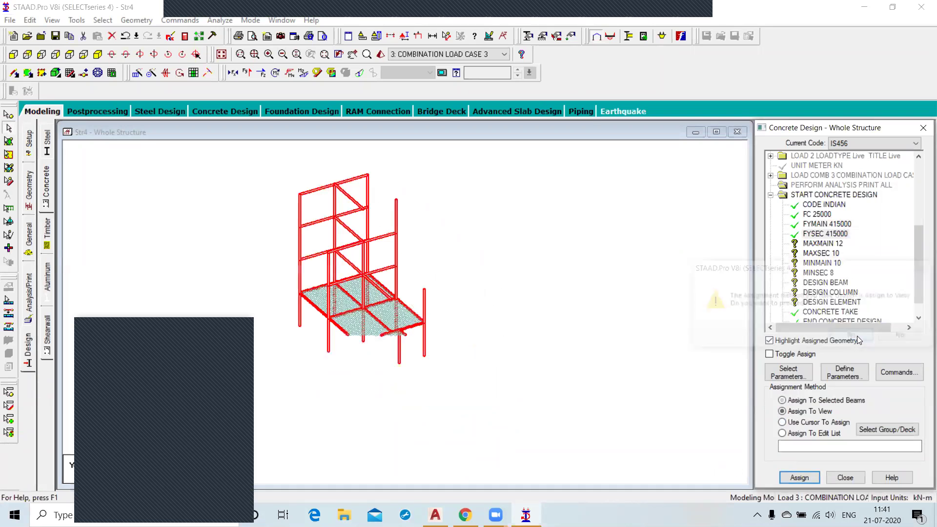
- Assign the MAXMAIN 12 and MAXSEC 10 parameters to the whole structure in view
{"action": "left_click", "coordinate": [825, 244]}
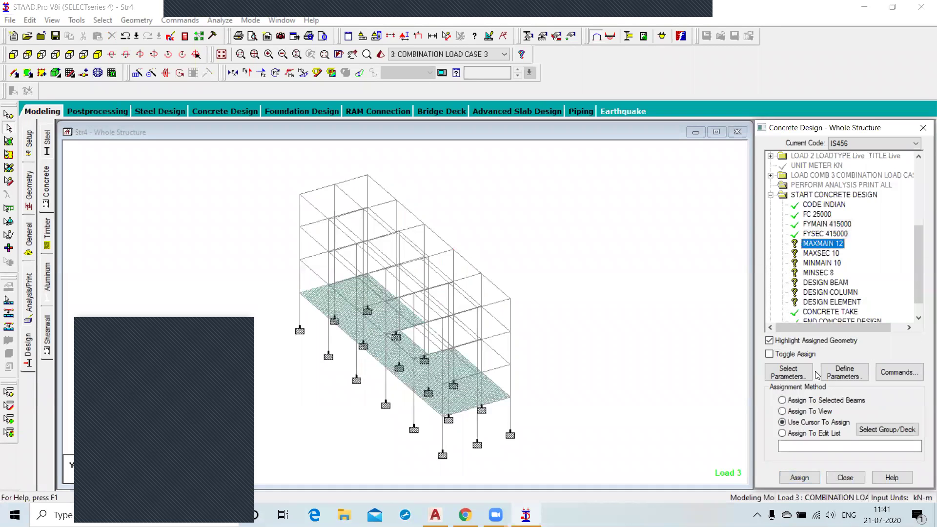
{"action": "left_click", "coordinate": [787, 412]}
{"action": "left_click", "coordinate": [799, 477]}
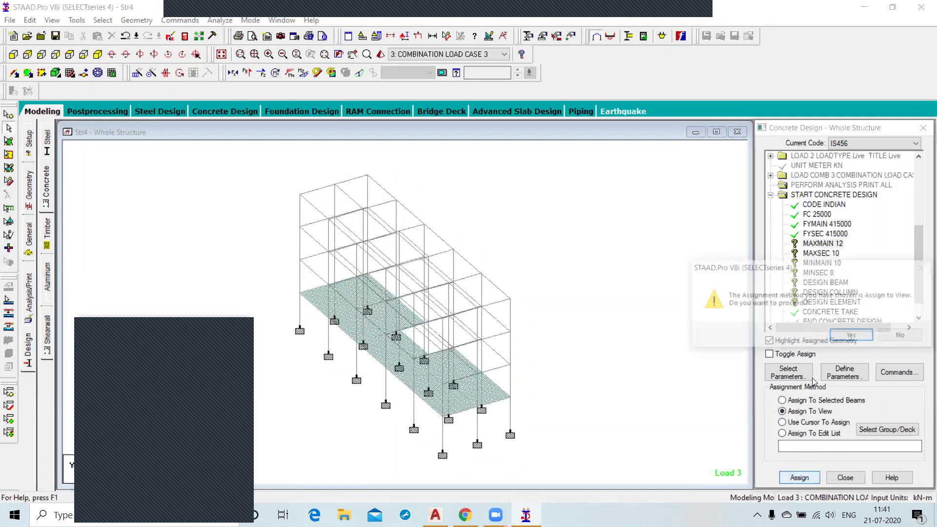
{"action": "left_click", "coordinate": [854, 335]}
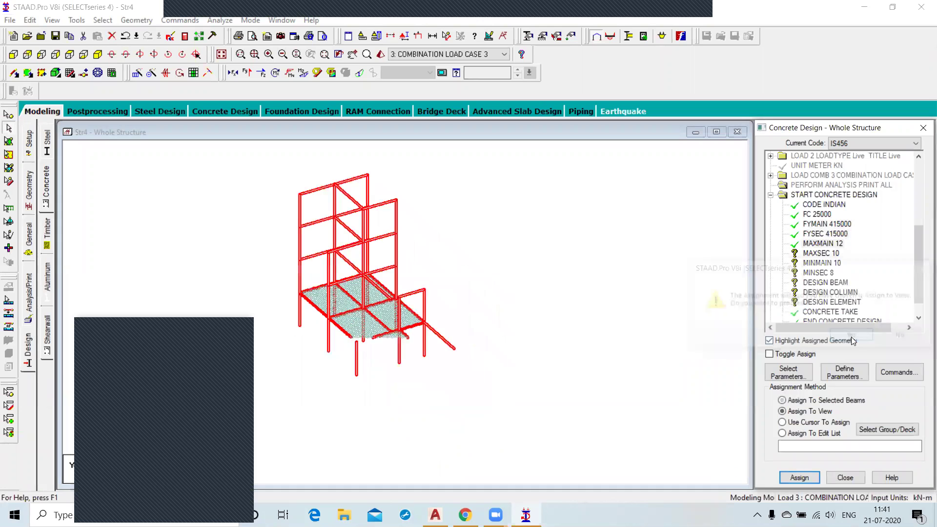
{"action": "left_click", "coordinate": [825, 254]}
{"action": "left_click", "coordinate": [782, 411]}
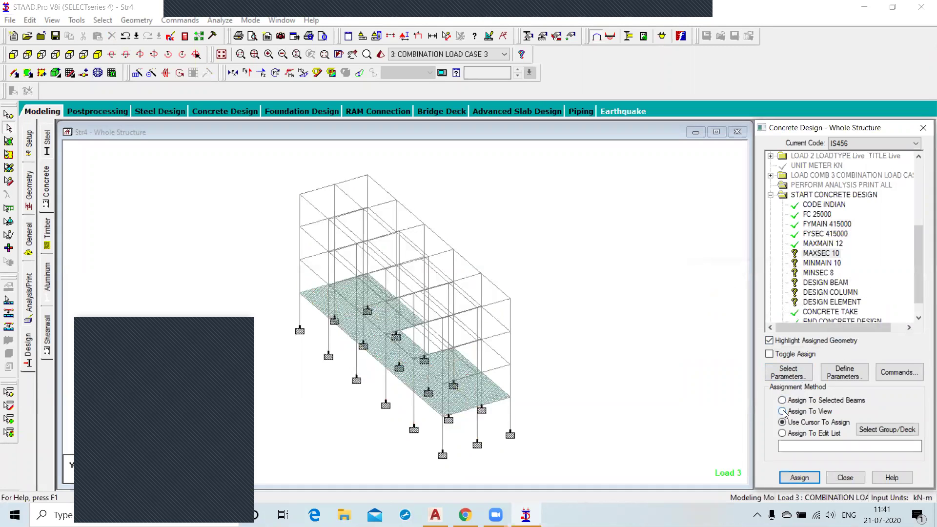
{"action": "left_click", "coordinate": [799, 477]}
{"action": "left_click", "coordinate": [853, 335]}
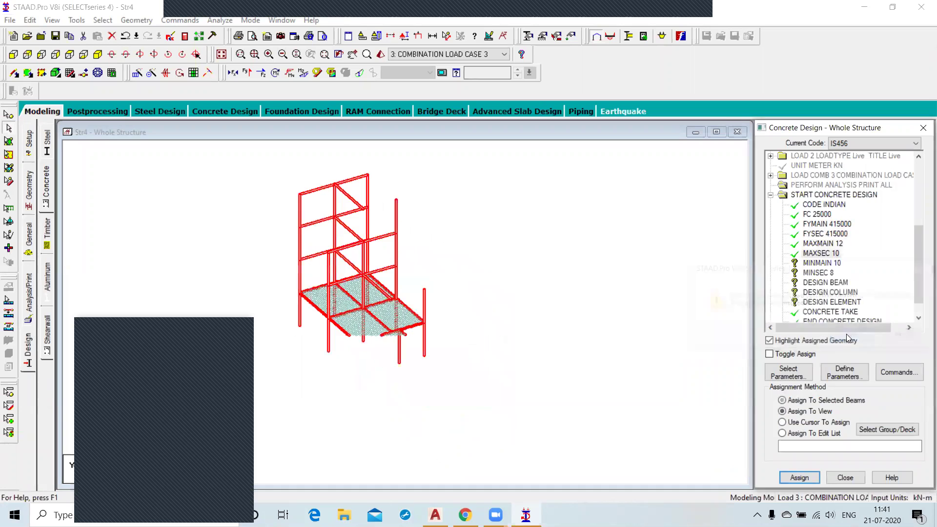
- Assign the MINMAIN 10 and MINSEC 8 parameters to the whole structure in view
{"action": "left_click", "coordinate": [823, 263]}
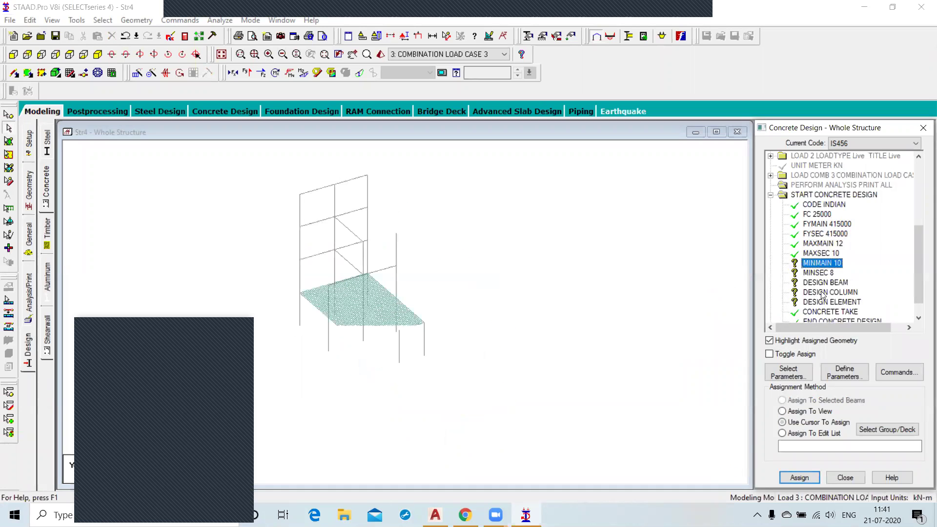
{"action": "left_click", "coordinate": [784, 411]}
{"action": "left_click", "coordinate": [799, 478]}
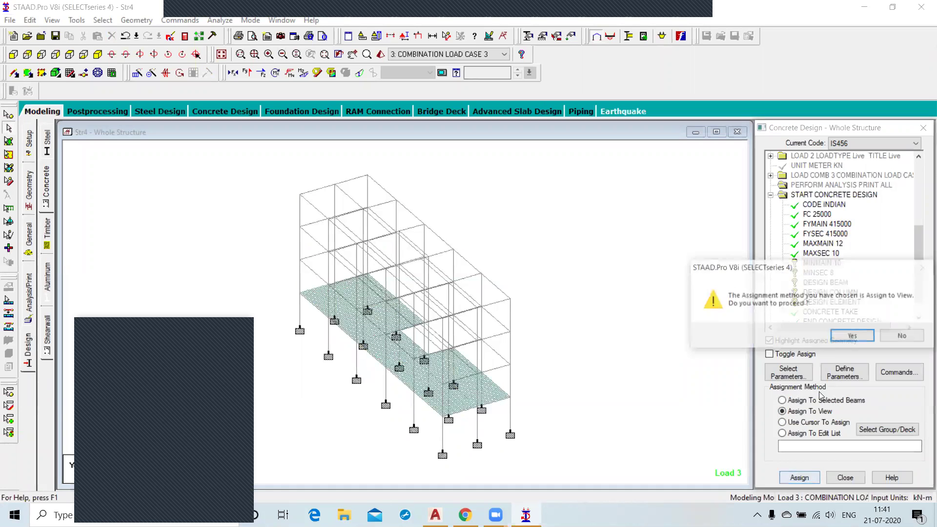
{"action": "left_click", "coordinate": [851, 335]}
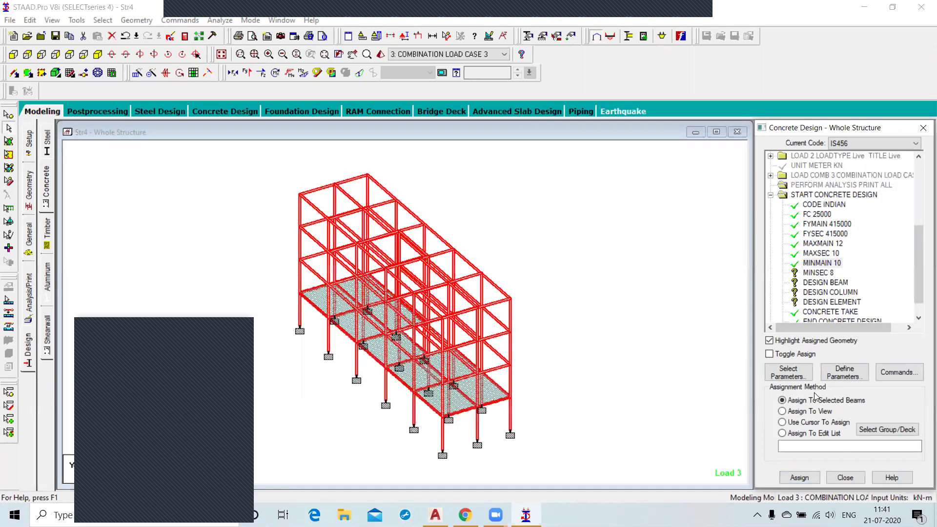
{"action": "left_click", "coordinate": [822, 272]}
{"action": "left_click", "coordinate": [783, 412]}
{"action": "left_click", "coordinate": [800, 477]}
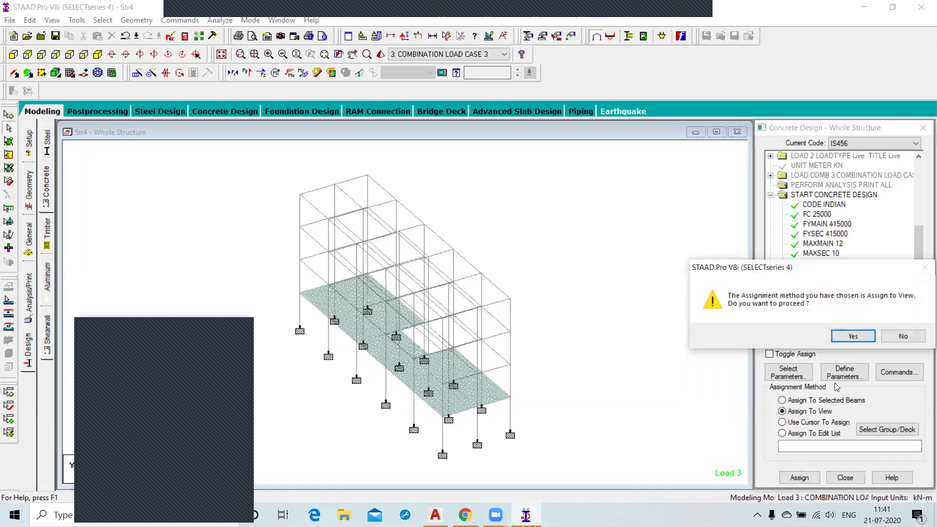
{"action": "left_click", "coordinate": [852, 337]}
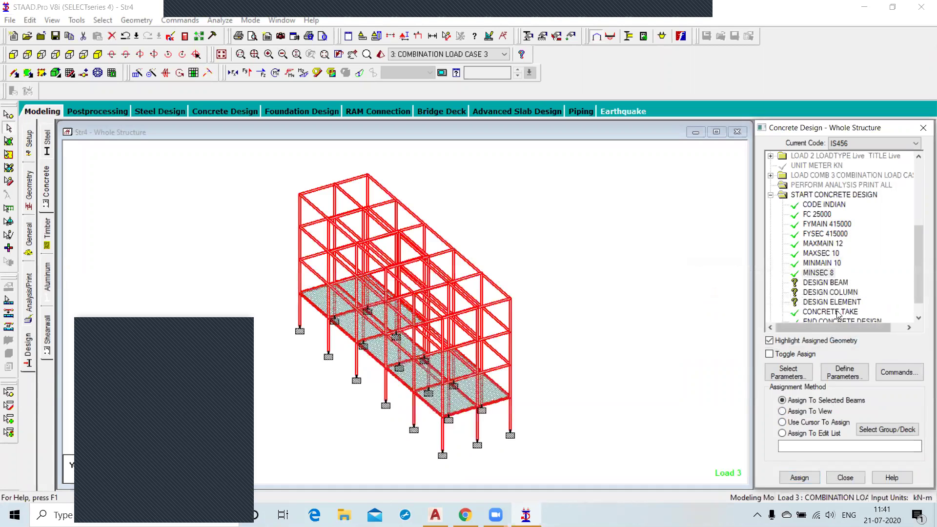
- Assign the DESIGN BEAM command to all horizontal beams, selecting the members parallel to X and Y
{"action": "left_click", "coordinate": [831, 282]}
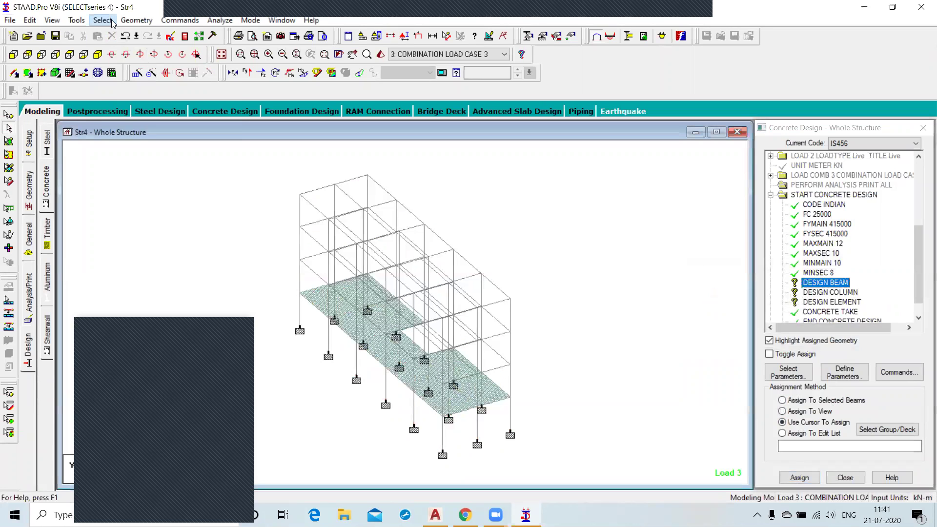
{"action": "left_click", "coordinate": [102, 20]}
{"action": "mouse_move", "coordinate": [227, 246]}
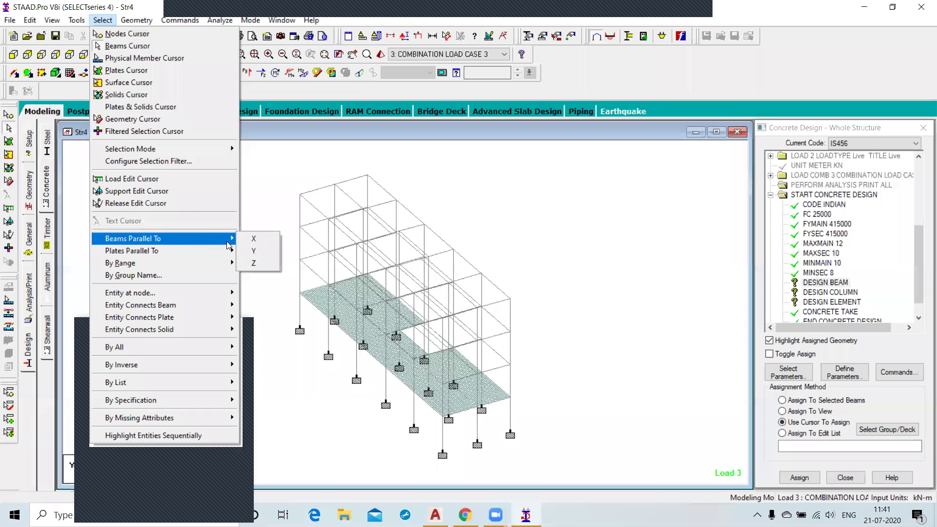
{"action": "left_click", "coordinate": [253, 251]}
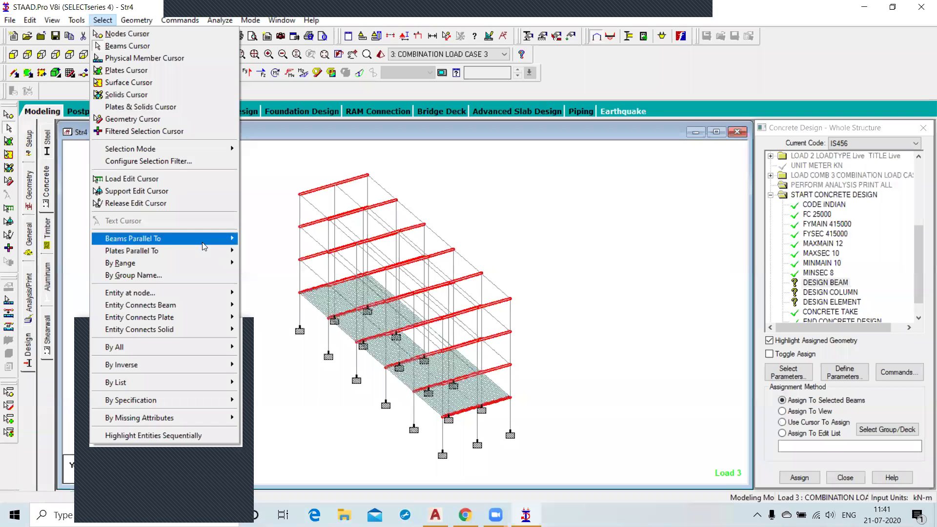
{"action": "left_click", "coordinate": [818, 478]}
{"action": "left_click", "coordinate": [852, 336]}
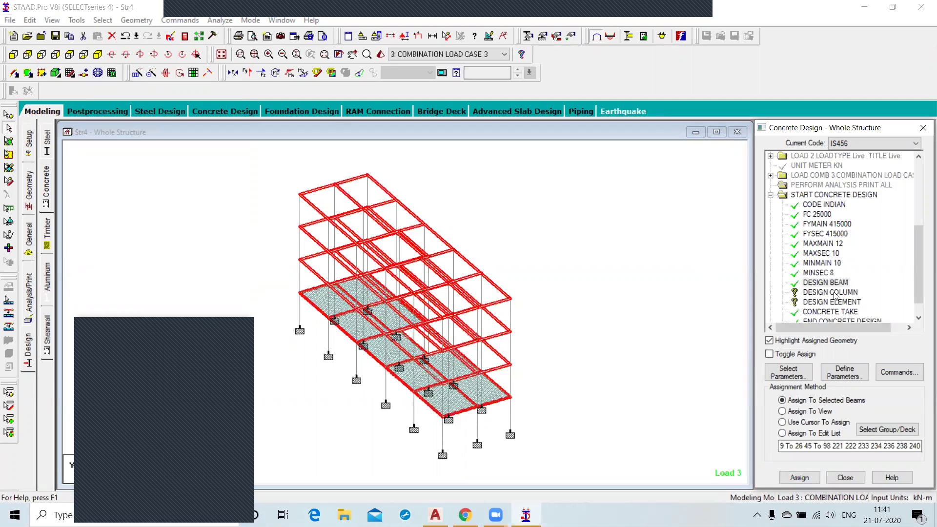
- Assign the DESIGN COLUMN command to all columns, selecting the members parallel to Z
{"action": "left_click", "coordinate": [834, 293]}
{"action": "left_click", "coordinate": [103, 20]}
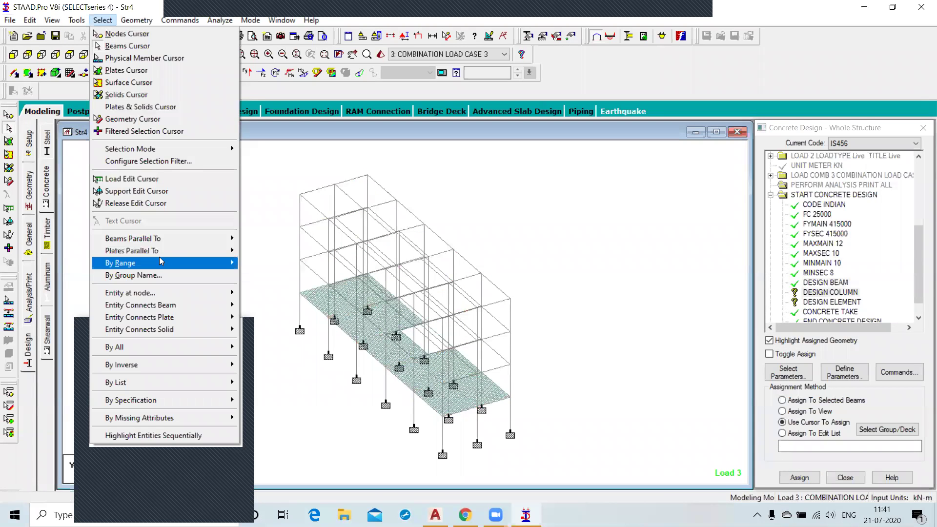
{"action": "mouse_move", "coordinate": [188, 239]}
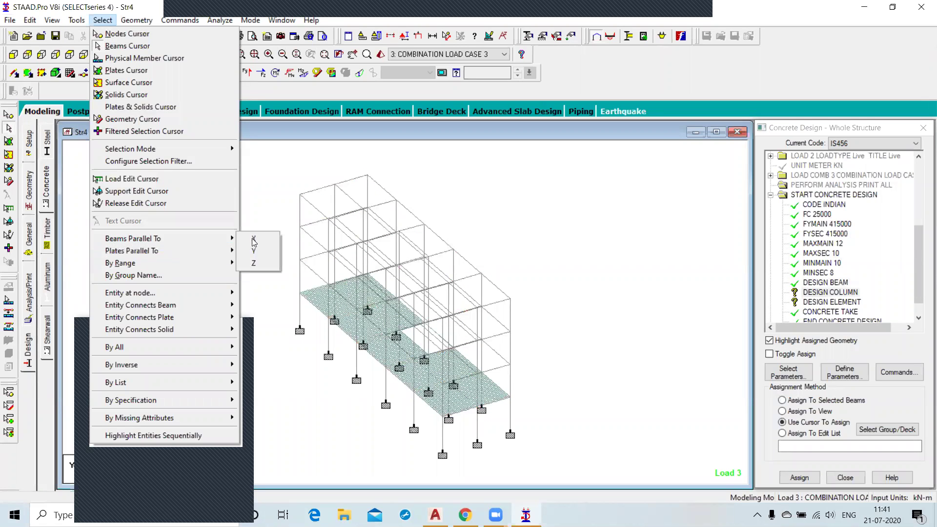
{"action": "left_click", "coordinate": [266, 264]}
{"action": "left_click", "coordinate": [800, 478]}
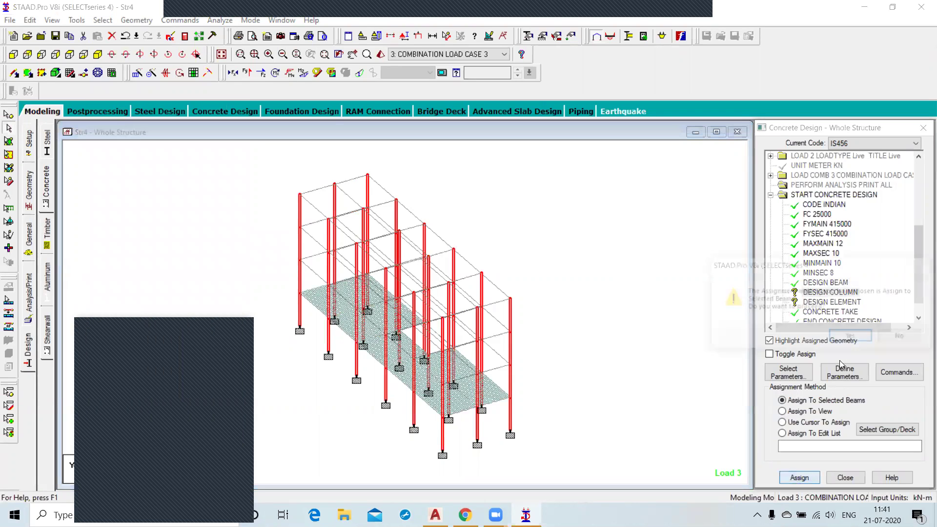
{"action": "left_click", "coordinate": [850, 335]}
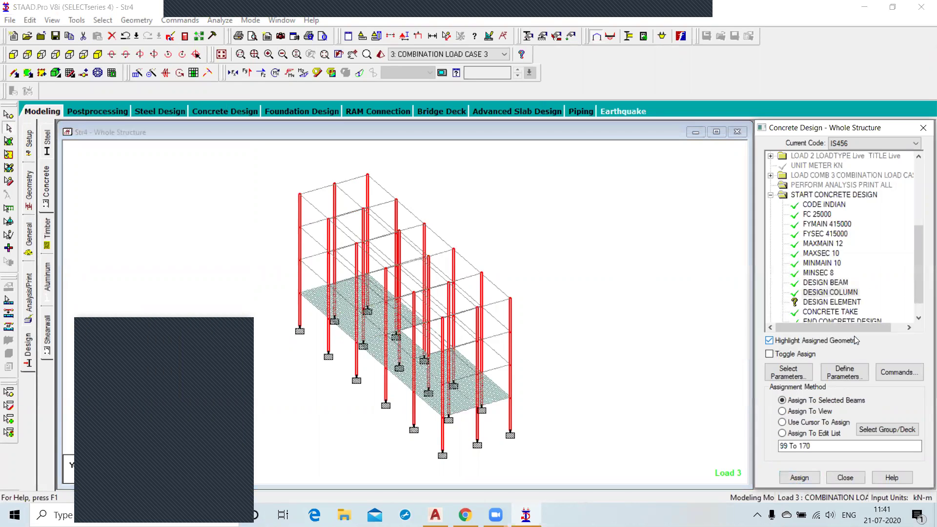
- Assign the DESIGN ELEMENT command to the slab plates using the Assign To View method
{"action": "left_click", "coordinate": [841, 302]}
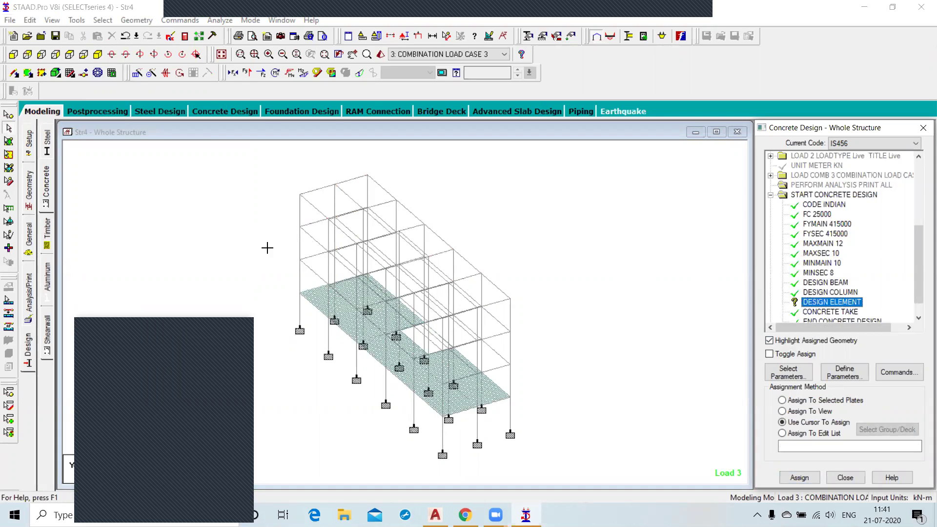
{"action": "left_click_drag", "start_coordinate": [268, 248], "coordinate": [623, 425]}
{"action": "left_click", "coordinate": [783, 412]}
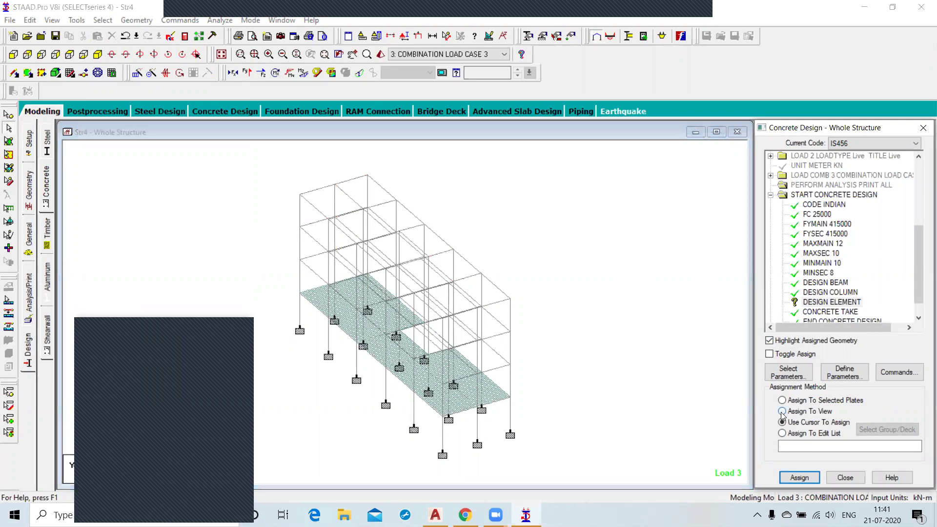
{"action": "left_click", "coordinate": [801, 478]}
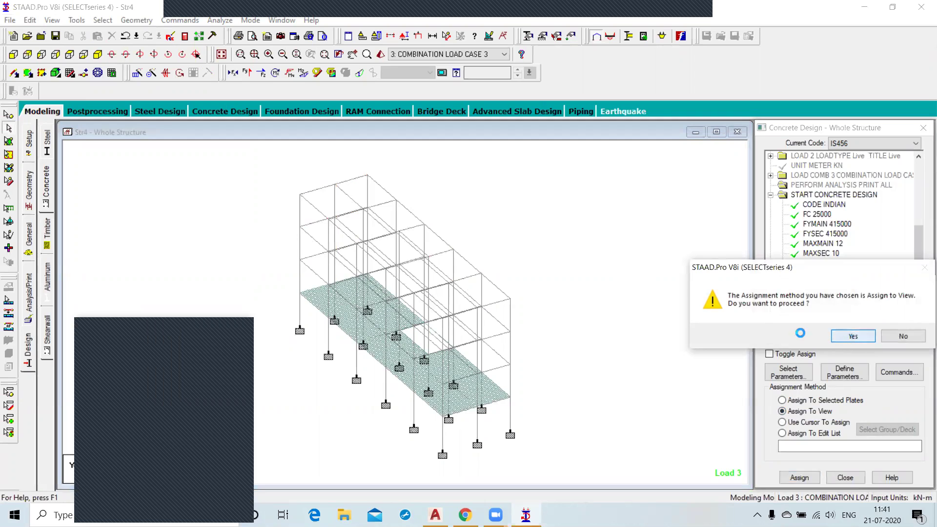
{"action": "left_click", "coordinate": [853, 336]}
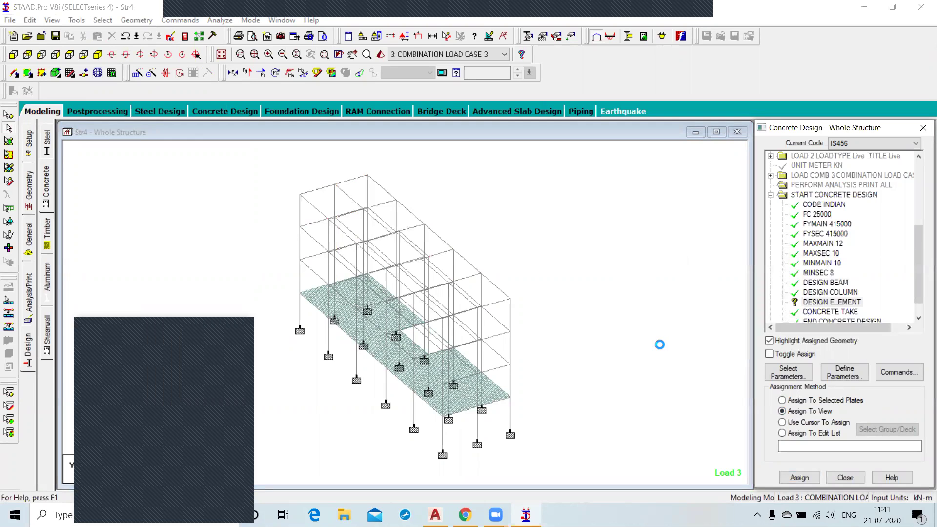
{"action": "left_click", "coordinate": [602, 325]}
- Run the analysis and concrete design, and open the resulting output file
{"action": "left_click", "coordinate": [219, 20]}
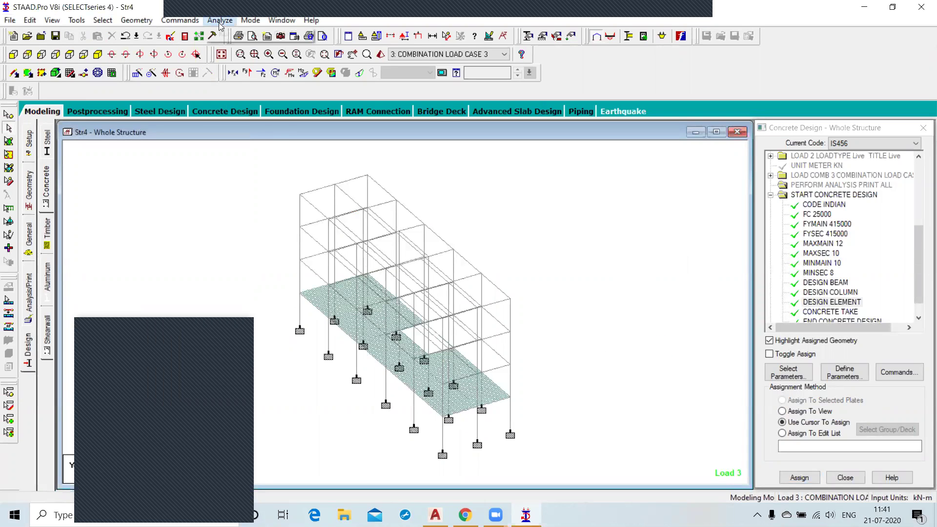
{"action": "left_click", "coordinate": [229, 34]}
{"action": "left_click", "coordinate": [393, 286]}
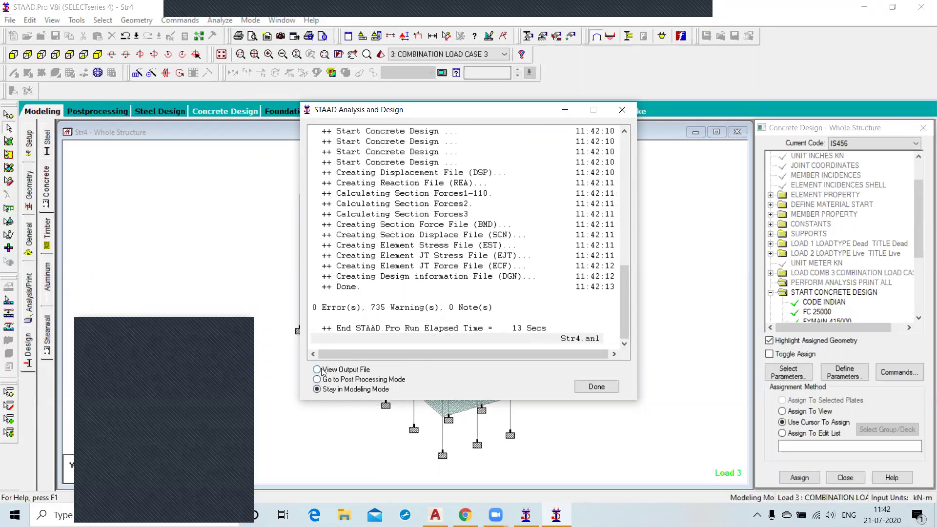
{"action": "left_click", "coordinate": [592, 388]}
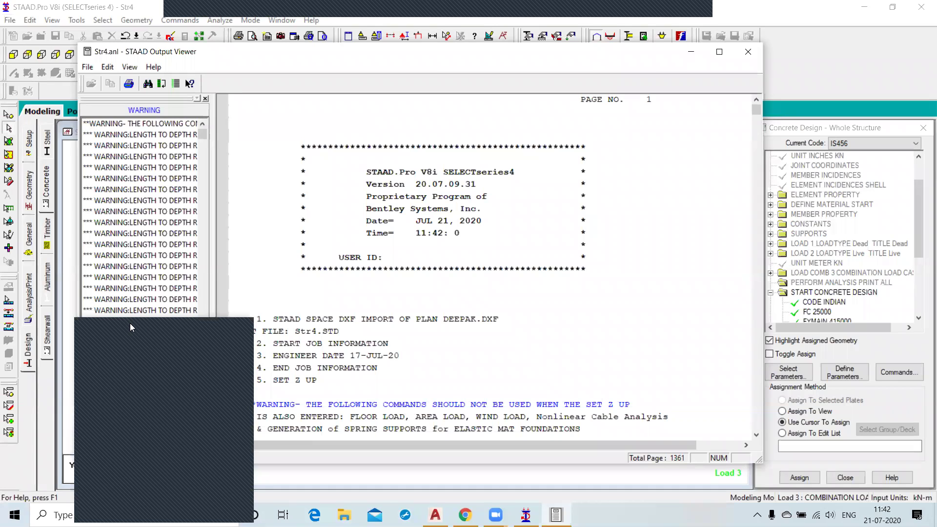
- Go to the concrete design results in the output file and examine the reinforcement and design load summaries of the first beams
{"action": "left_click", "coordinate": [133, 434]}
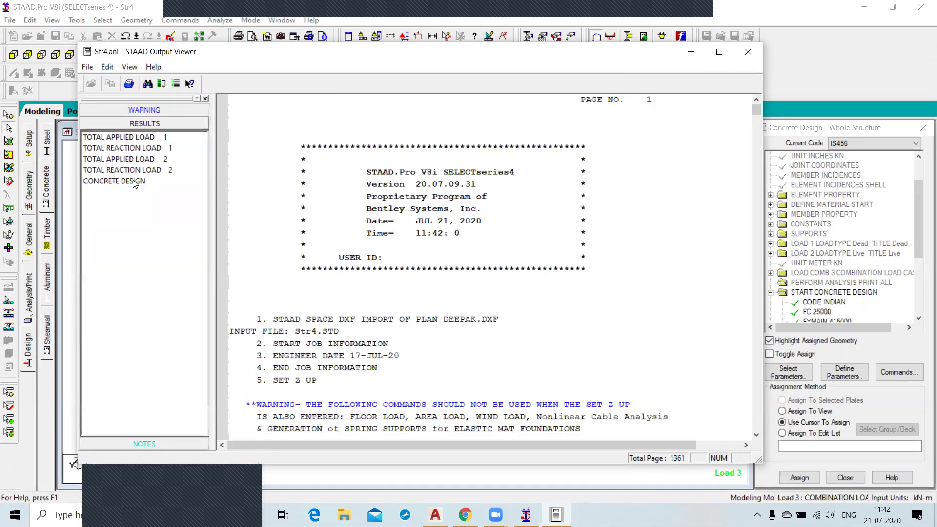
{"action": "left_click", "coordinate": [131, 182]}
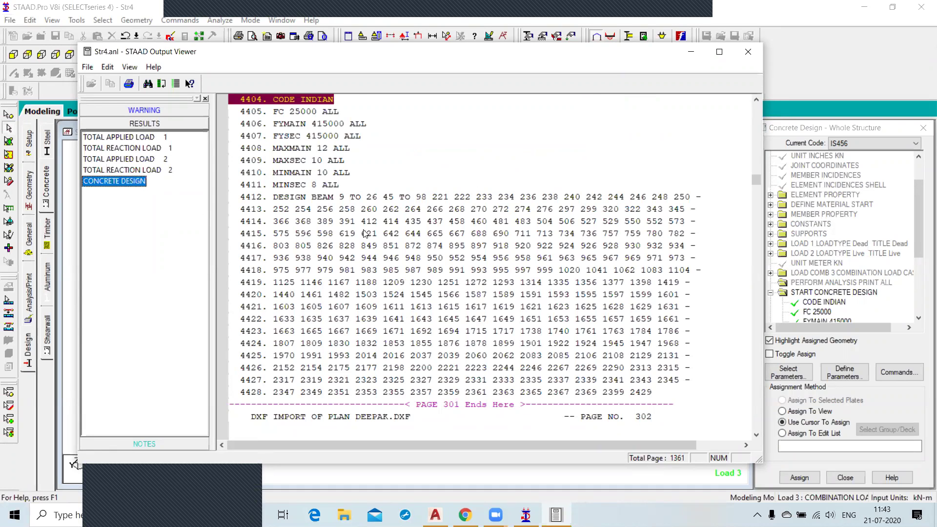
{"action": "scroll", "coordinate": [389, 236], "scroll_direction": "down", "scroll_amount": 5}
{"action": "scroll", "coordinate": [389, 237], "scroll_direction": "down", "scroll_amount": 4}
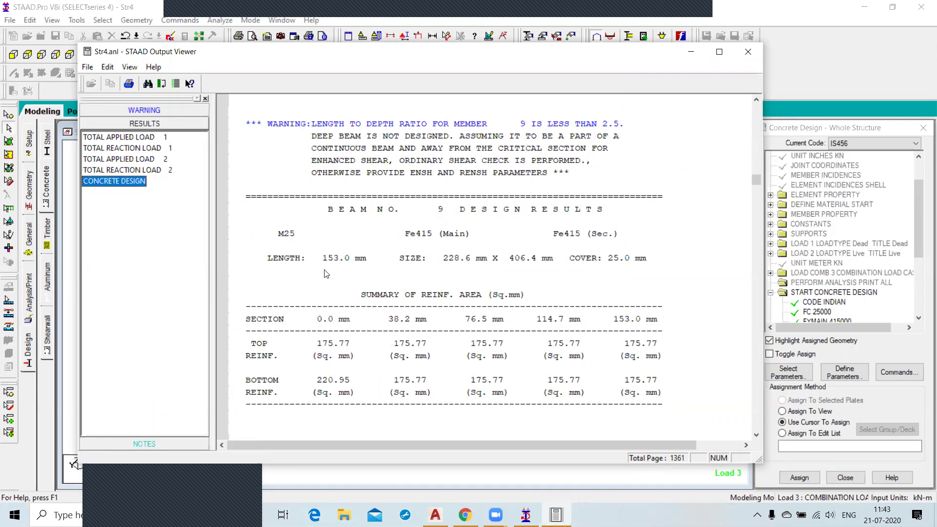
{"action": "scroll", "coordinate": [327, 274], "scroll_direction": "down", "scroll_amount": 4}
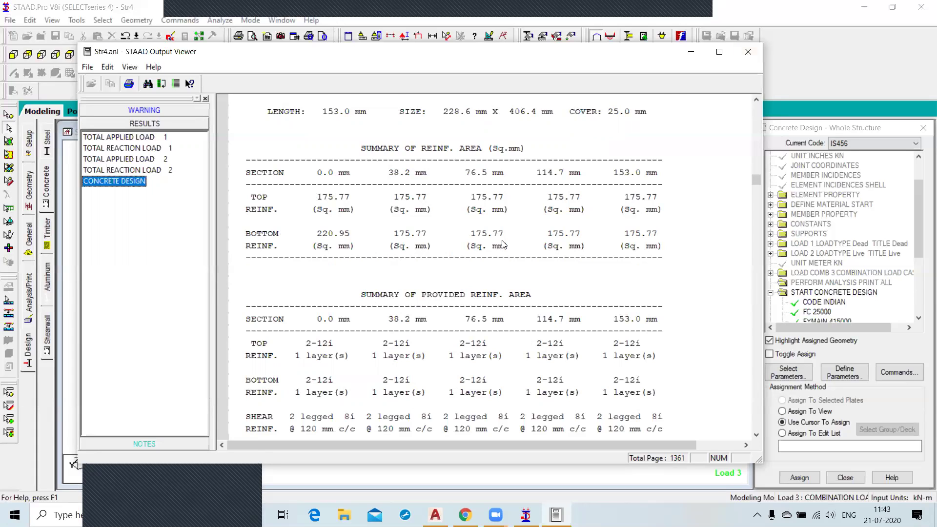
{"action": "scroll", "coordinate": [504, 244], "scroll_direction": "down", "scroll_amount": 7}
{"action": "scroll", "coordinate": [504, 244], "scroll_direction": "down", "scroll_amount": 6}
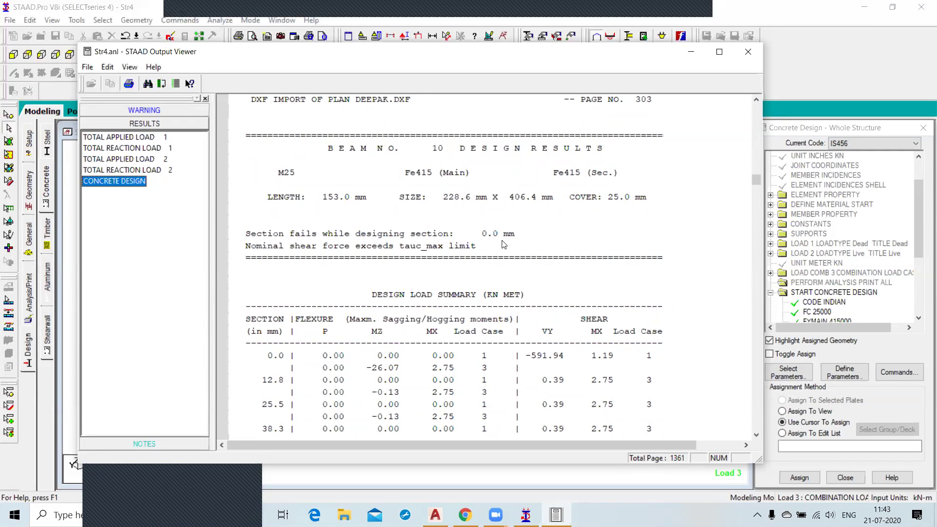
{"action": "scroll", "coordinate": [504, 244], "scroll_direction": "down", "scroll_amount": 10}
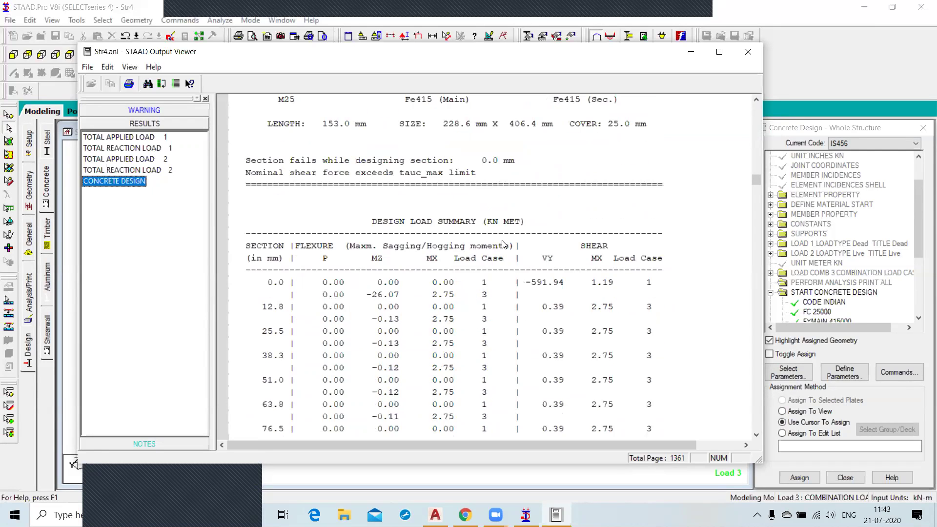
{"action": "scroll", "coordinate": [505, 245], "scroll_direction": "down", "scroll_amount": 7}
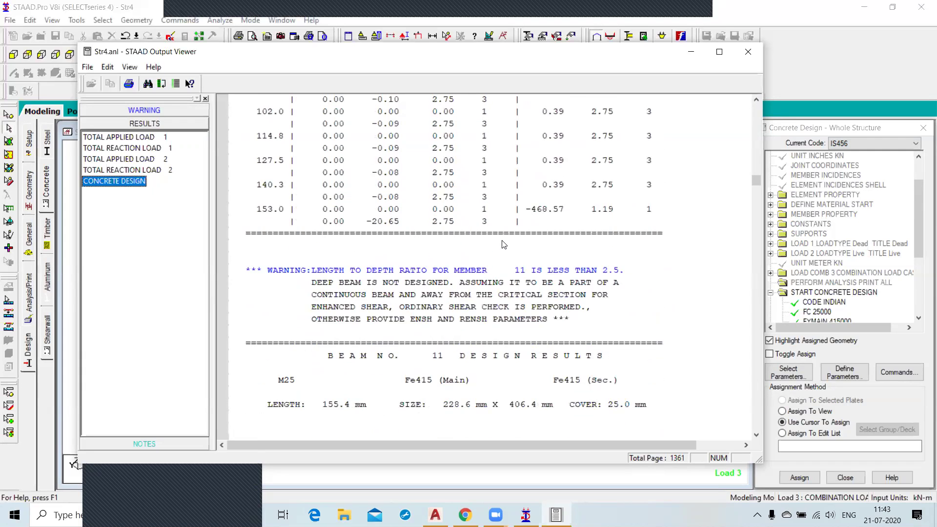
{"action": "scroll", "coordinate": [504, 244], "scroll_direction": "down", "scroll_amount": 8}
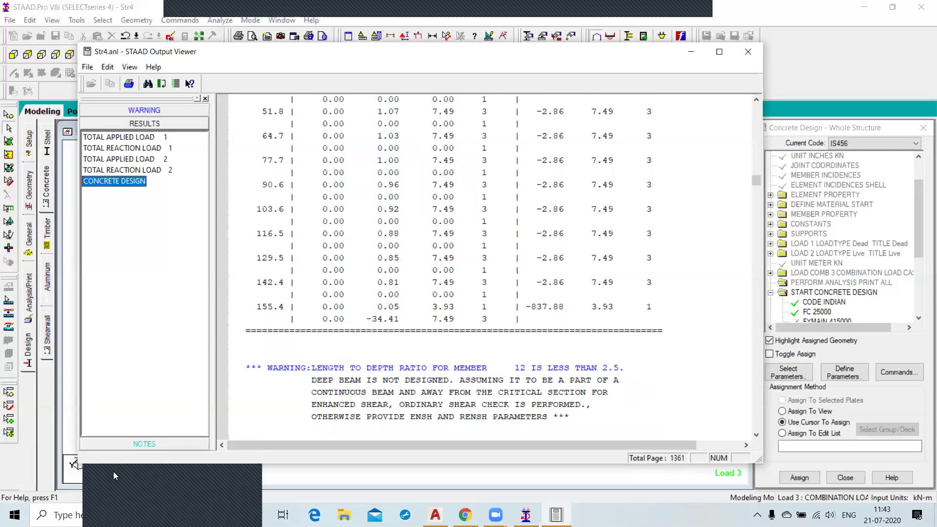
- Return to the start of the concrete design results and examine the beam design load and reinforcement summaries through beam 6392
{"action": "left_click_drag", "start_coordinate": [113, 471], "coordinate": [577, 340]}
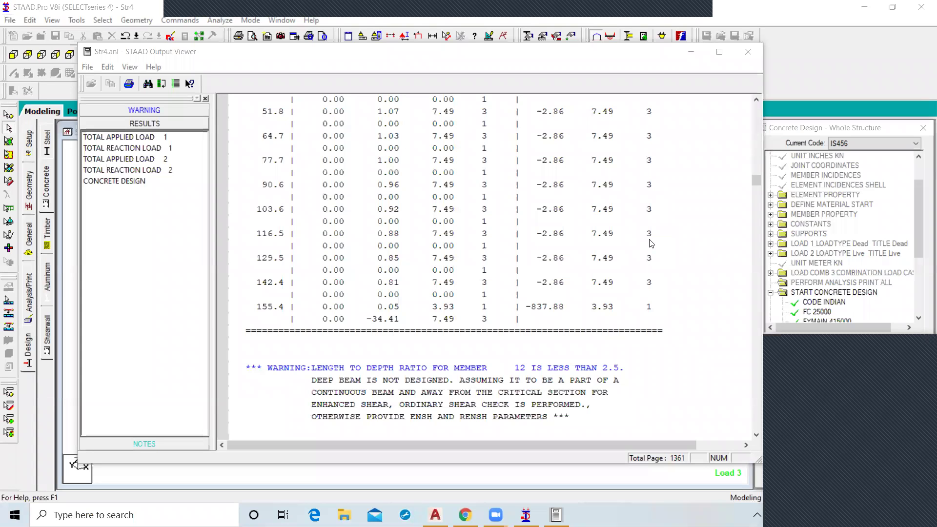
{"action": "left_click", "coordinate": [102, 185]}
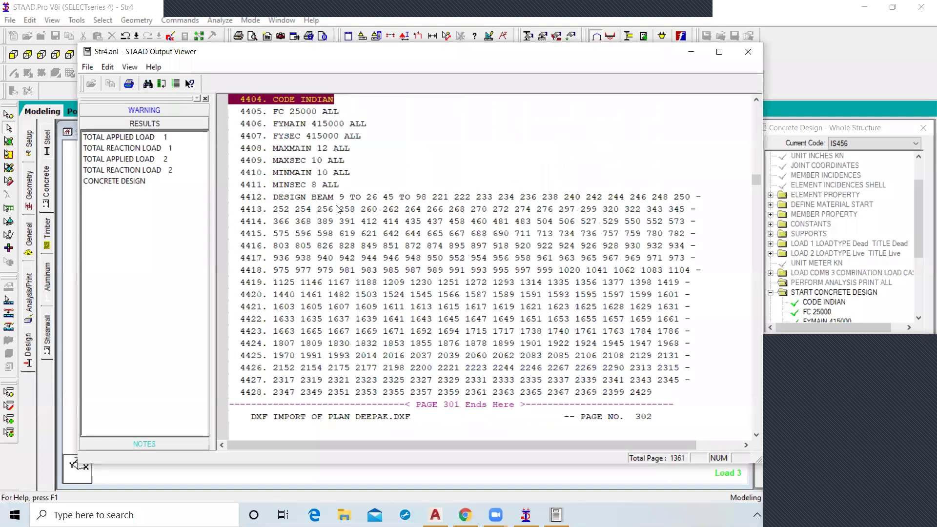
{"action": "scroll", "coordinate": [357, 206], "scroll_direction": "down", "scroll_amount": 12}
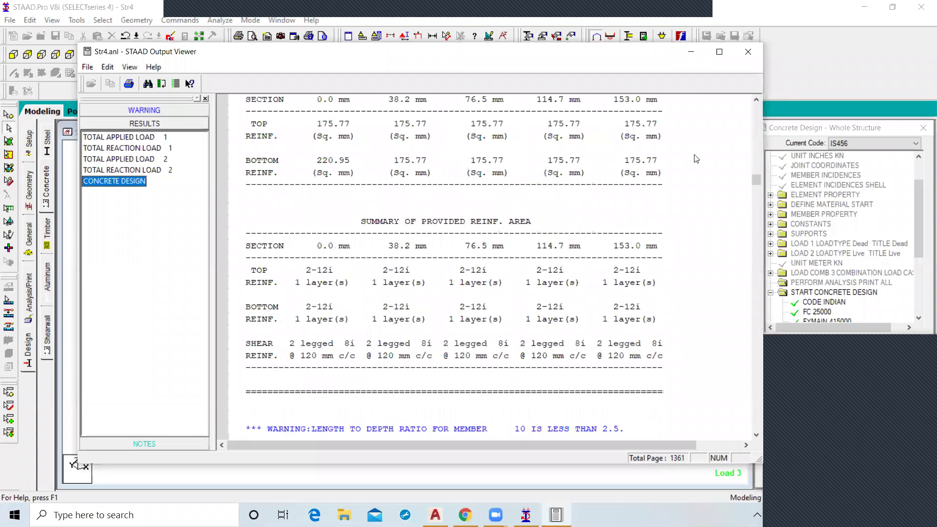
{"action": "left_click_drag", "start_coordinate": [754, 180], "coordinate": [756, 336]}
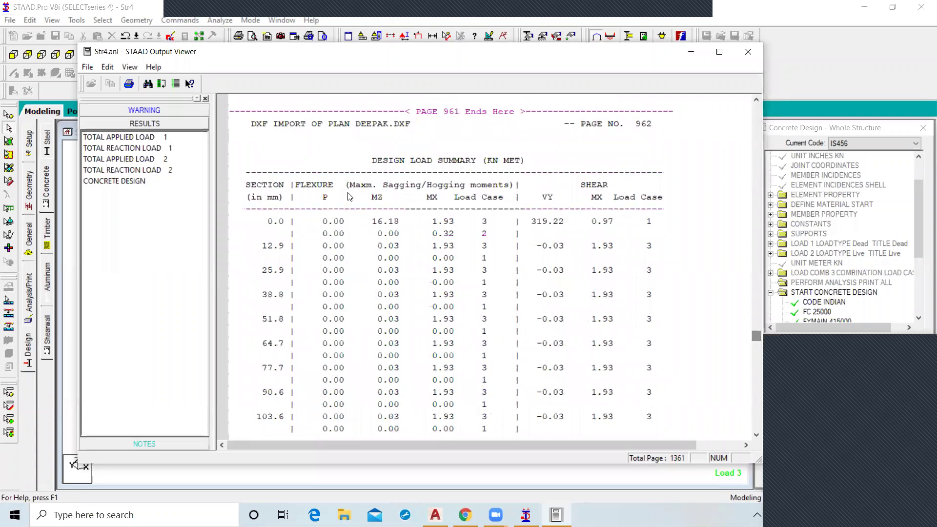
{"action": "scroll", "coordinate": [292, 182], "scroll_direction": "down", "scroll_amount": 20}
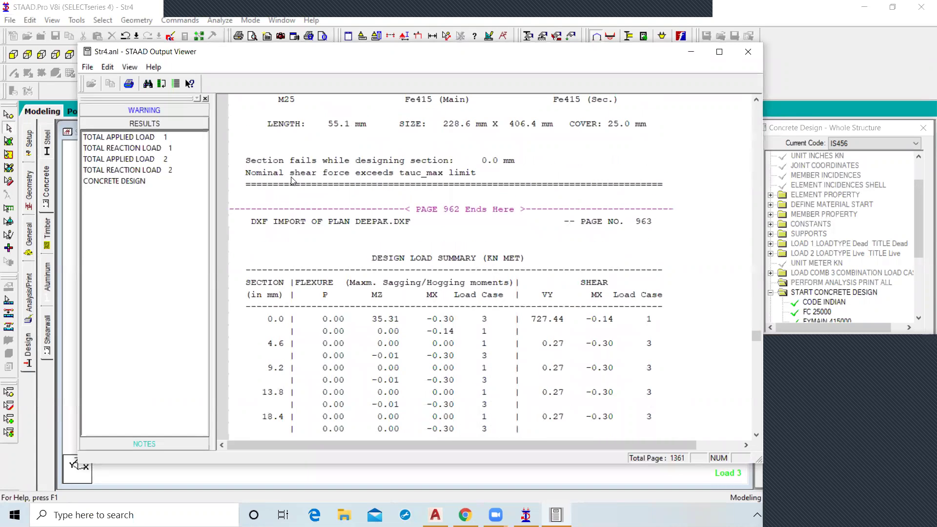
{"action": "scroll", "coordinate": [292, 182], "scroll_direction": "down", "scroll_amount": 10}
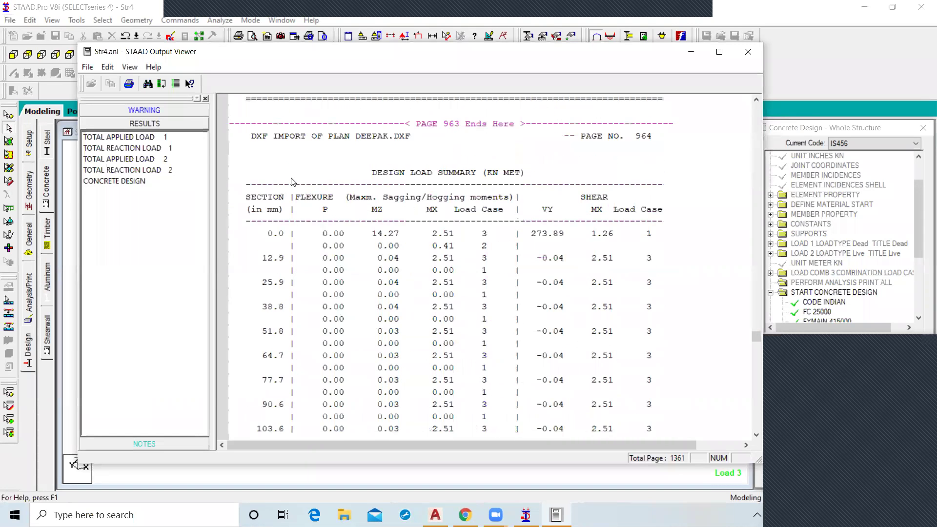
{"action": "scroll", "coordinate": [292, 182], "scroll_direction": "down", "scroll_amount": 20}
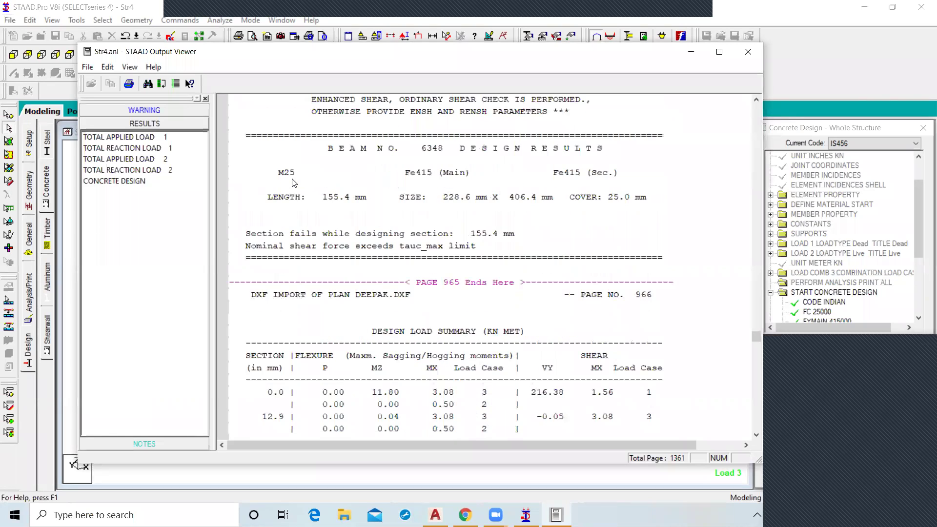
{"action": "scroll", "coordinate": [293, 183], "scroll_direction": "down", "scroll_amount": 20}
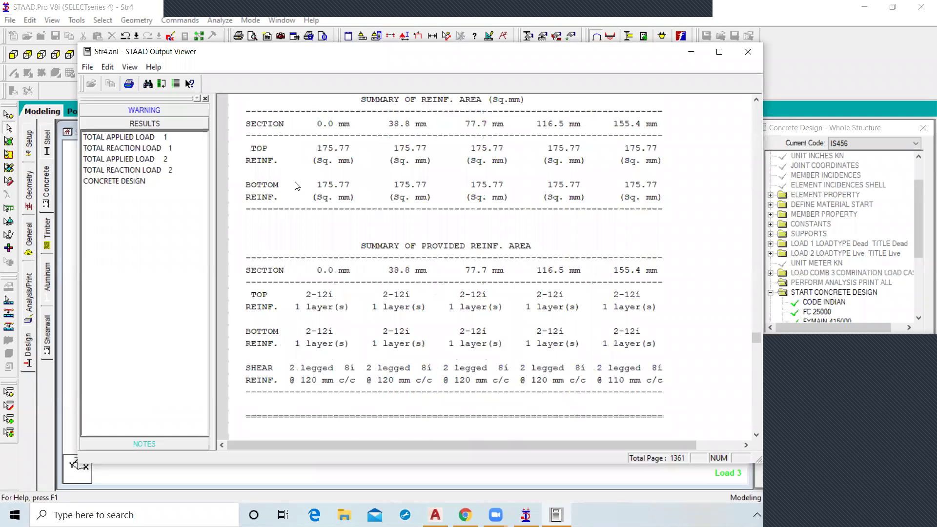
{"action": "scroll", "coordinate": [296, 186], "scroll_direction": "up", "scroll_amount": 4}
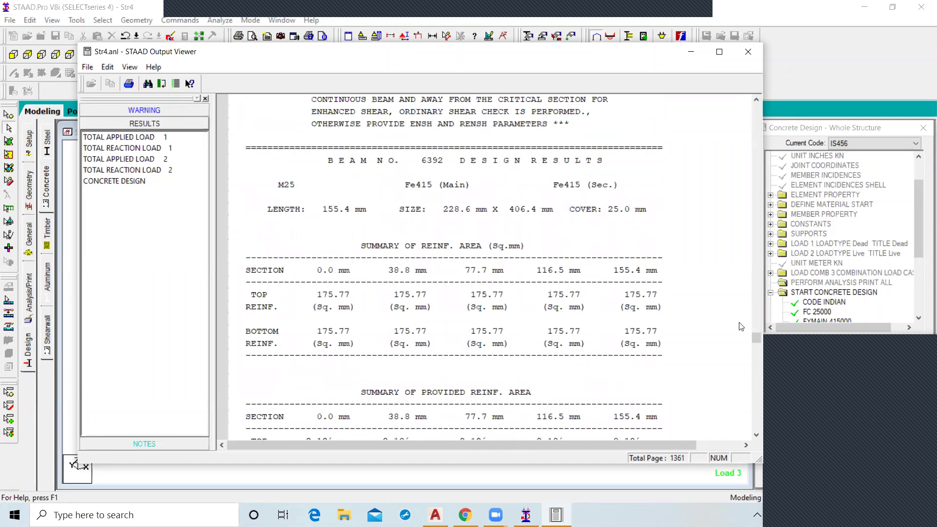
- Go past the beam results to the slab element results and look back through their top and bottom reinforcement towards element 360
{"action": "left_click_drag", "start_coordinate": [755, 337], "coordinate": [755, 359]}
{"action": "scroll", "coordinate": [299, 183], "scroll_direction": "up", "scroll_amount": 15}
{"action": "scroll", "coordinate": [299, 183], "scroll_direction": "up", "scroll_amount": 20}
{"action": "scroll", "coordinate": [301, 183], "scroll_direction": "up", "scroll_amount": 20}
{"action": "scroll", "coordinate": [301, 183], "scroll_direction": "up", "scroll_amount": 18}
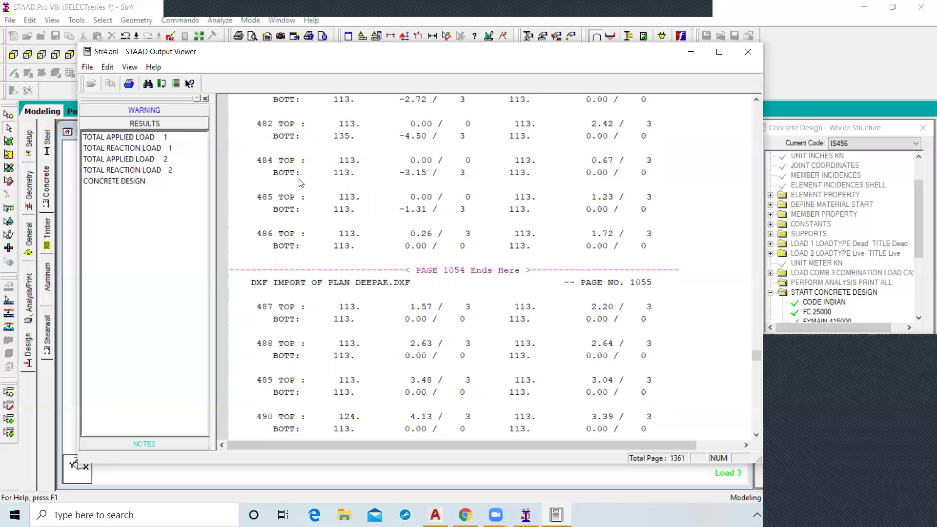
{"action": "scroll", "coordinate": [301, 182], "scroll_direction": "up", "scroll_amount": 20}
{"action": "scroll", "coordinate": [301, 183], "scroll_direction": "up", "scroll_amount": 20}
{"action": "scroll", "coordinate": [301, 182], "scroll_direction": "up", "scroll_amount": 20}
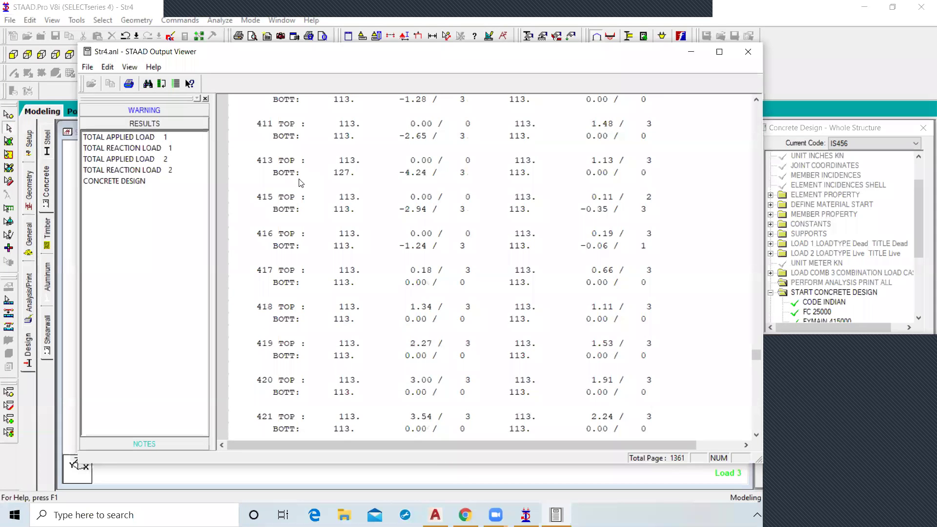
{"action": "left_click", "coordinate": [756, 100]}
{"action": "left_click_drag", "start_coordinate": [756, 102], "coordinate": [758, 106]}
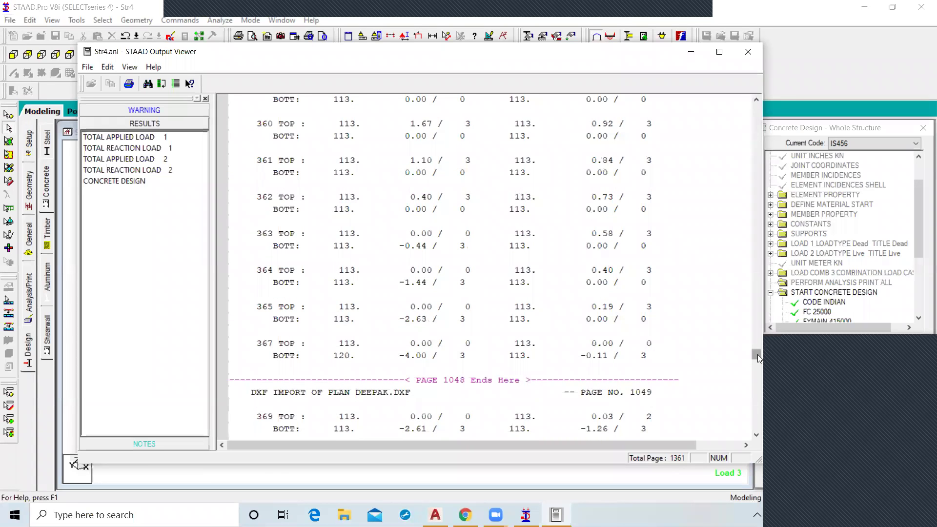
- Examine the column design results, including the main and tie reinforcement of columns such as 165 and 169
{"action": "left_click_drag", "start_coordinate": [757, 354], "coordinate": [758, 352]}
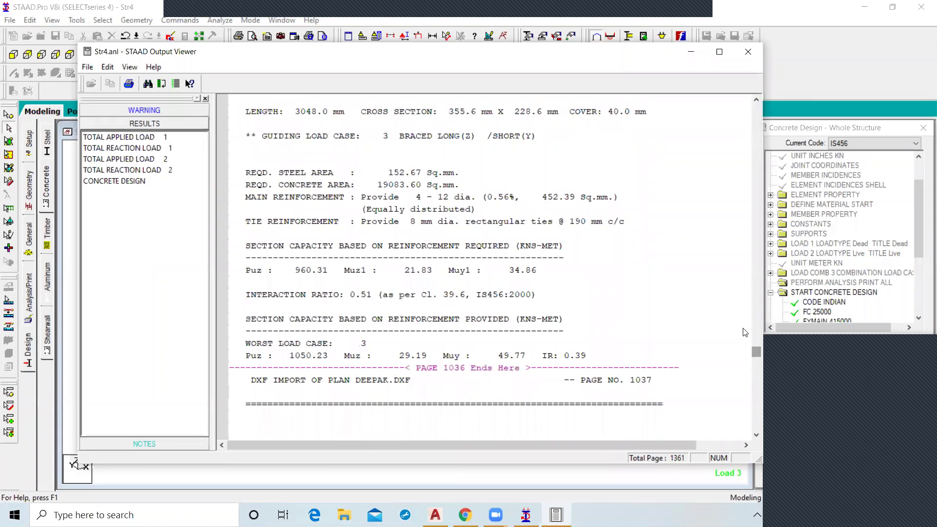
{"action": "scroll", "coordinate": [601, 253], "scroll_direction": "down", "scroll_amount": 4}
{"action": "scroll", "coordinate": [601, 254], "scroll_direction": "down", "scroll_amount": 20}
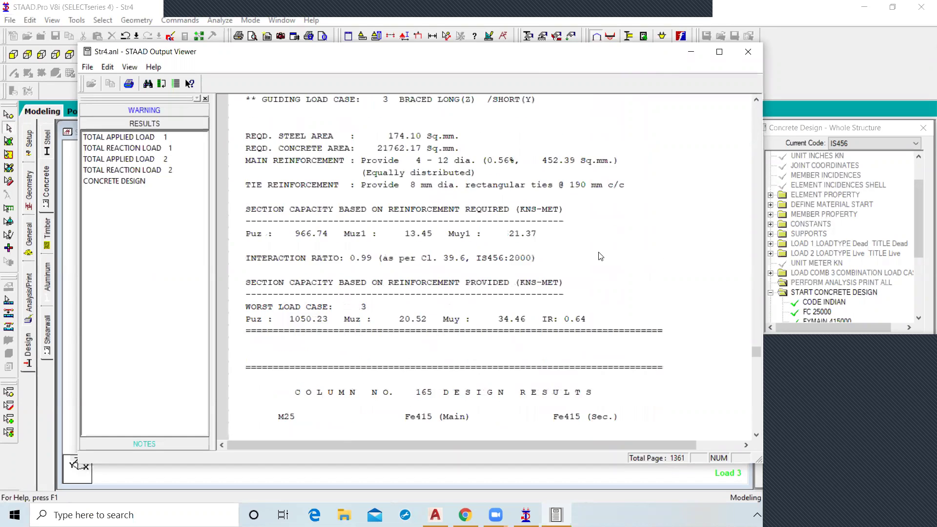
{"action": "scroll", "coordinate": [511, 294], "scroll_direction": "down", "scroll_amount": 20}
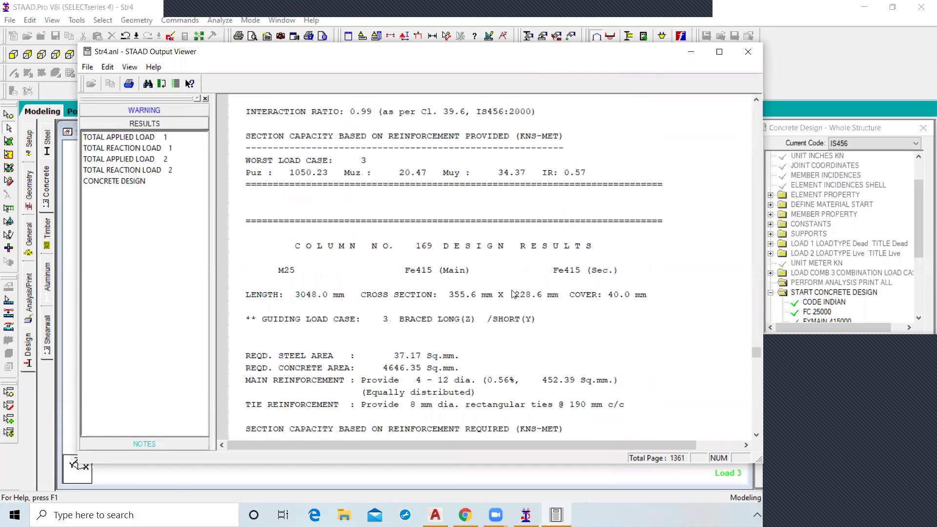
{"action": "scroll", "coordinate": [516, 287], "scroll_direction": "up", "scroll_amount": 2}
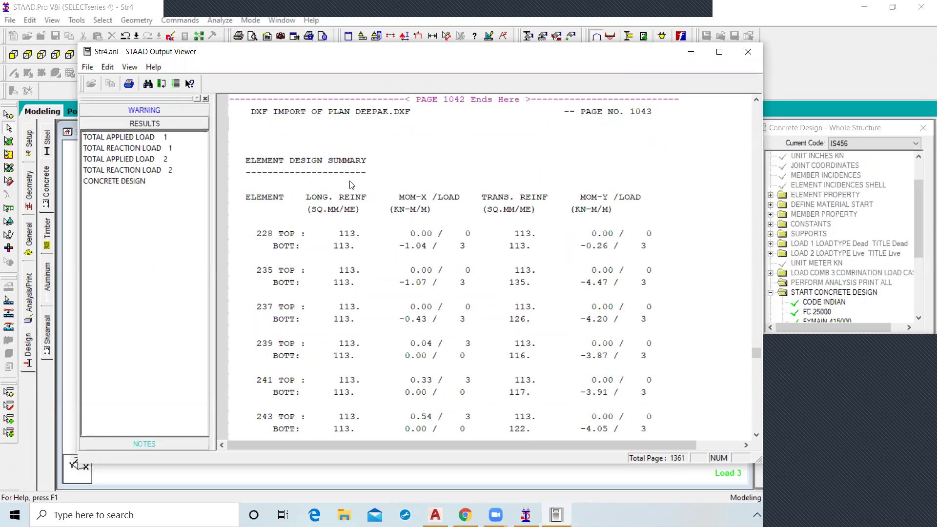
- Examine the element design summary's column headings and the top and bottom reinforcement rows for elements 228, 235 and 237
{"action": "left_click", "coordinate": [334, 201]}
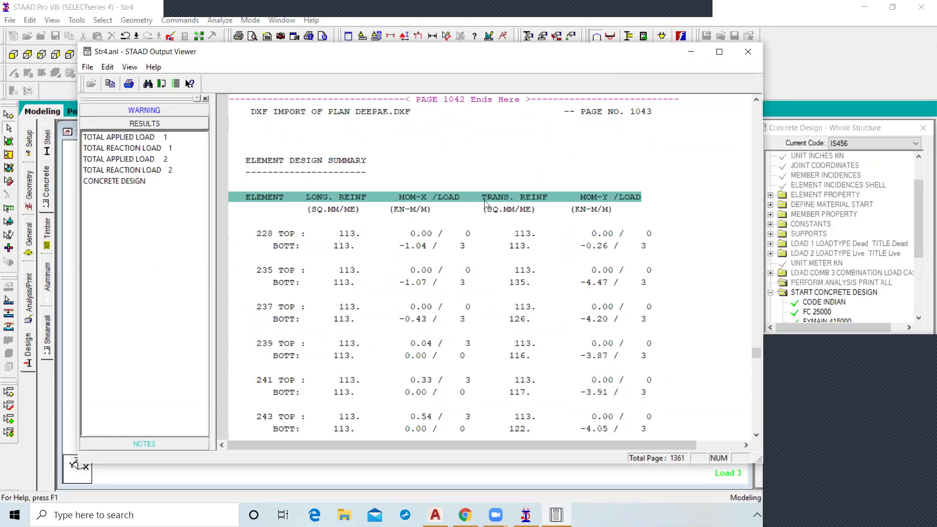
{"action": "left_click", "coordinate": [861, 390]}
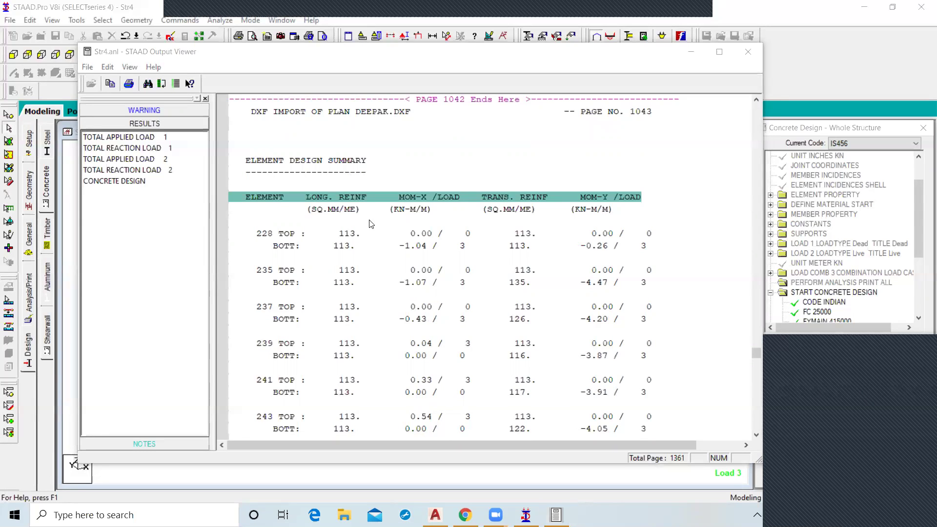
{"action": "left_click", "coordinate": [286, 238]}
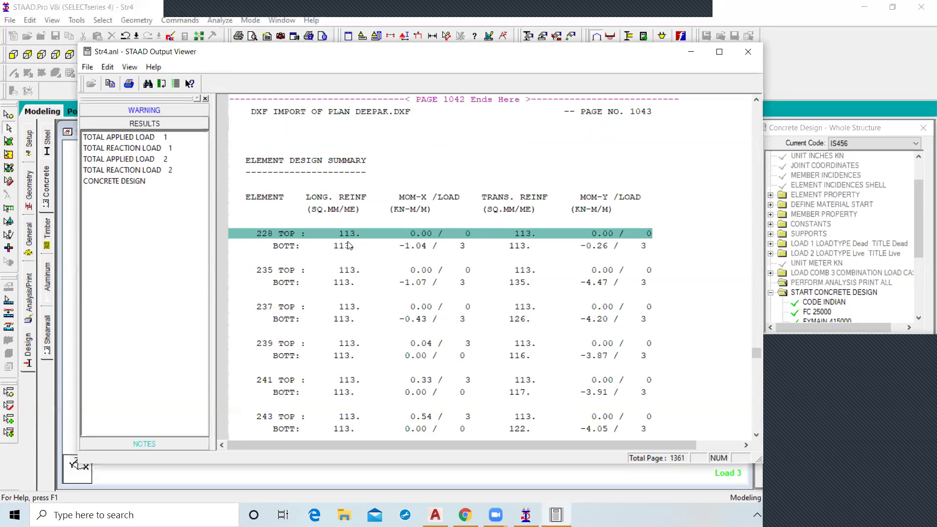
{"action": "left_click", "coordinate": [290, 249]}
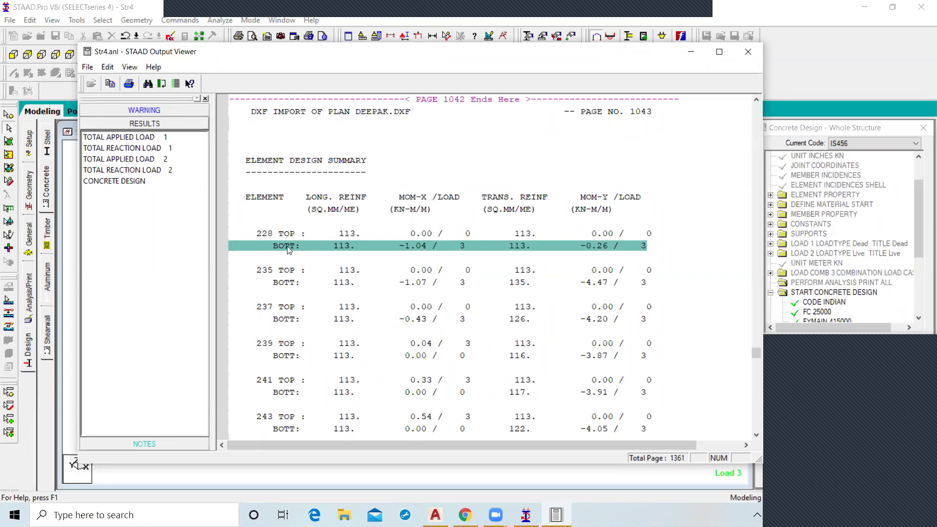
{"action": "left_click", "coordinate": [289, 272]}
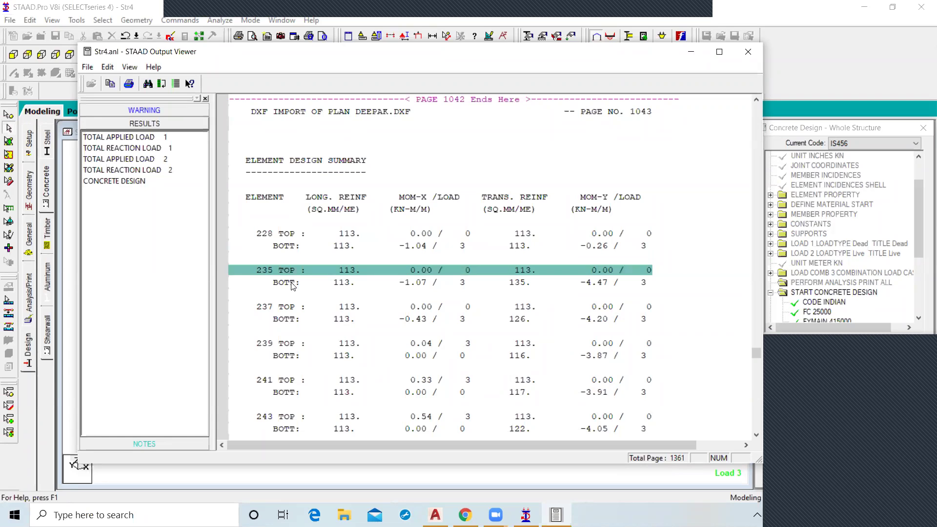
{"action": "left_click", "coordinate": [291, 282]}
{"action": "left_click", "coordinate": [295, 306]}
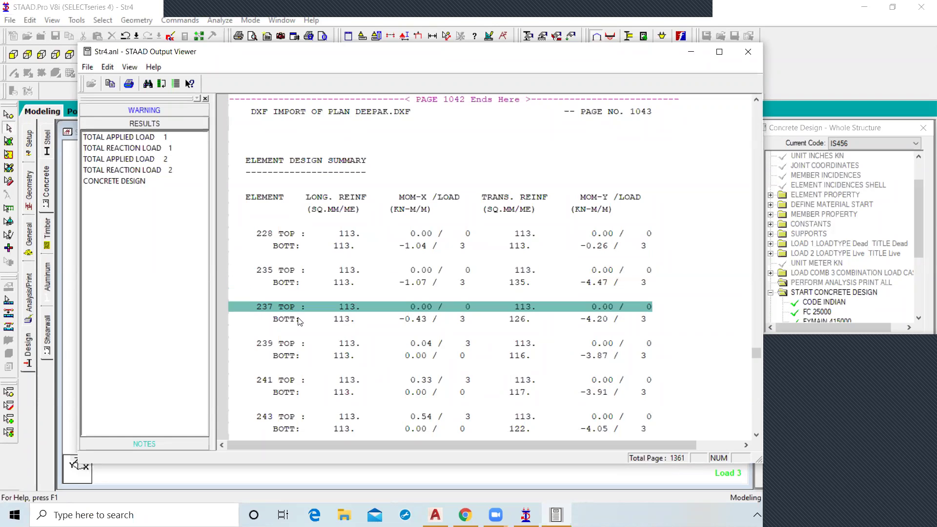
{"action": "left_click", "coordinate": [299, 319]}
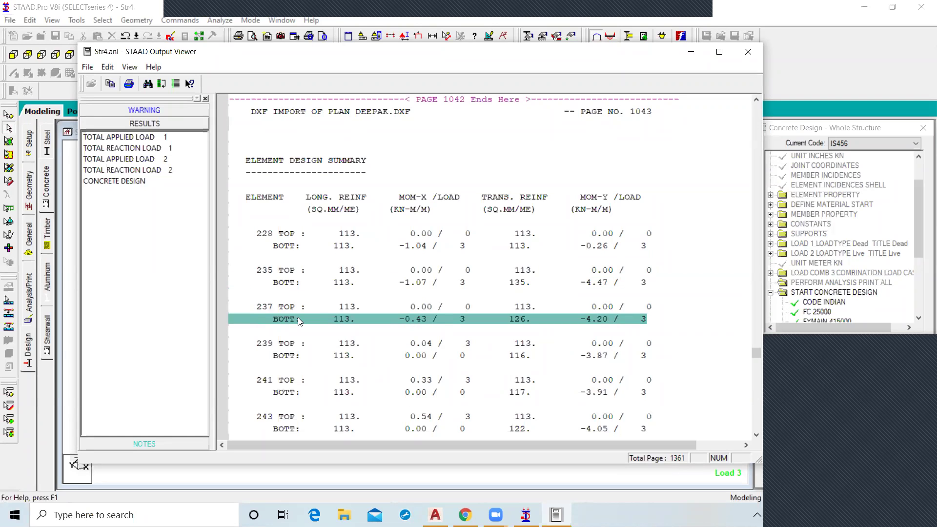